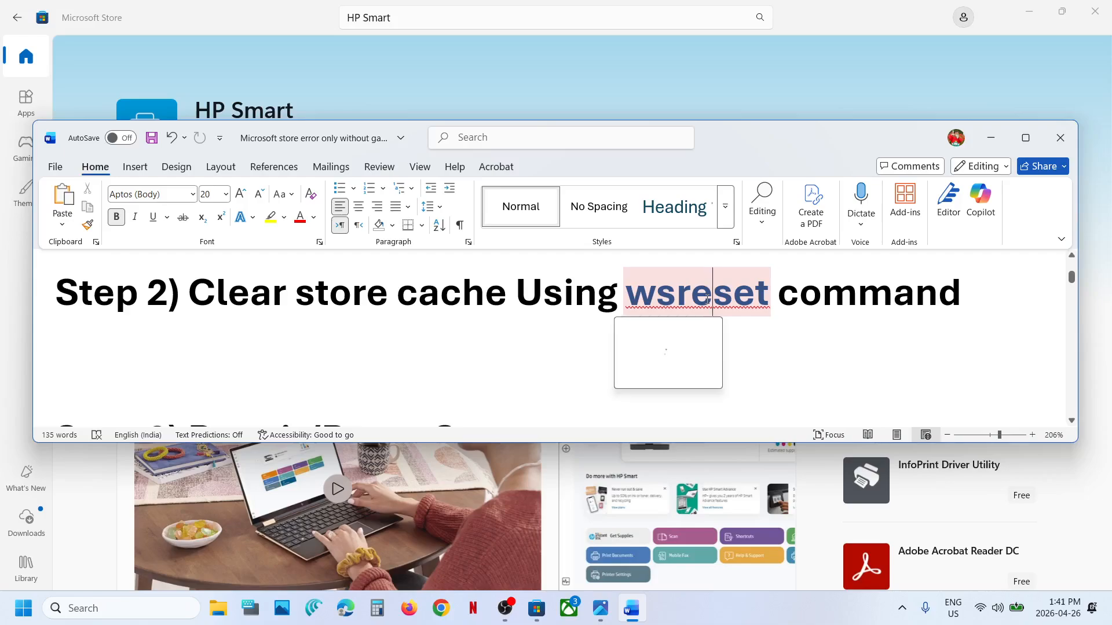
Step: Copy the wsreset command from the Word document and run it from Windows Search to clear the Store cache
key("ctrl+c")
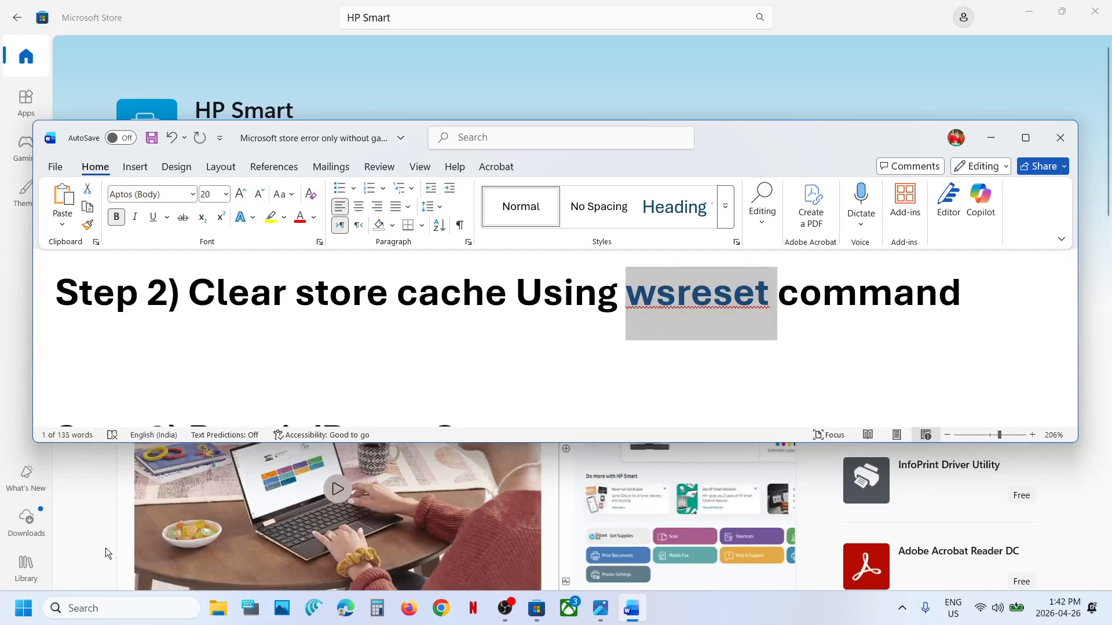
left_click(105, 548)
left_click(102, 606)
key("ctrl+v")
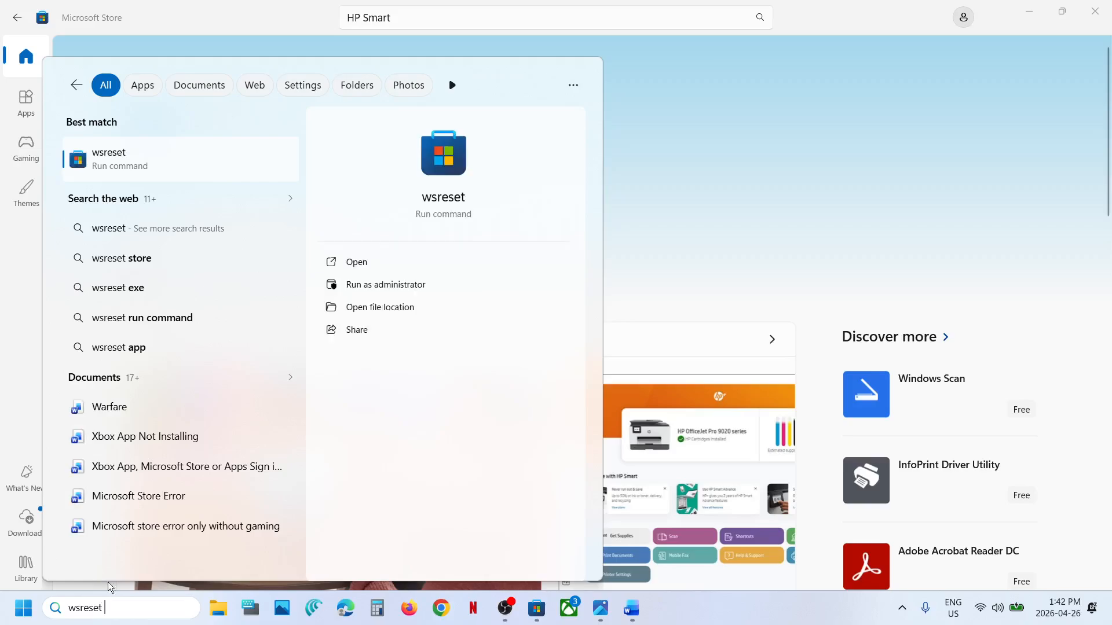
left_click(137, 168)
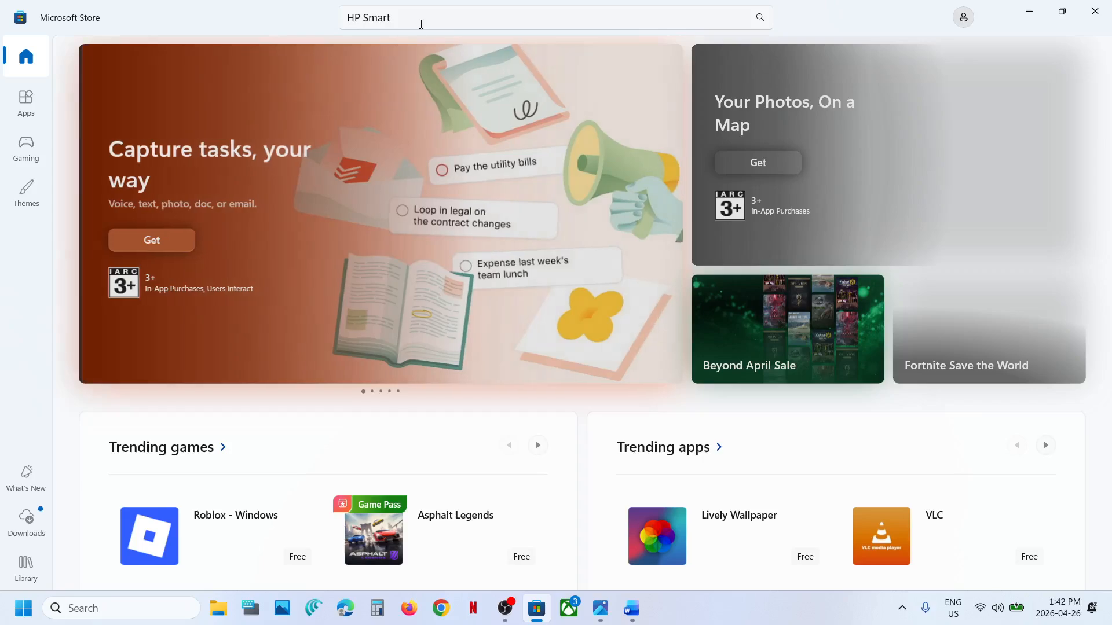
Step: Open the HP Smart app page from the Microsoft Store search suggestions
left_click(420, 18)
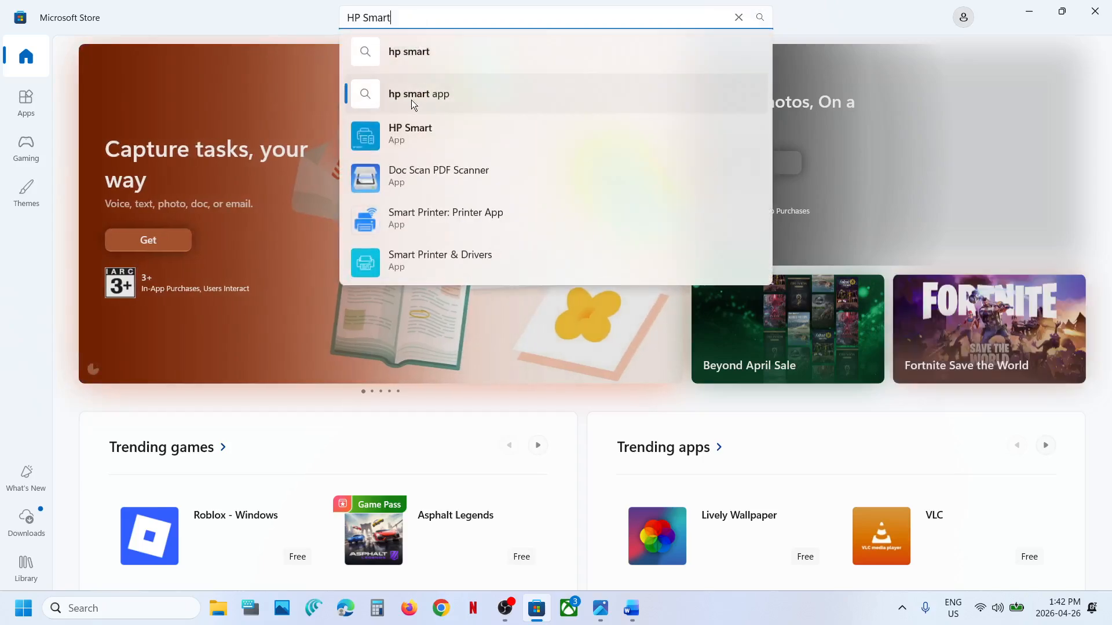
left_click(406, 133)
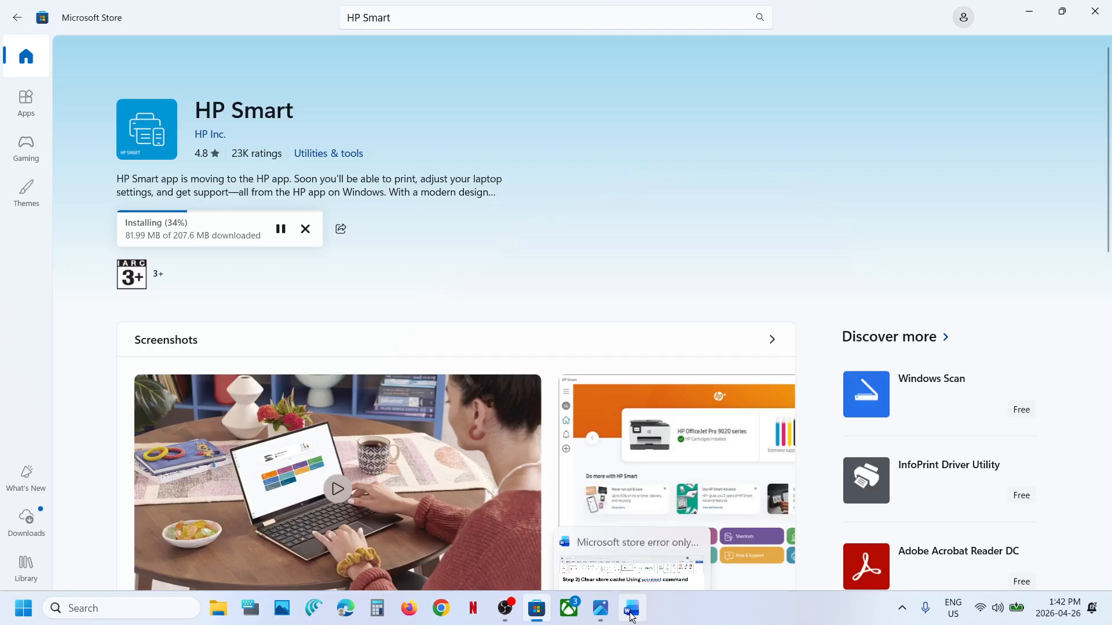
Step: Switch to the Word document to read the Step 3 heading on repairing or resetting the Store app, and return to Microsoft Store
left_click(631, 610)
left_click(399, 338)
scroll(399, 338, "down", 2)
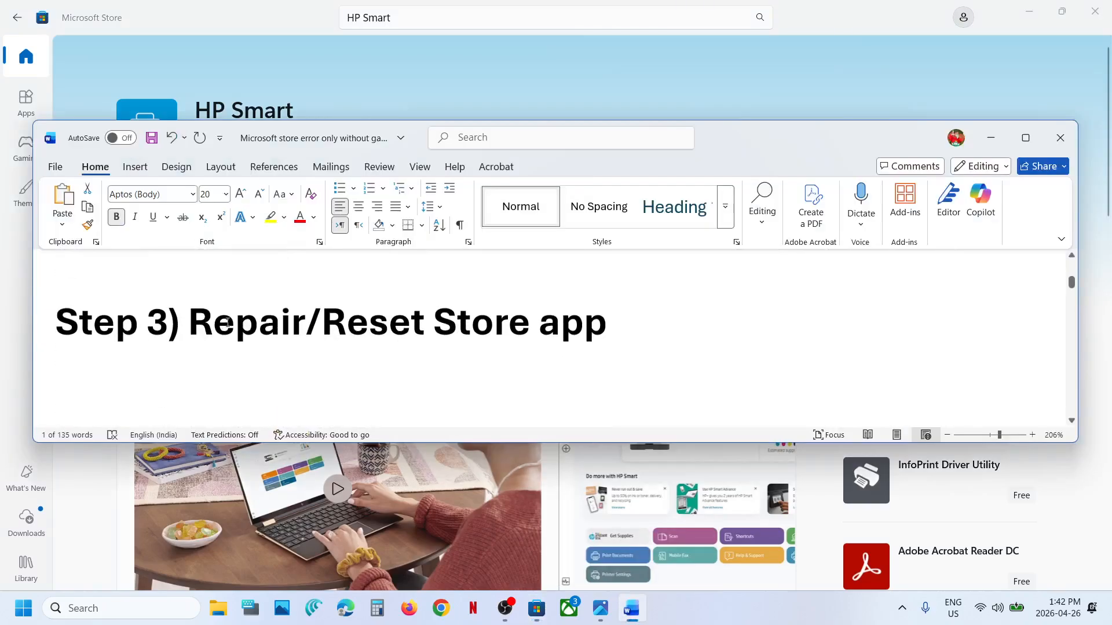
left_click(433, 85)
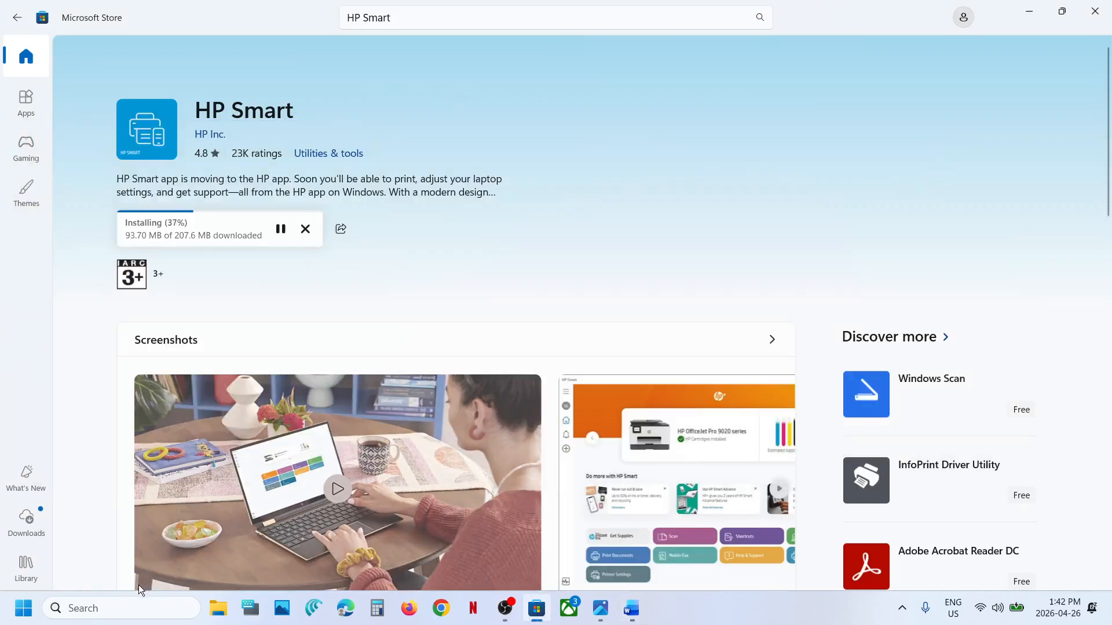
Step: Search Windows for "store" and open the app settings of Microsoft Store
left_click(113, 608)
type("store")
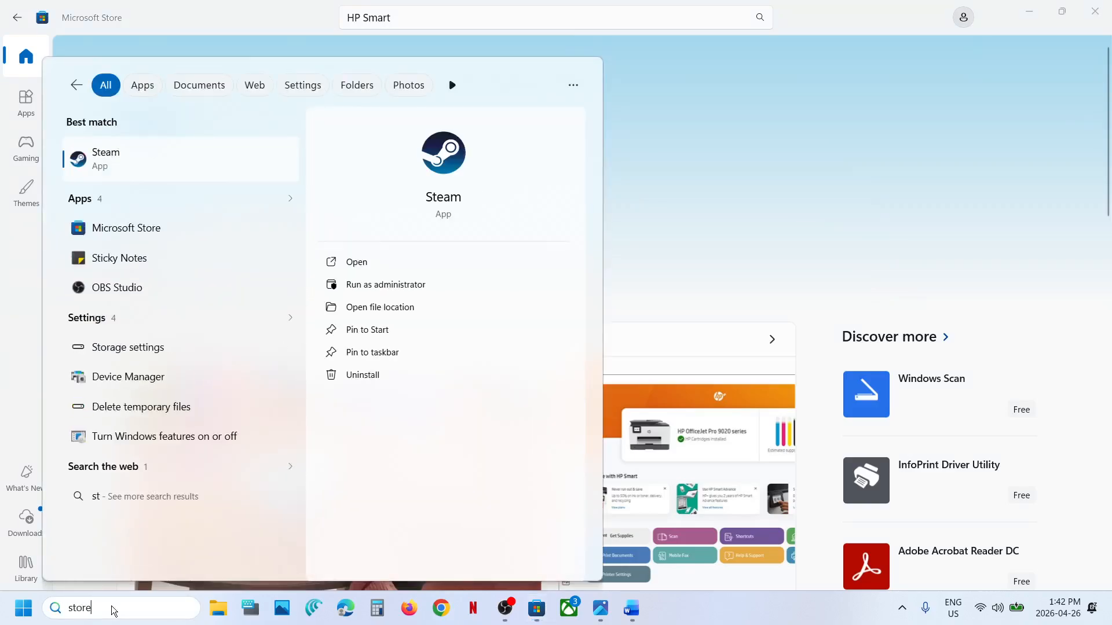
right_click(141, 154)
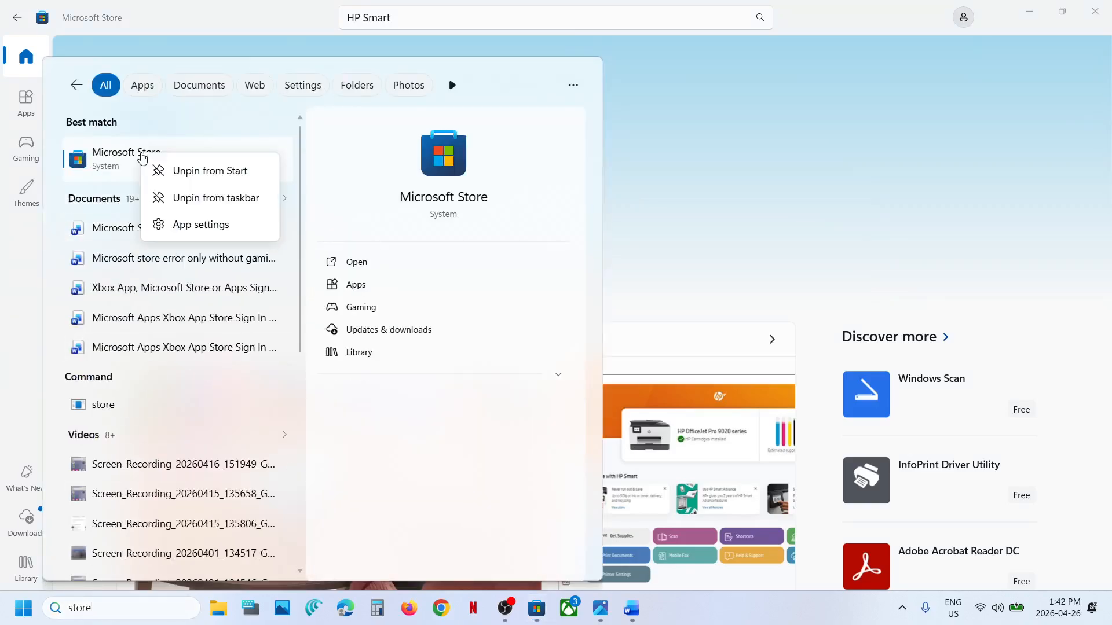
left_click(216, 226)
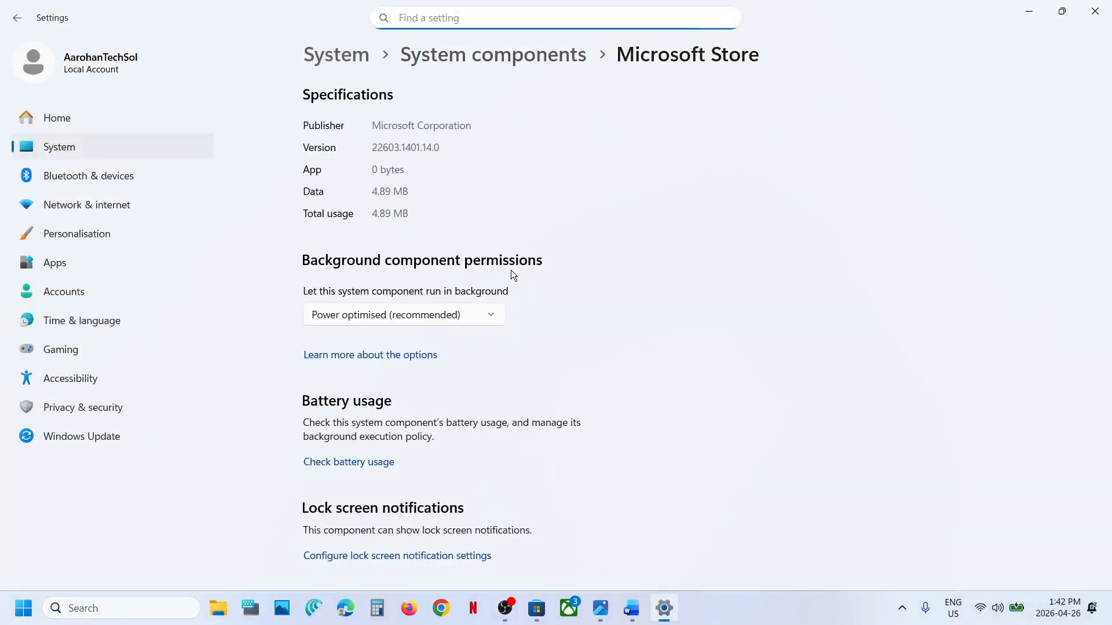
Step: Terminate, repair and reset the Microsoft Store component in its settings, confirming the reset
scroll(437, 376, "down", 7)
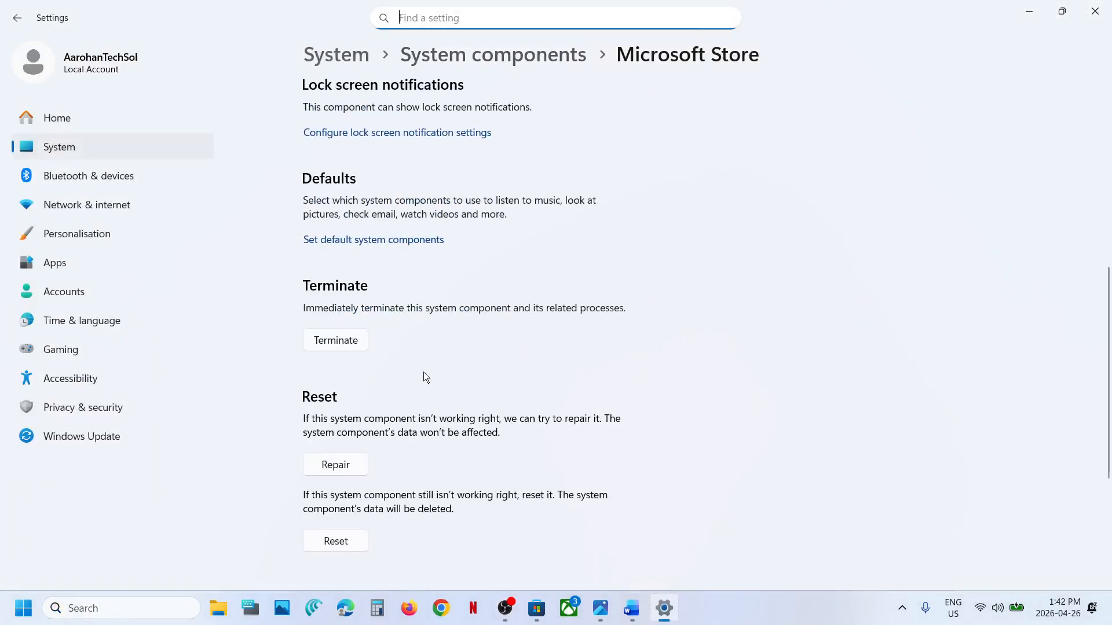
left_click(340, 345)
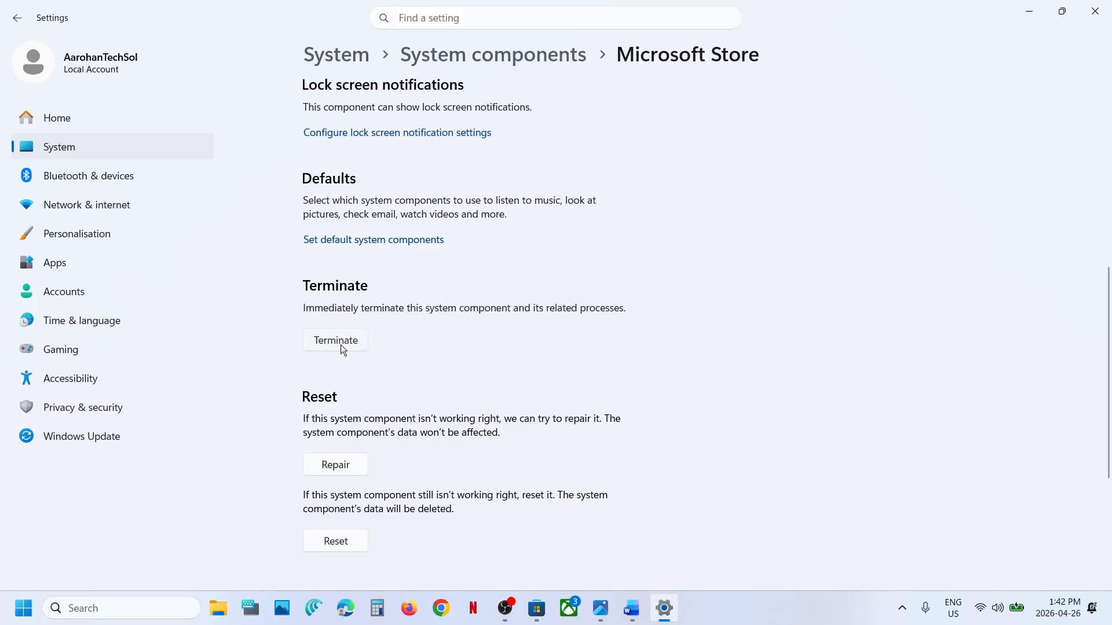
left_click(322, 467)
left_click(333, 542)
left_click(401, 502)
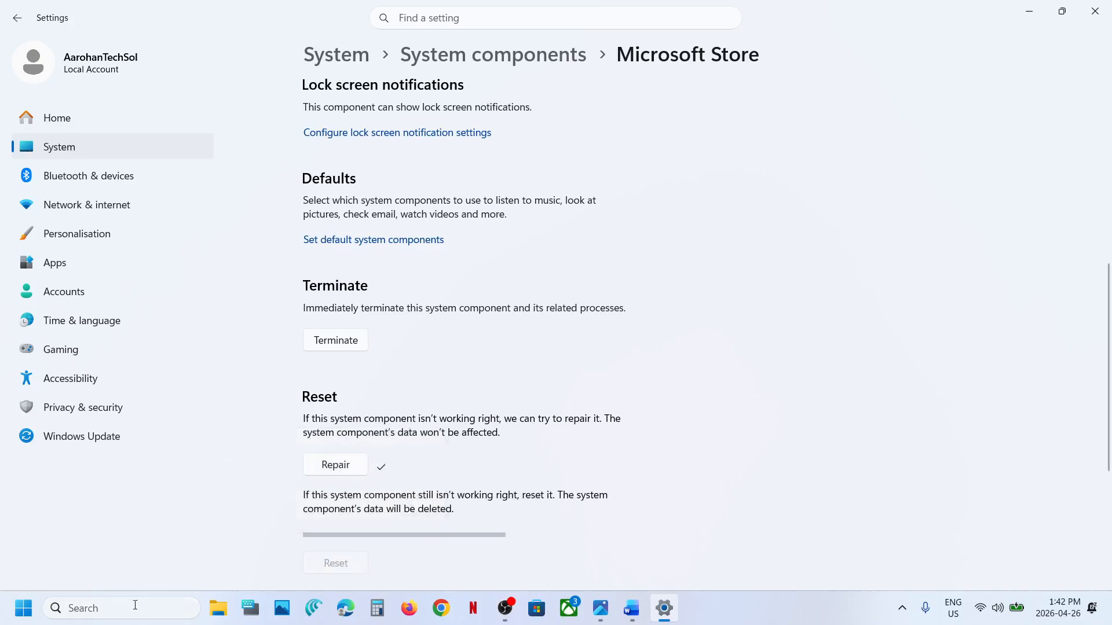
Step: Search Windows for "store" and launch Microsoft Store again
left_click(108, 613)
type("st")
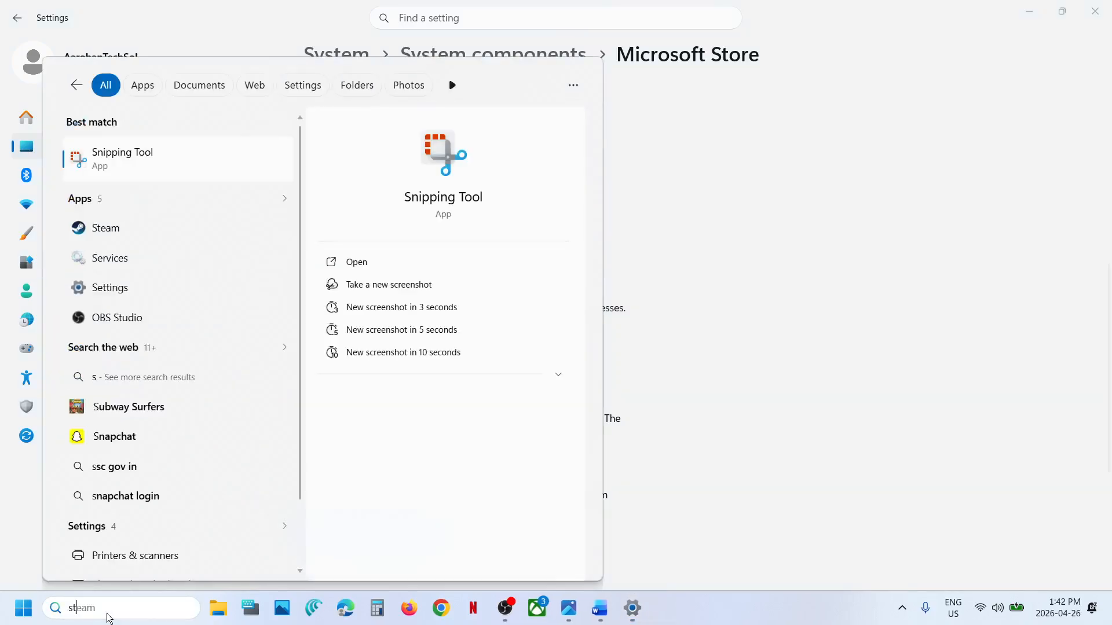
type("ore")
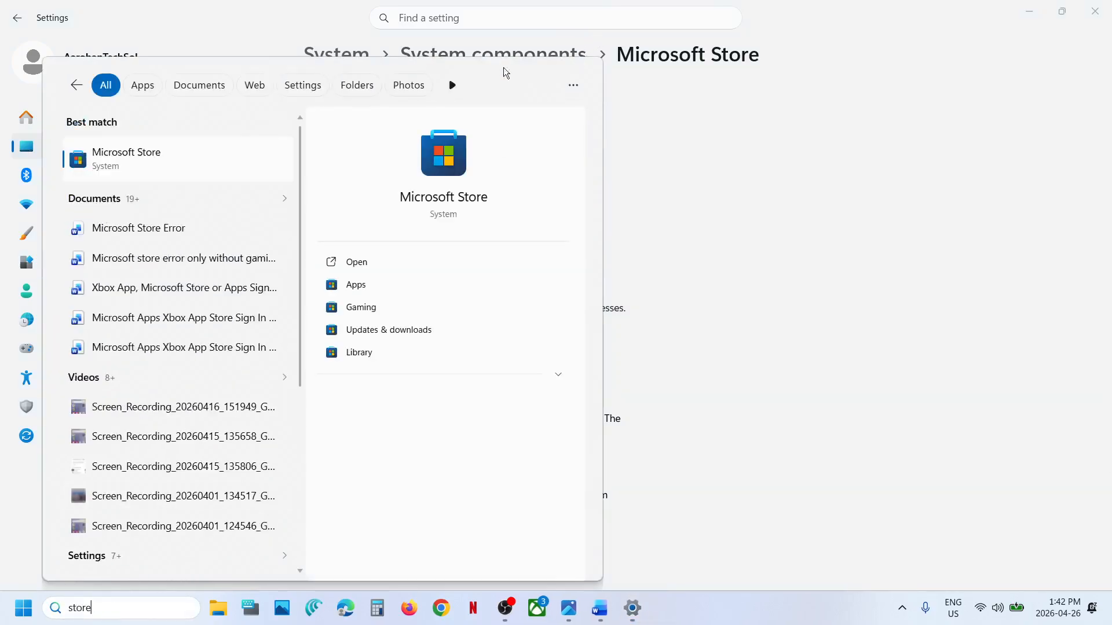
left_click(187, 168)
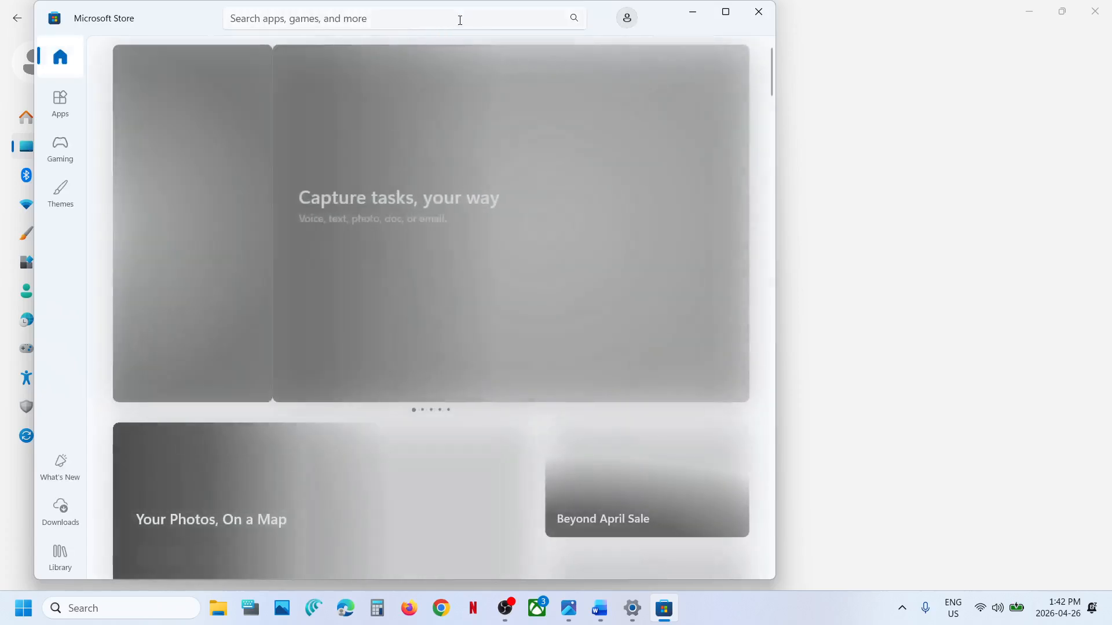
Step: Search the Store for "HP smart", open the HP Smart app page and maximize the window
left_click(415, 22)
type("HP smart")
left_click(338, 139)
left_click(725, 12)
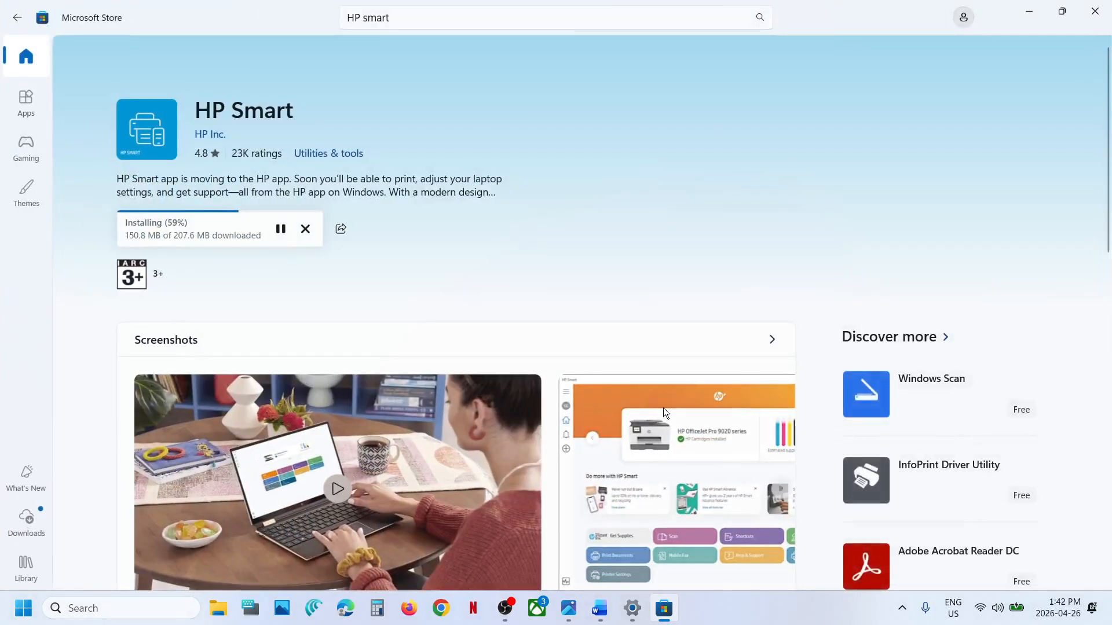
Step: Switch to the Word document to read the Step 4 local cache folder path, and minimize the document
left_click(600, 608)
scroll(409, 346, "down", 5)
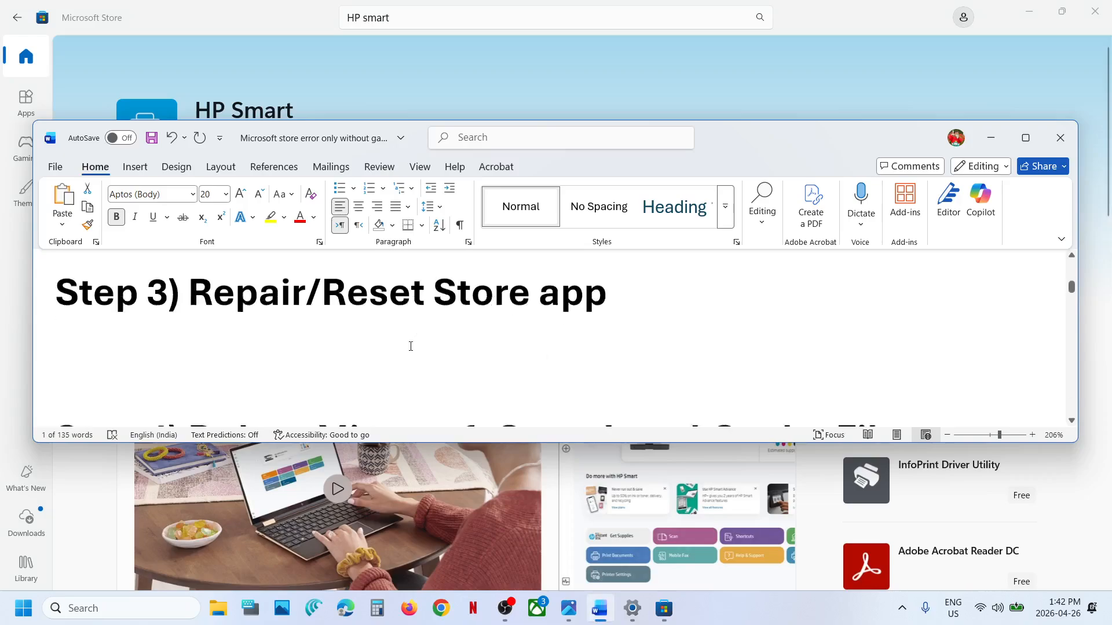
scroll(410, 346, "down", 1)
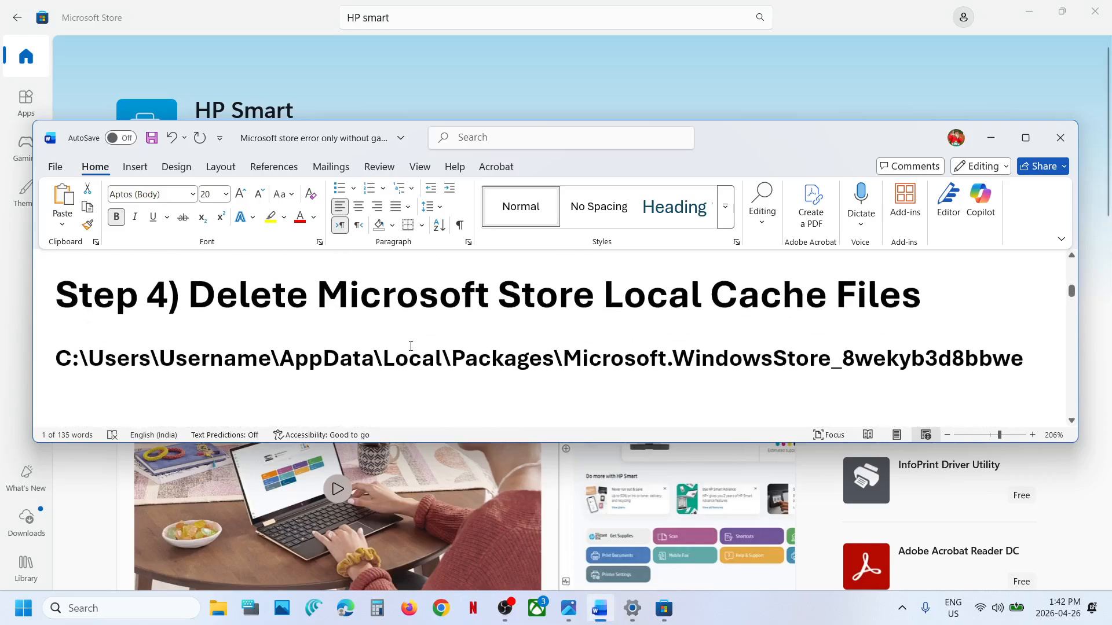
left_click(992, 134)
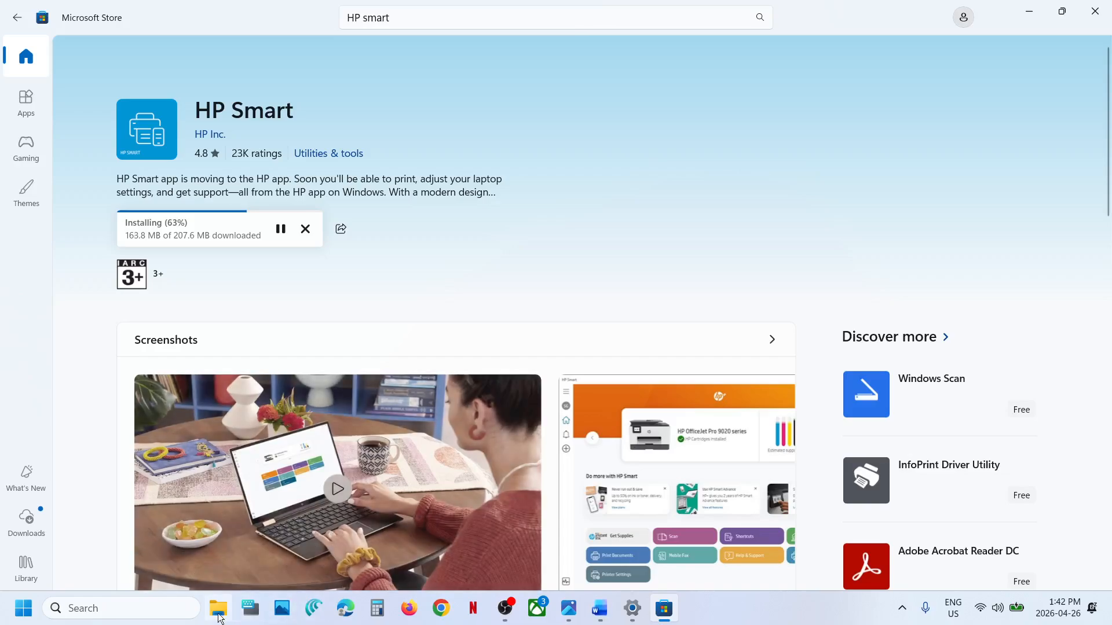
Step: Open File Explorer and browse to the user's profile folder under C:\Users
left_click(220, 617)
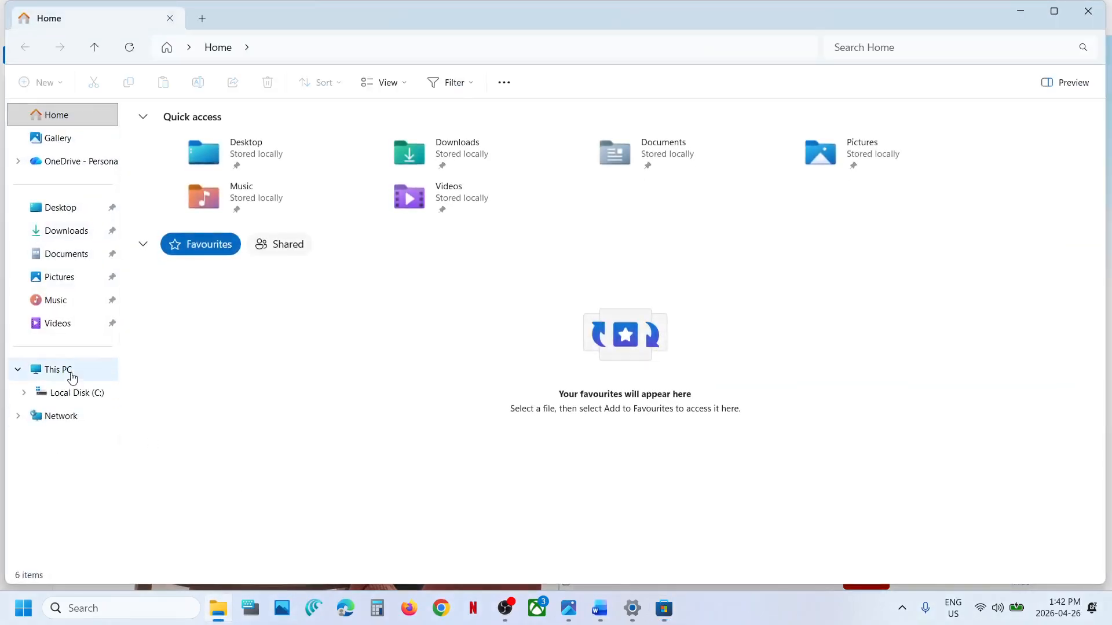
left_click(67, 372)
double_click(266, 145)
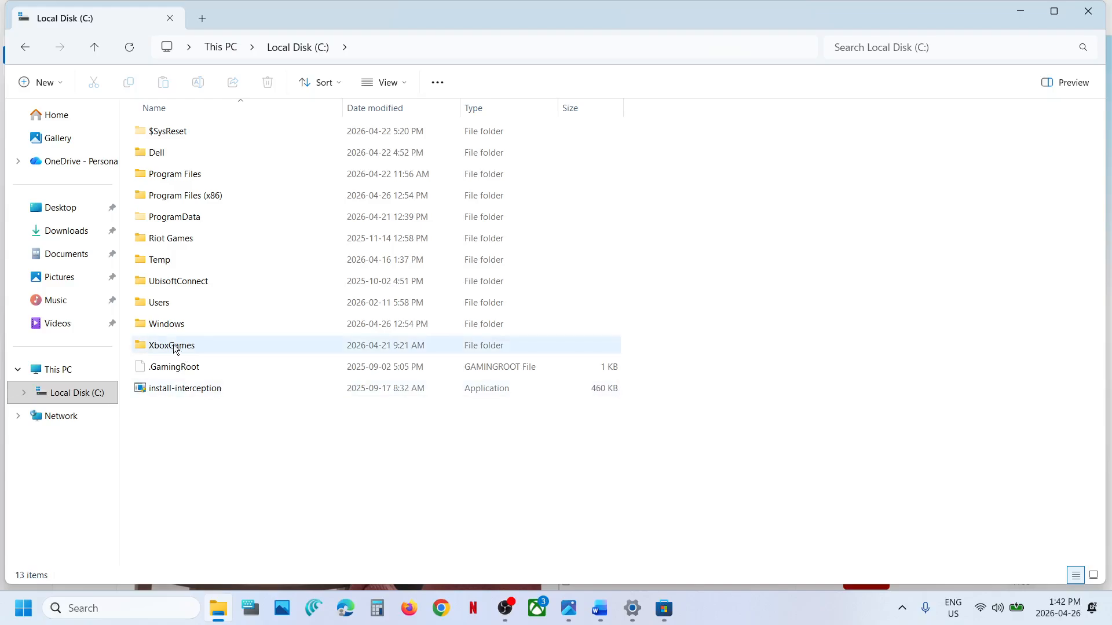
double_click(167, 310)
left_click(192, 141)
double_click(192, 141)
Step: Select the AppData folder and check the Hidden items setting in the view options
left_click(165, 241)
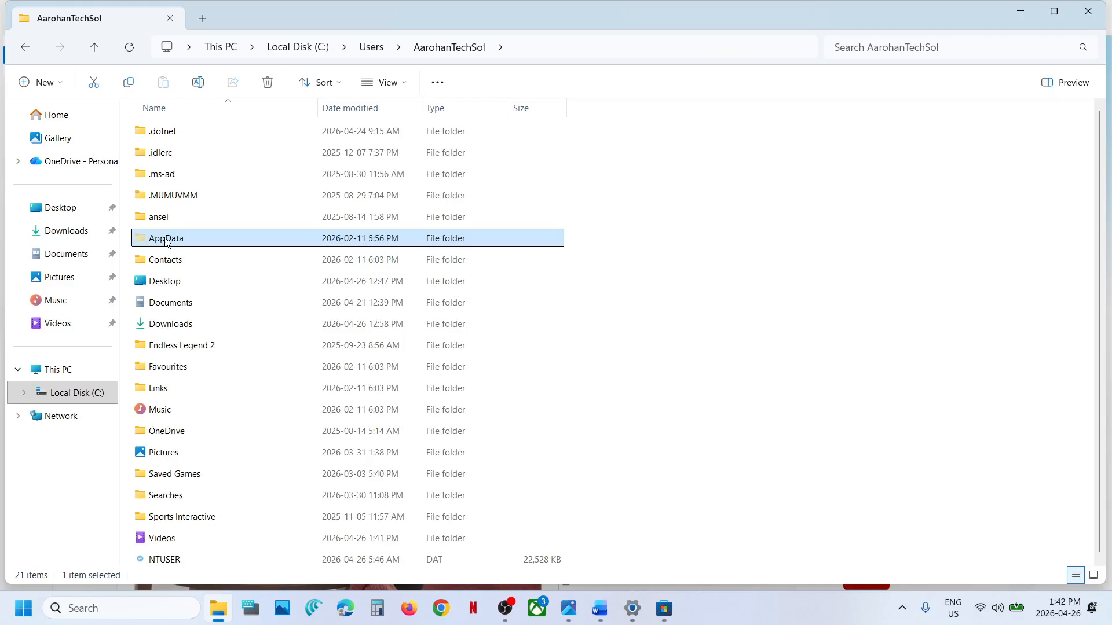
left_click(405, 84)
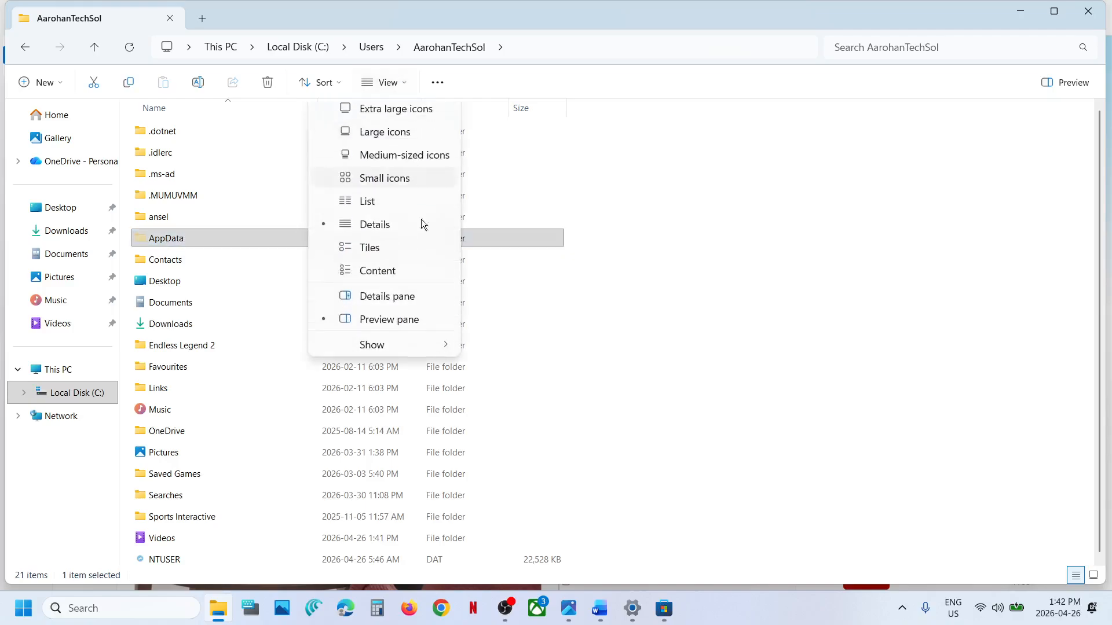
mouse_move(390, 354)
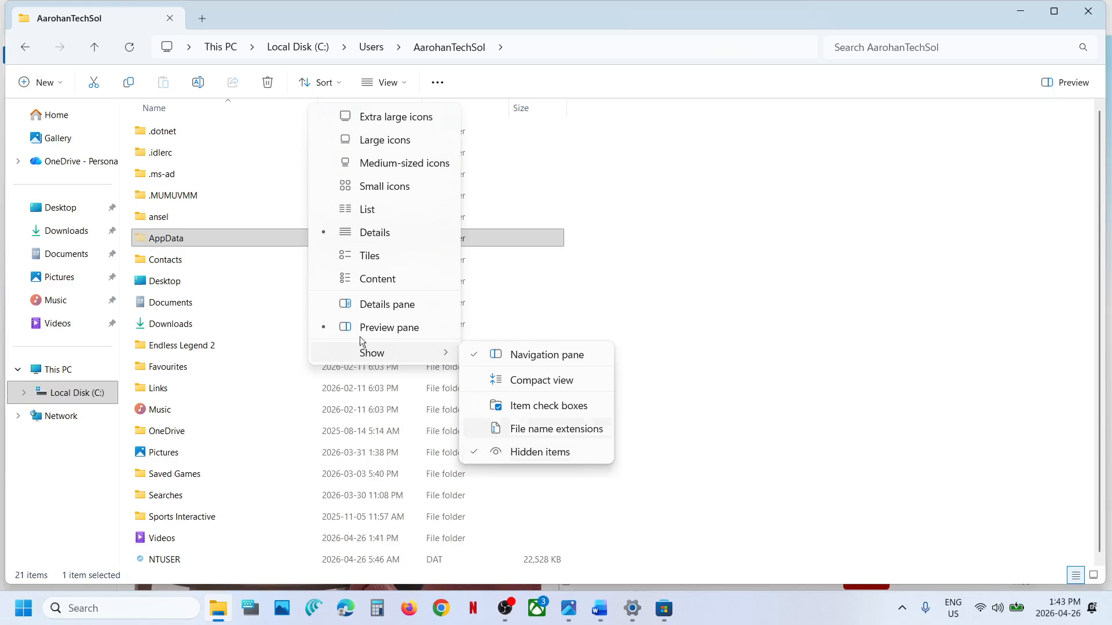
Step: Browse from the profile folder into AppData\Local\Packages
double_click(206, 234)
double_click(178, 131)
left_click(178, 240)
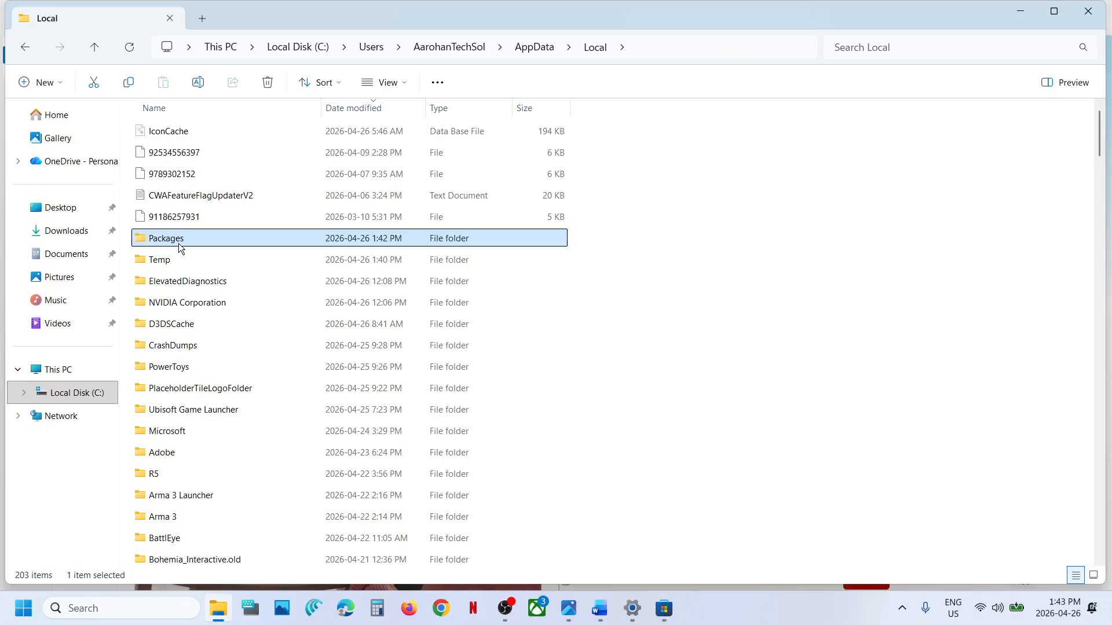
double_click(178, 243)
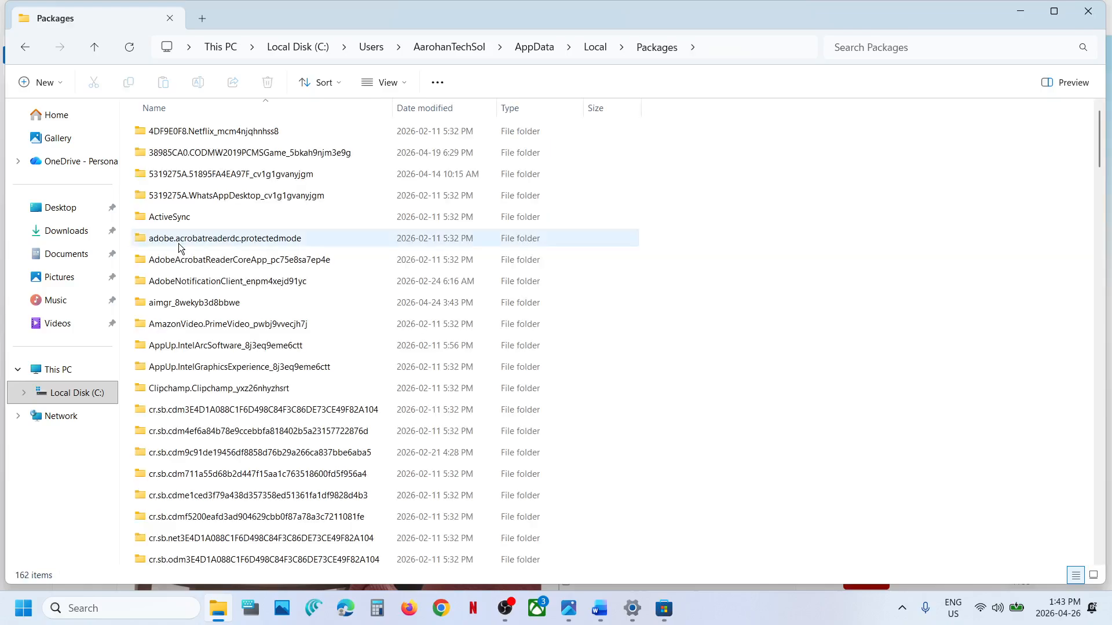
Step: Find and open the Microsoft.WindowsStore_8wekyb3d8bbwe folder in Packages
scroll(179, 243, "down", 20)
scroll(180, 249, "down", 10)
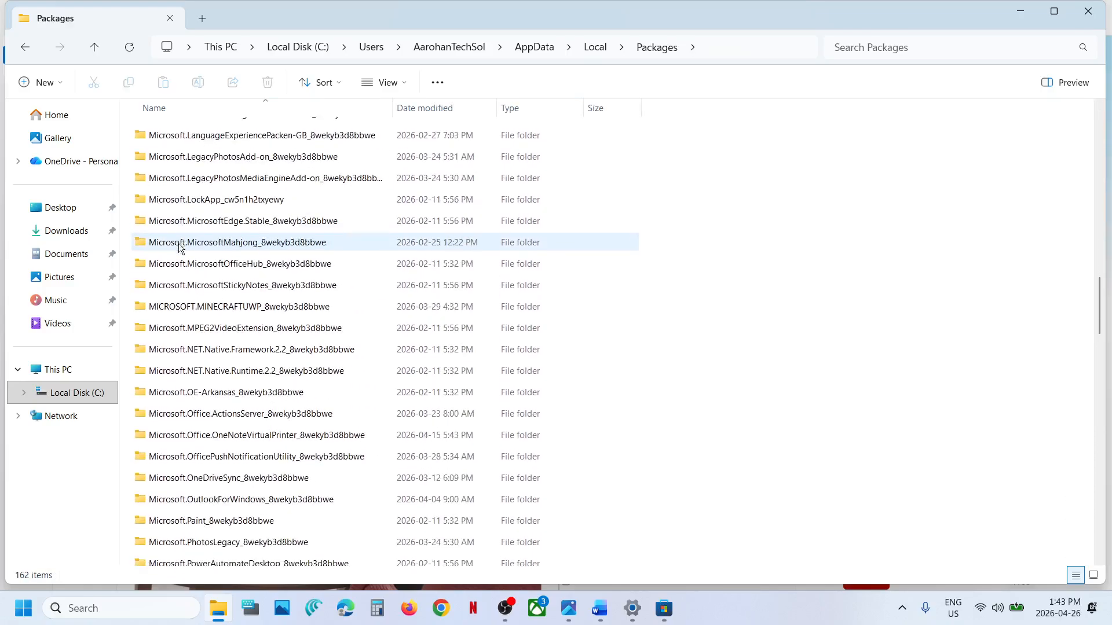
scroll(179, 249, "down", 9)
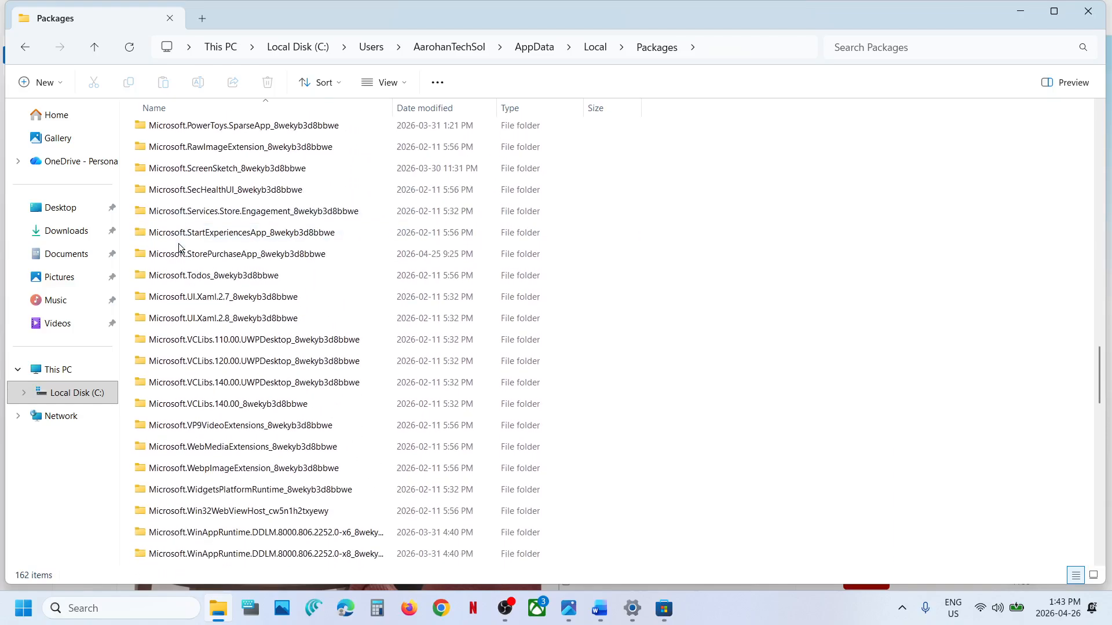
scroll(179, 243, "down", 8)
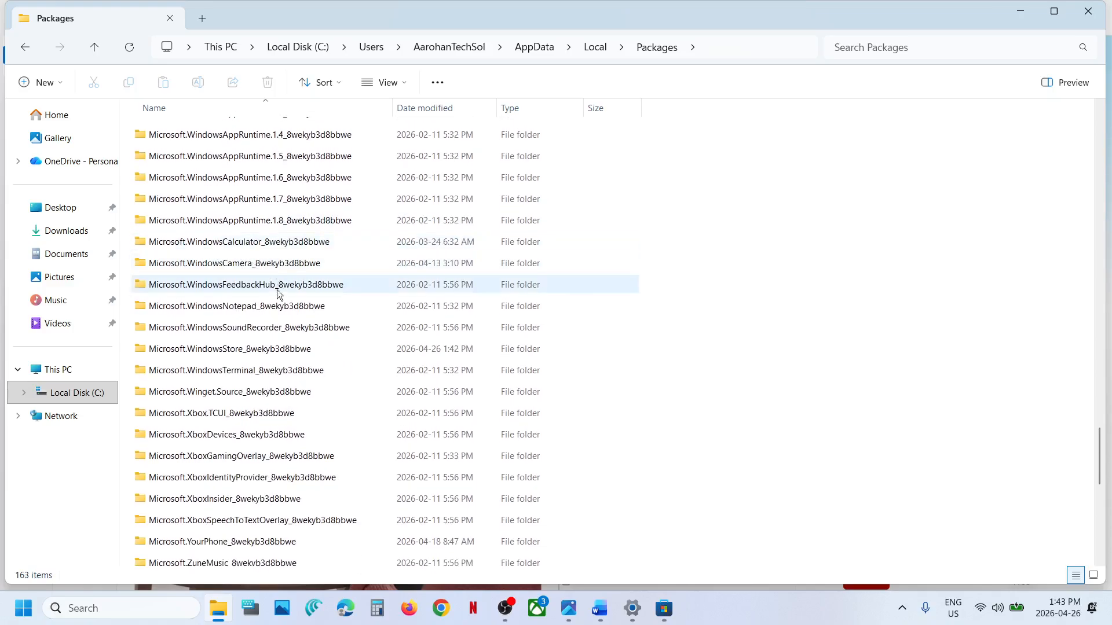
left_click(212, 354)
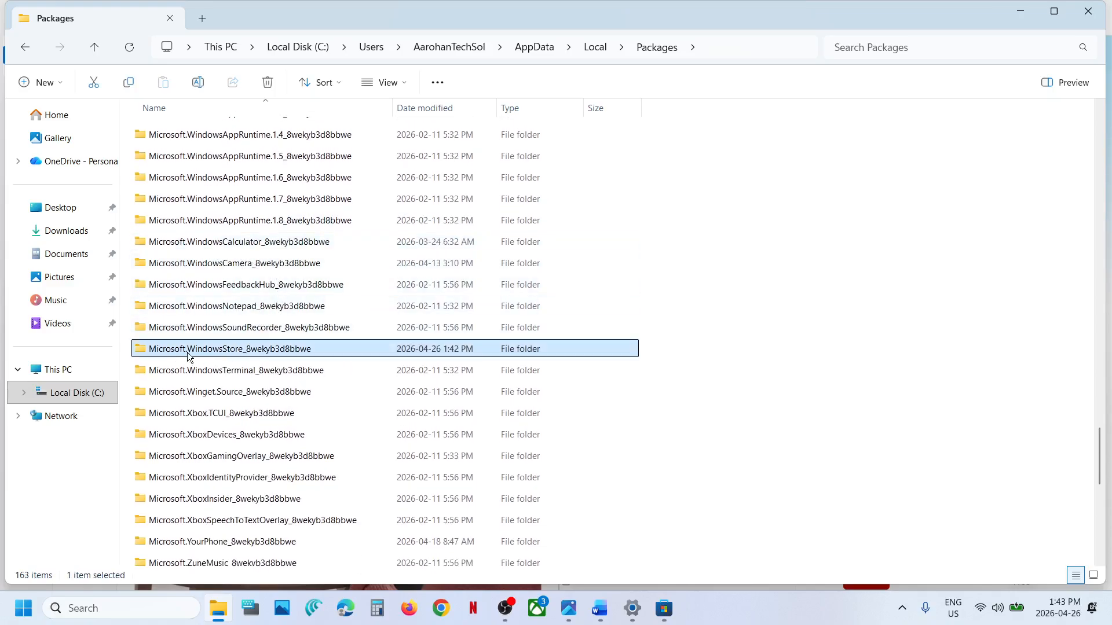
double_click(281, 351)
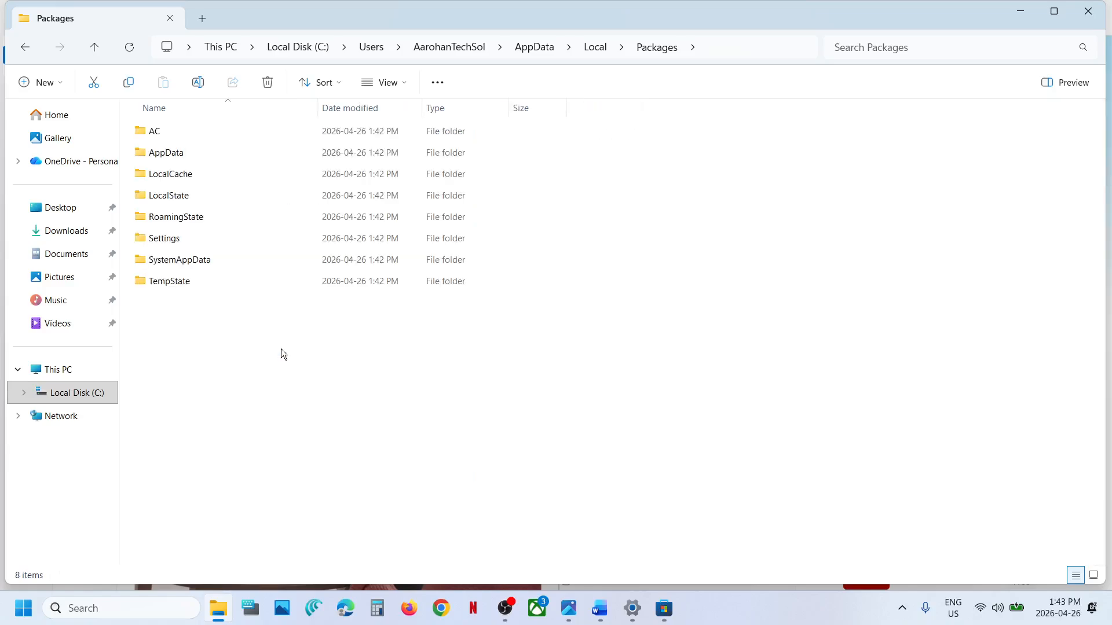
Step: Delete the LocalCache folder inside the Microsoft.WindowsStore_8wekyb3d8bbwe folder
left_click(173, 178)
right_click(203, 172)
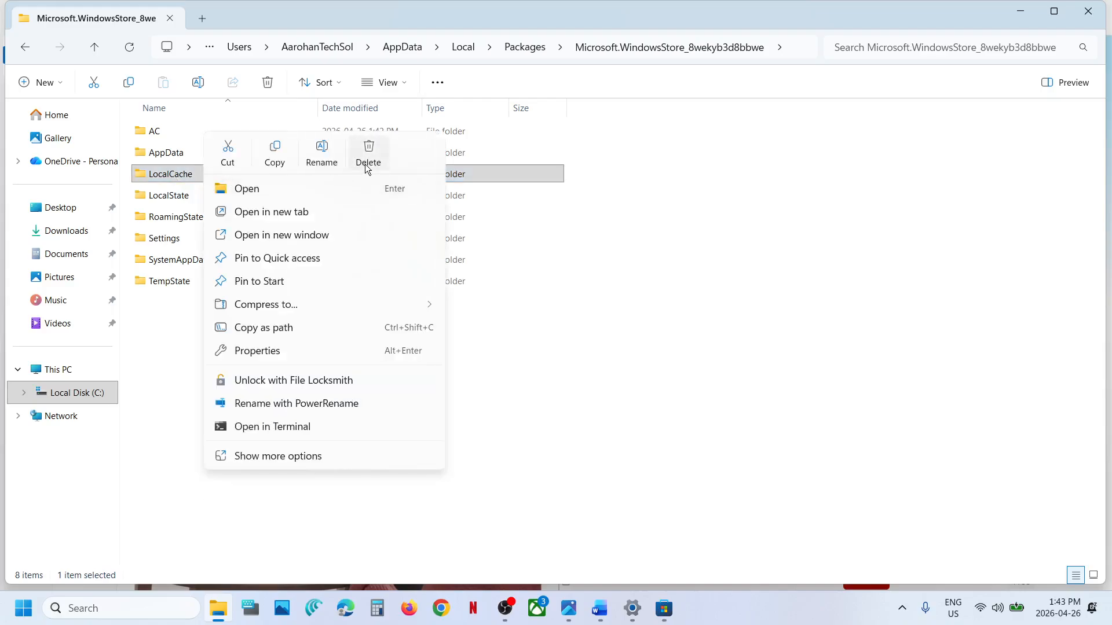
left_click(367, 157)
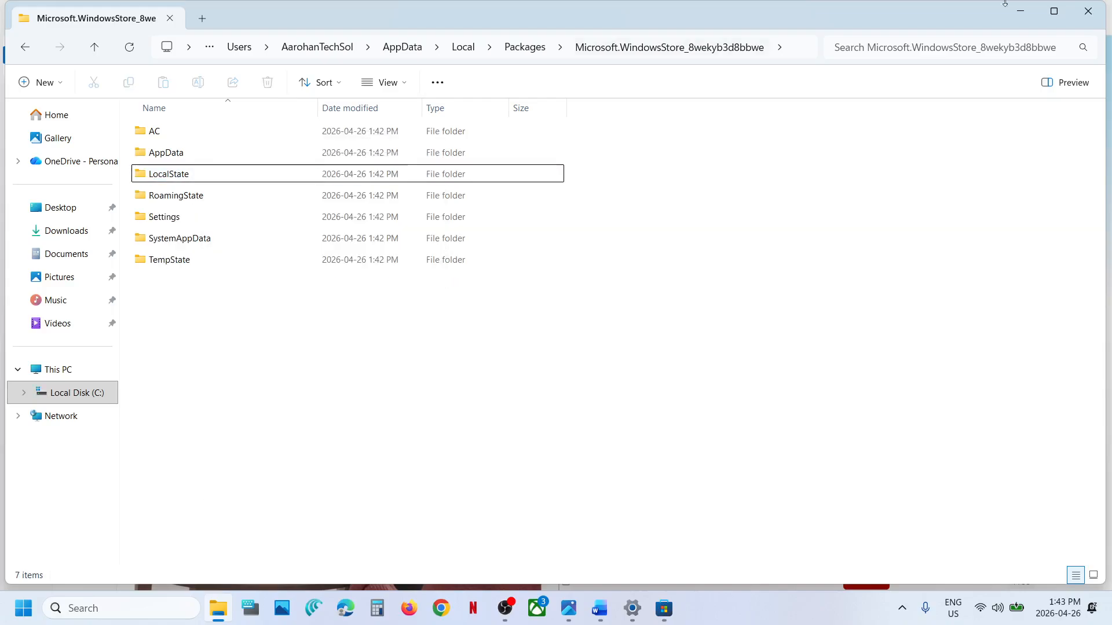
Step: Close File Explorer and switch back to the HP Smart page in Microsoft Store
left_click(1087, 12)
left_click(673, 611)
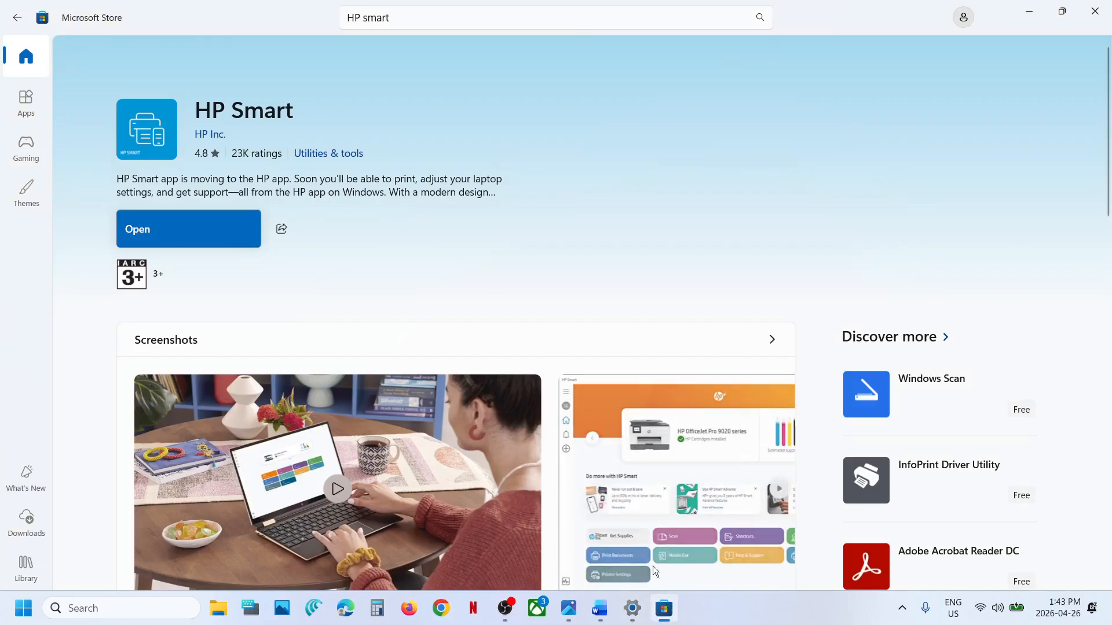
Step: Switch to the Word notes and bring up the Step 5 heading about starting or restarting services
left_click(600, 608)
scroll(403, 364, "down", 5)
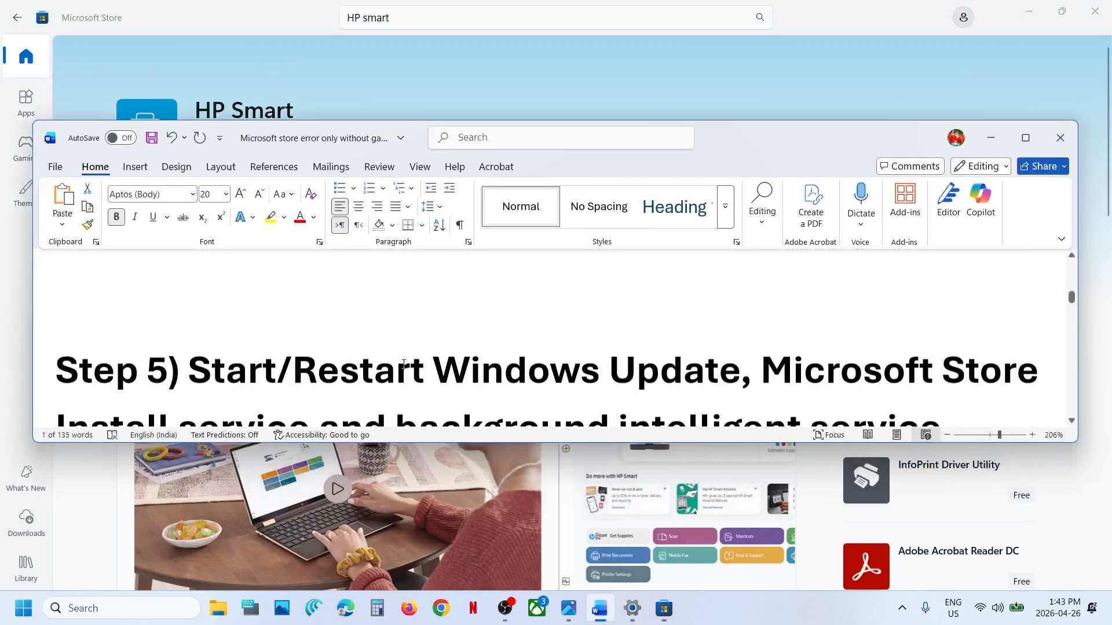
scroll(403, 364, "down", 1)
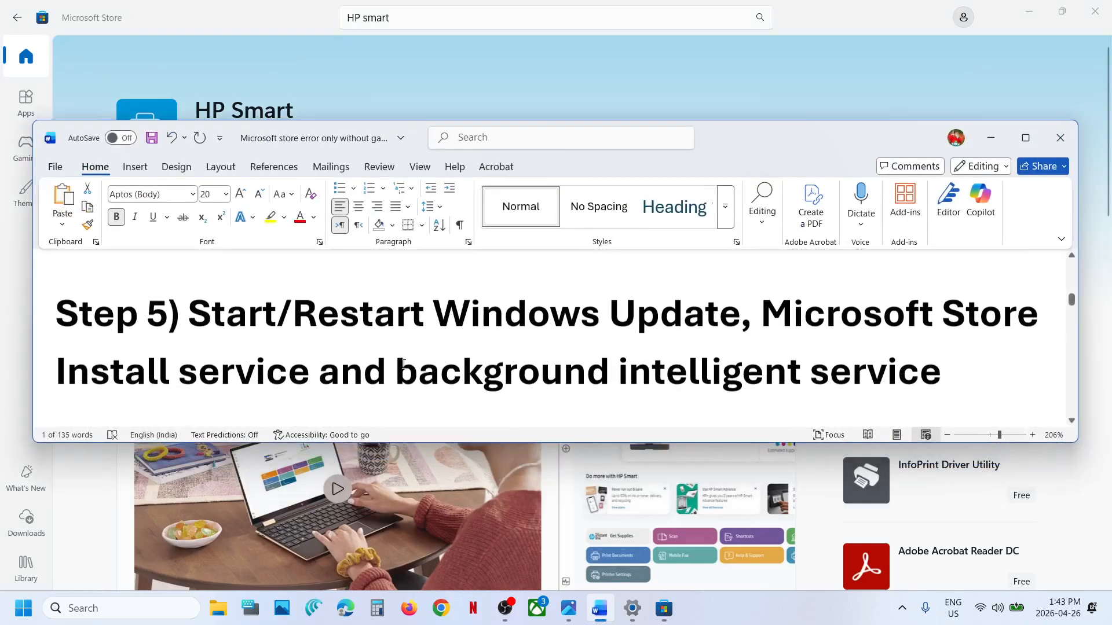
Step: Search Windows for "services" and open the Services console
left_click(122, 604)
type("serv")
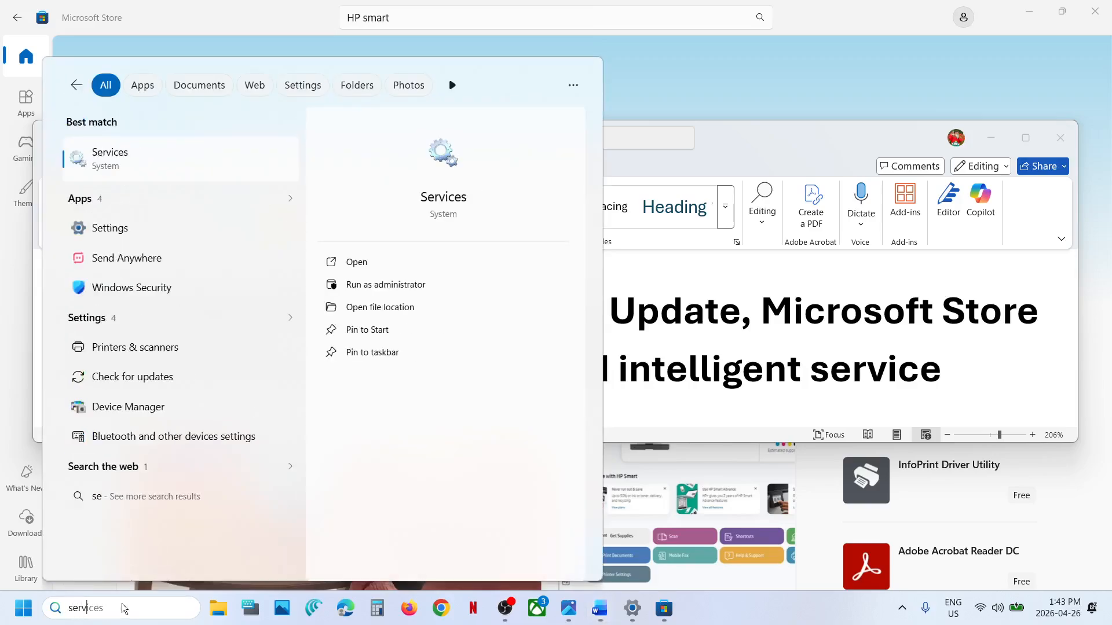
type("ices")
key("Return")
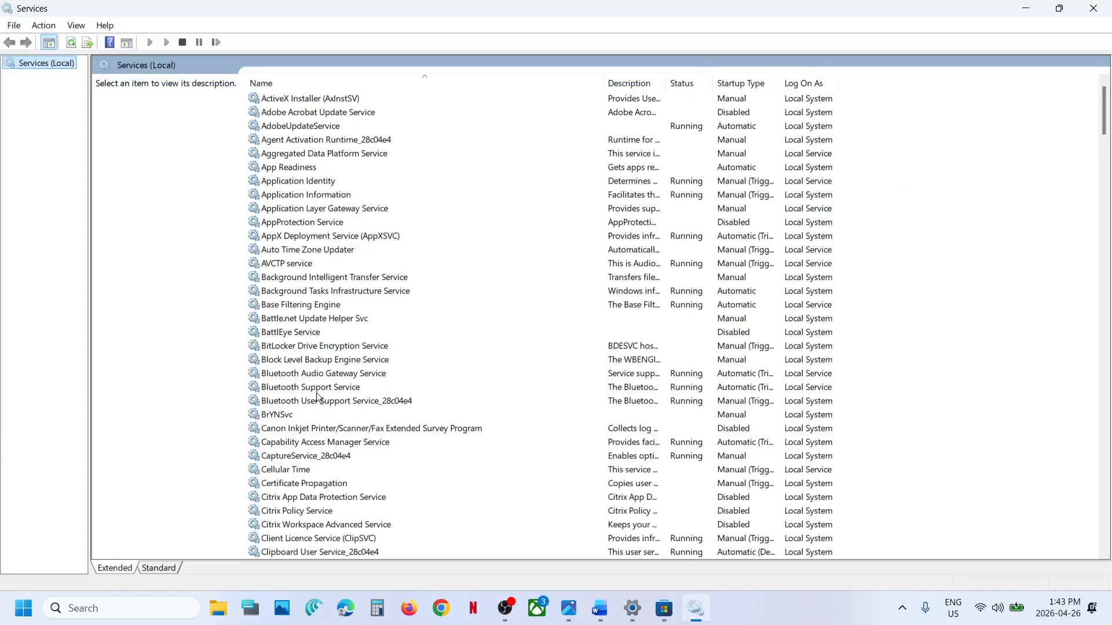
Step: Locate and select Microsoft Store Install Service in the list of services
left_click(317, 393)
type("mi")
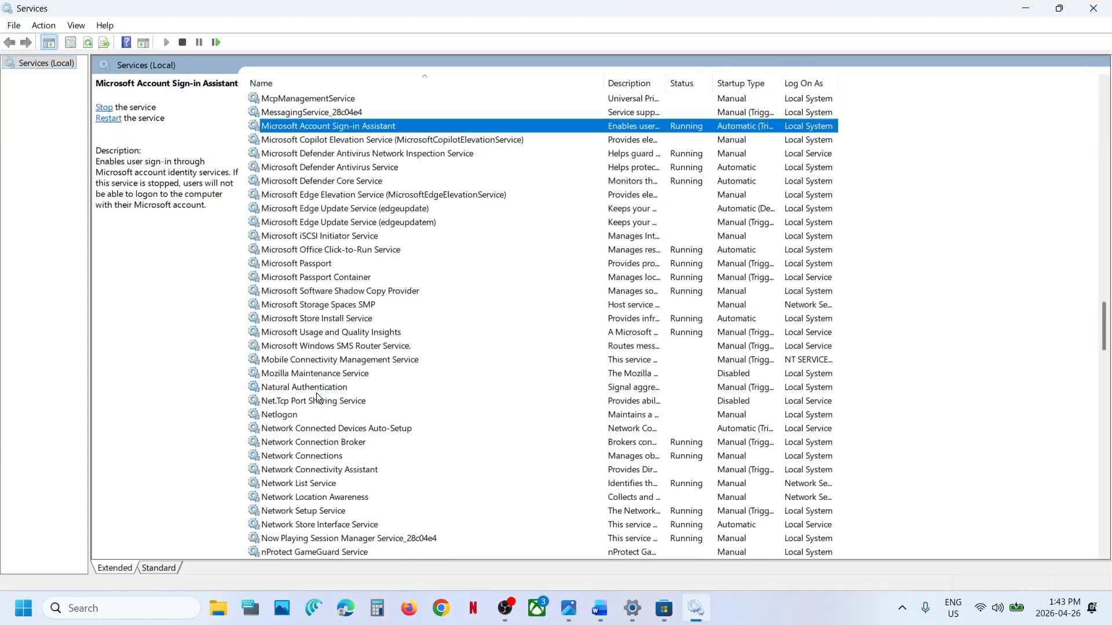
left_click(344, 320)
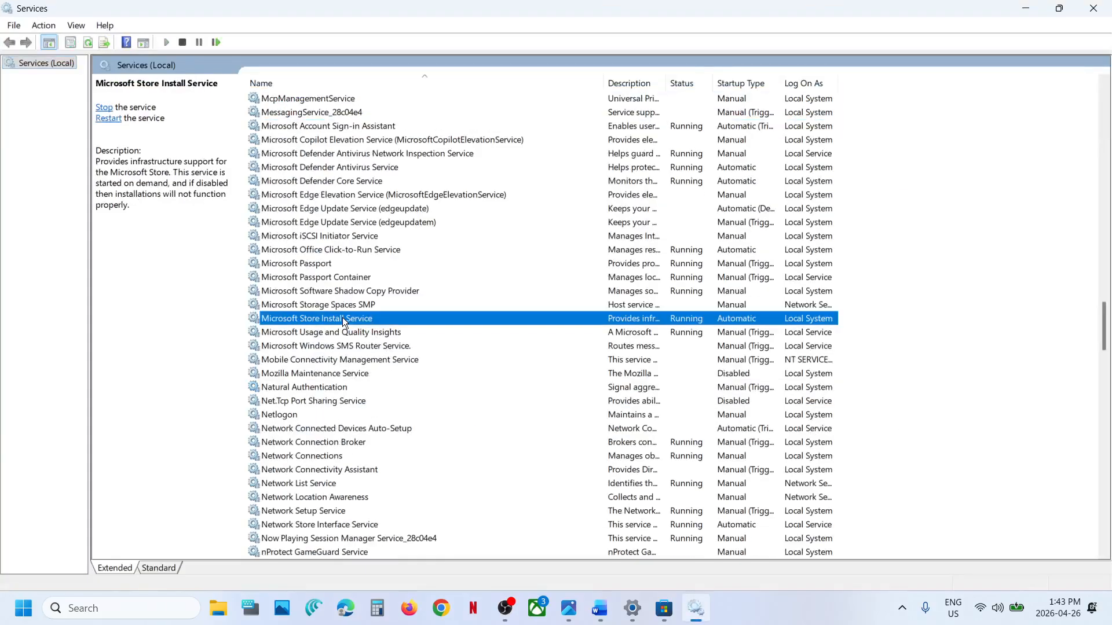
Step: Set the Microsoft Store Install Service startup type to Automatic and restart the service
double_click(410, 318)
left_click(531, 289)
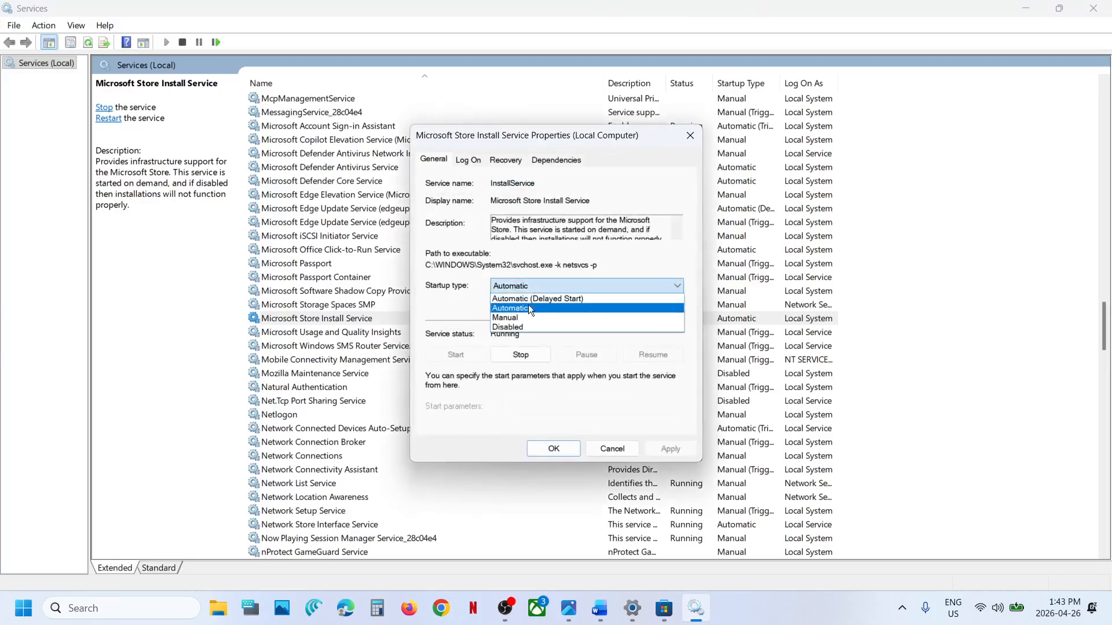
left_click(526, 310)
left_click(666, 450)
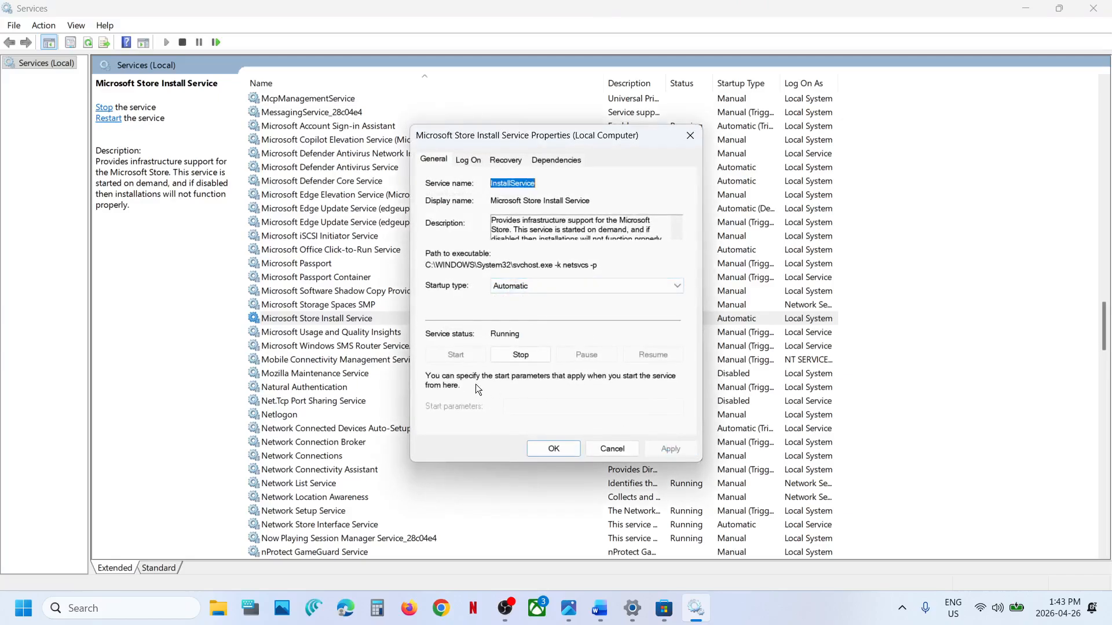
left_click(554, 449)
right_click(336, 318)
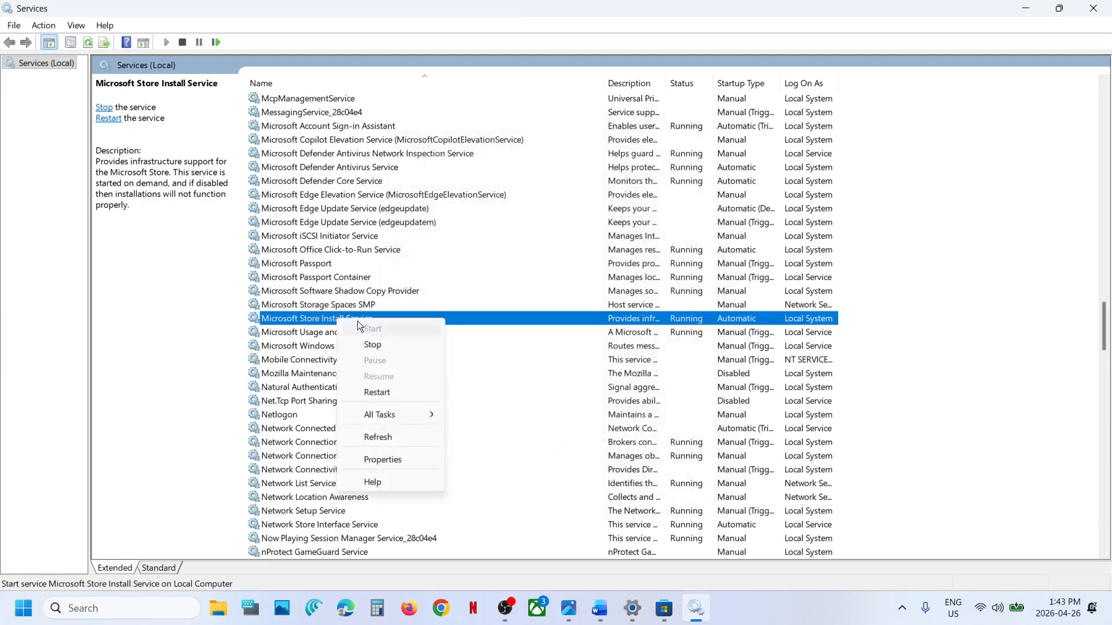
left_click(380, 385)
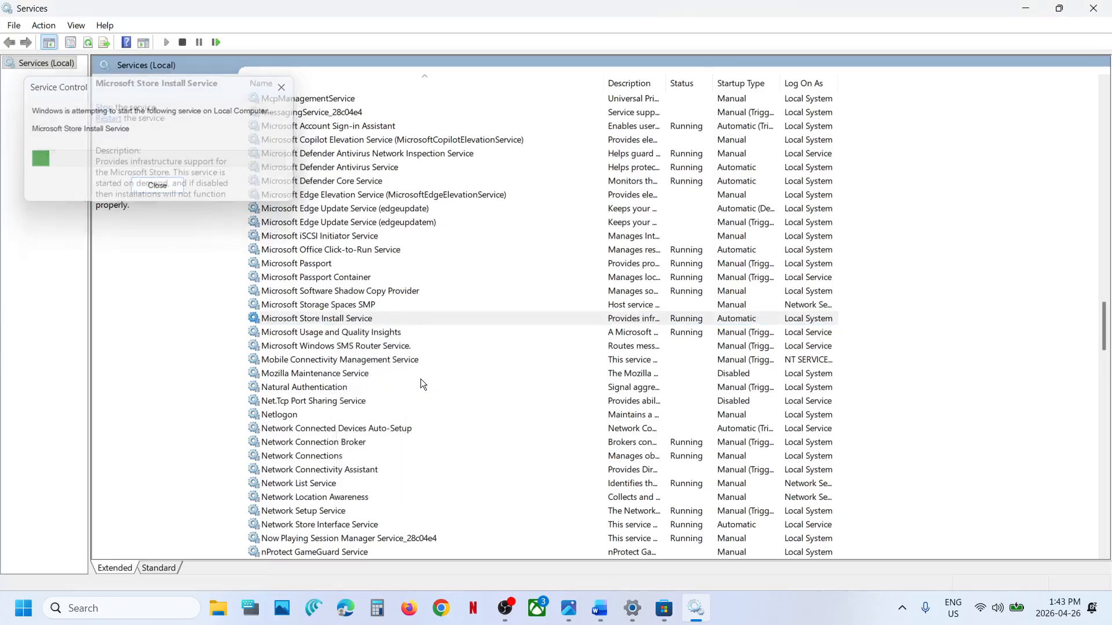
Step: Find the Windows Update service, set its startup type to Automatic, and restart it
scroll(341, 408, "down", 20)
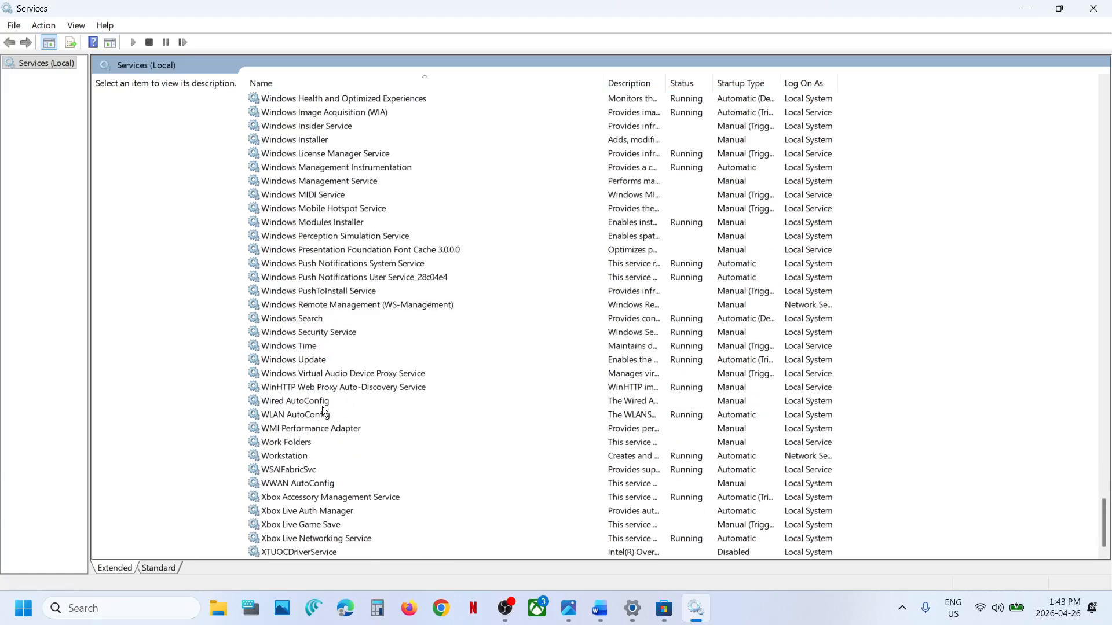
left_click(325, 360)
double_click(360, 360)
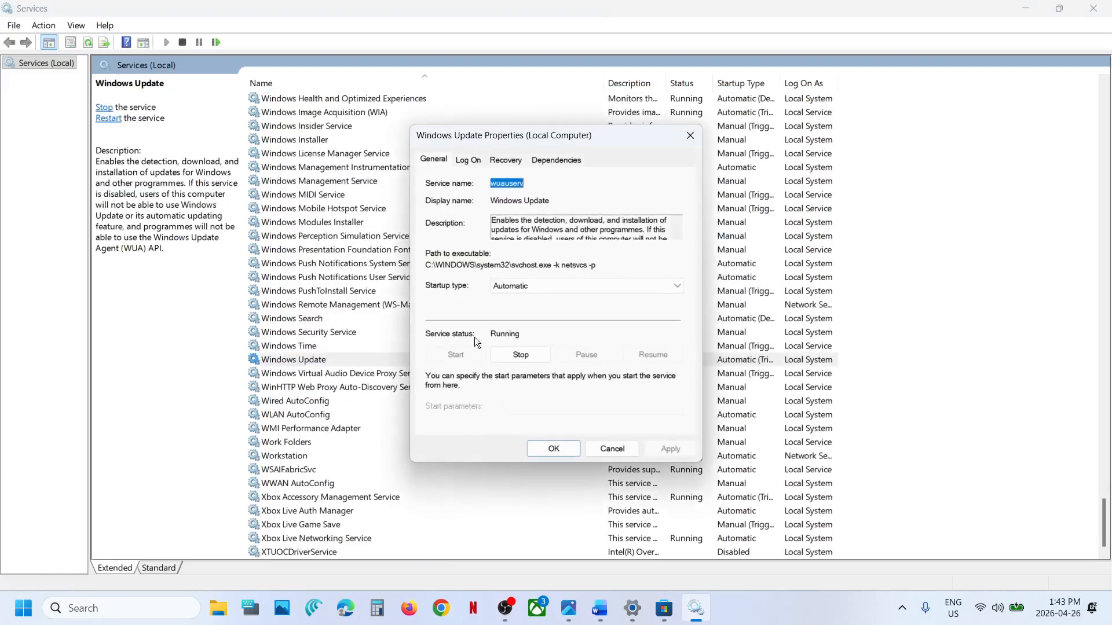
left_click(512, 285)
left_click(520, 311)
left_click(657, 445)
left_click(553, 450)
right_click(316, 359)
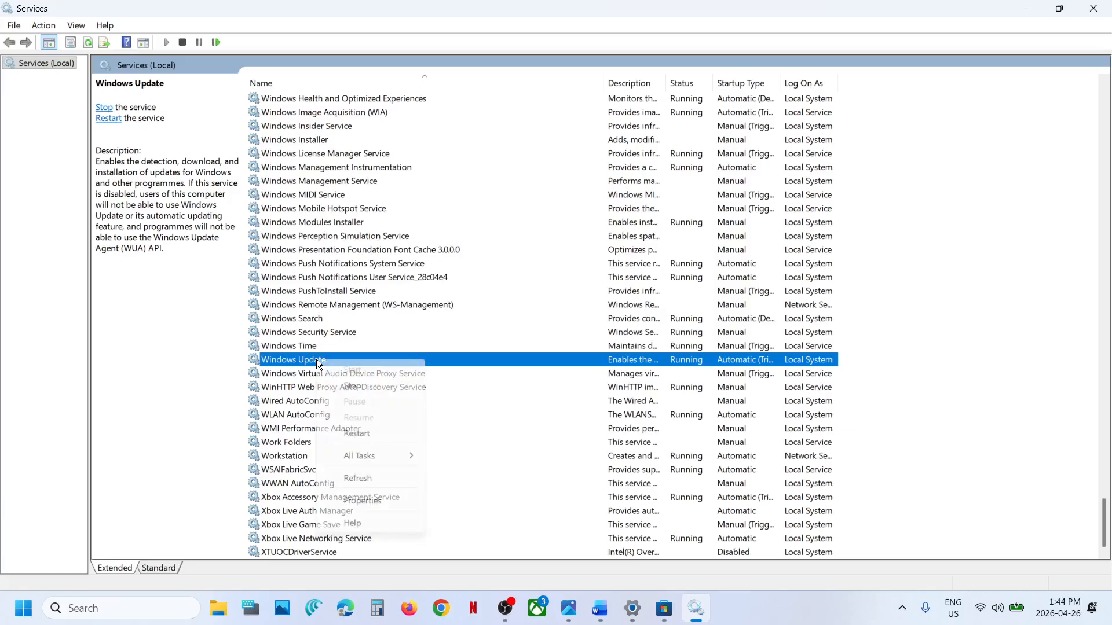
left_click(369, 432)
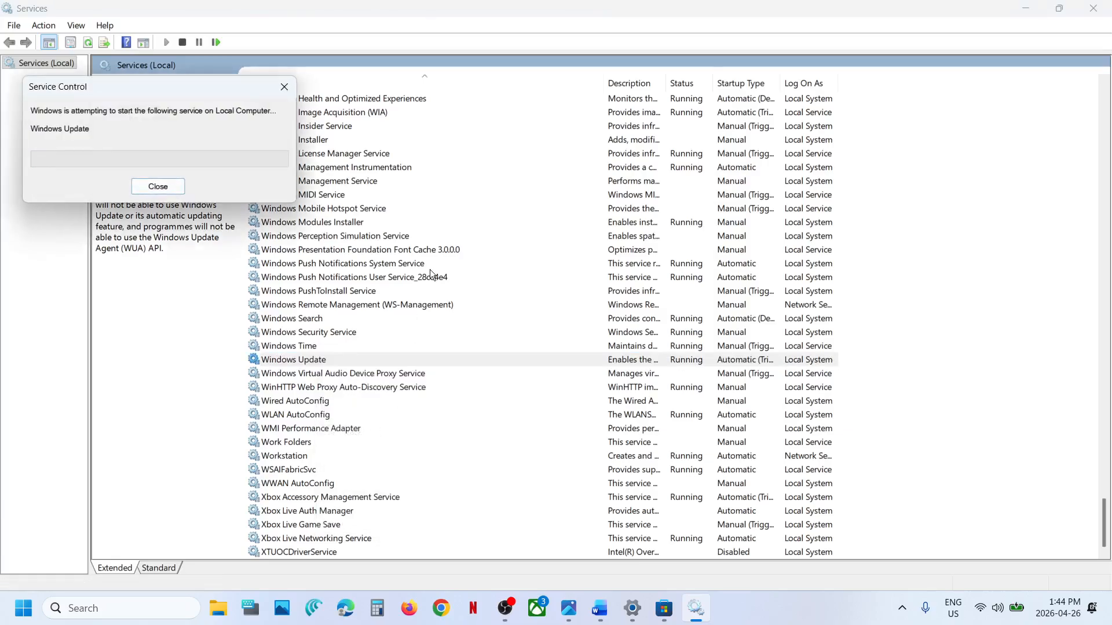
Step: Check the Step 5 notes in Word and locate Background Intelligent Transfer Service in the Services console
left_click(604, 618)
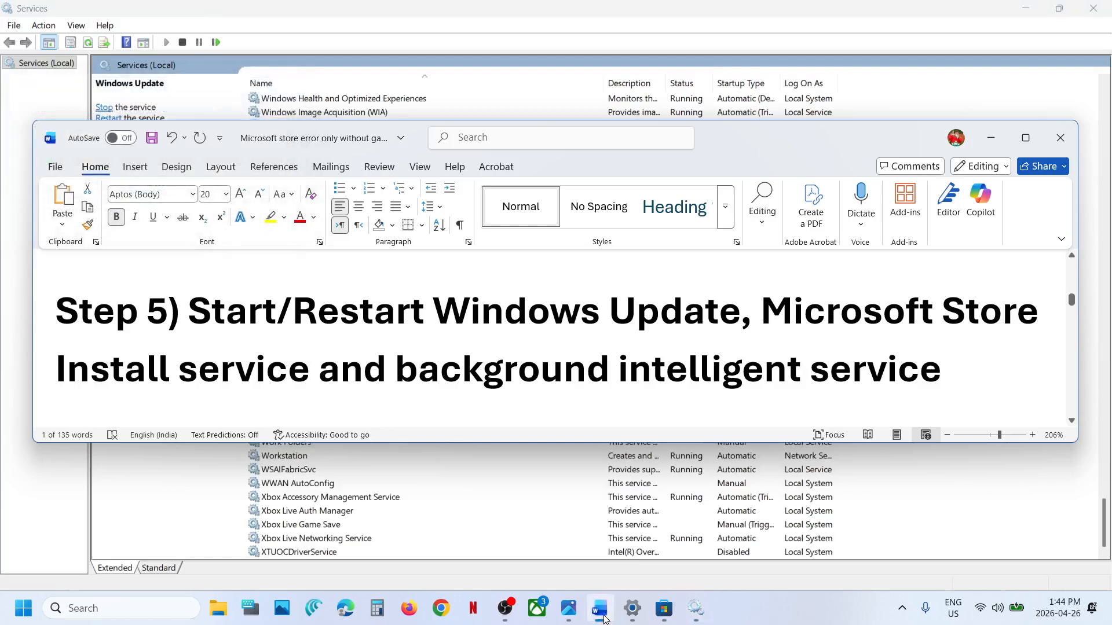
left_click(604, 619)
left_click(335, 346)
key("b")
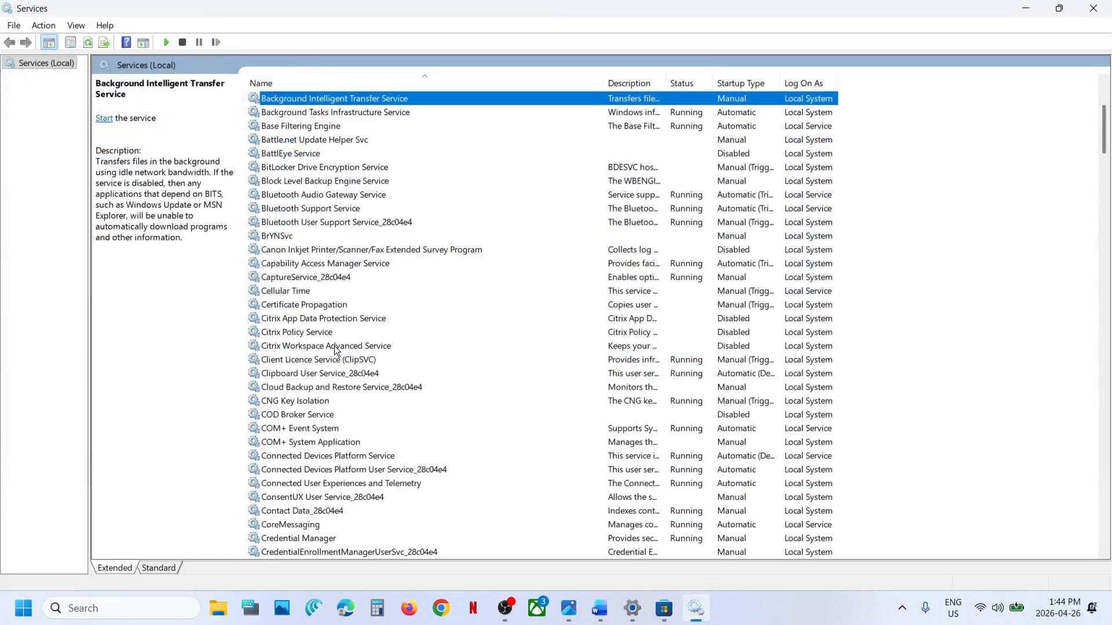
scroll(335, 346, "up", 4)
Step: Set the Background Intelligent Transfer Service startup type to Automatic and start the service
double_click(359, 265)
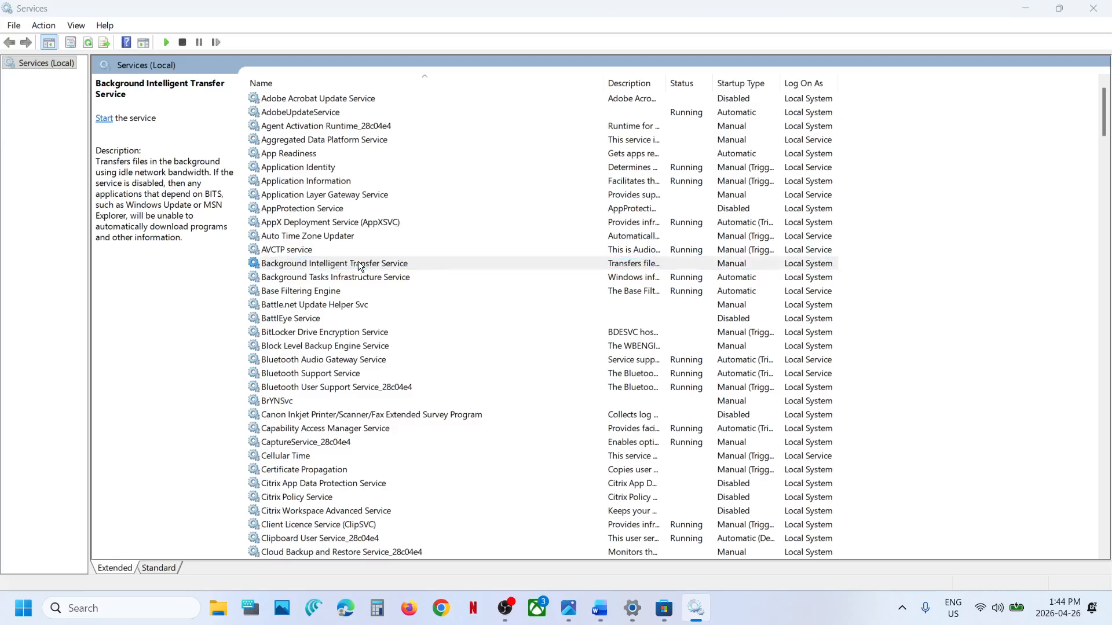
left_click(537, 285)
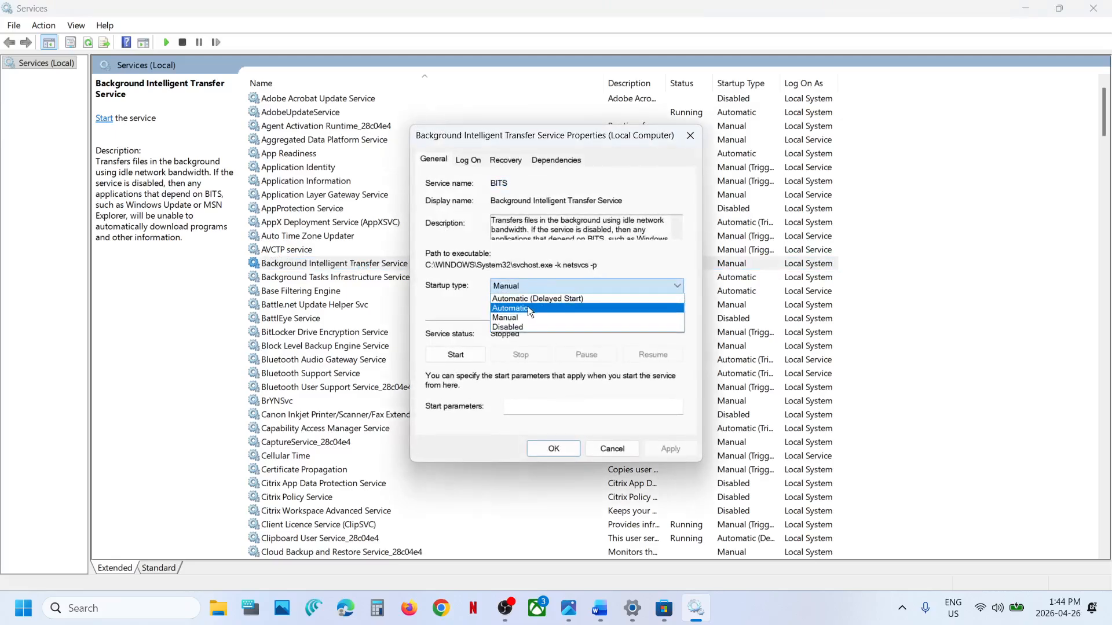
left_click(528, 308)
left_click(668, 446)
left_click(457, 354)
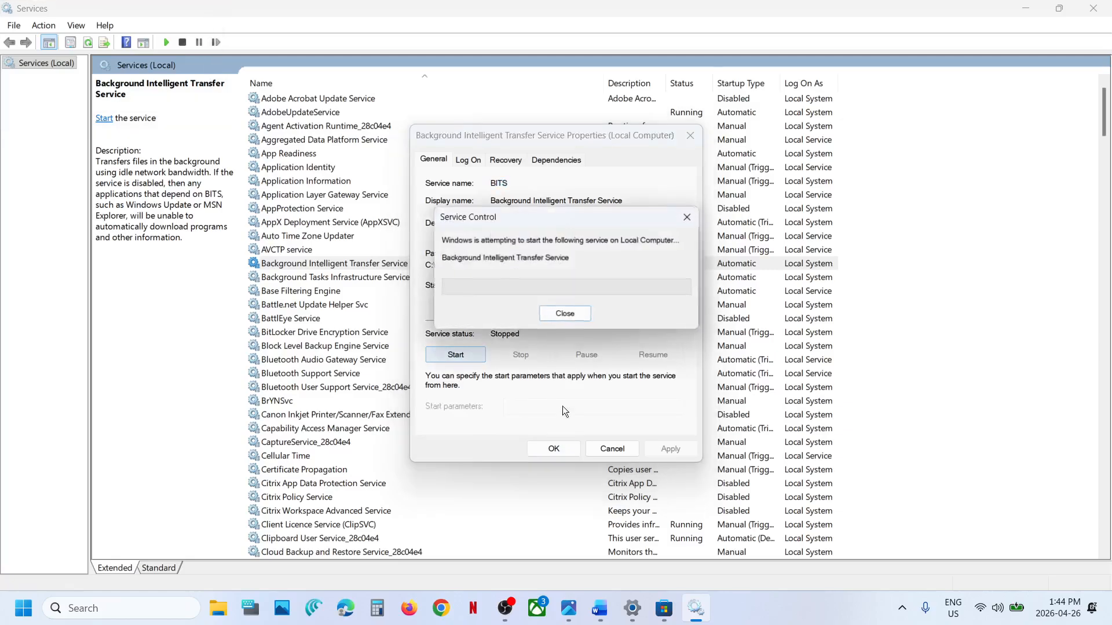
left_click(554, 450)
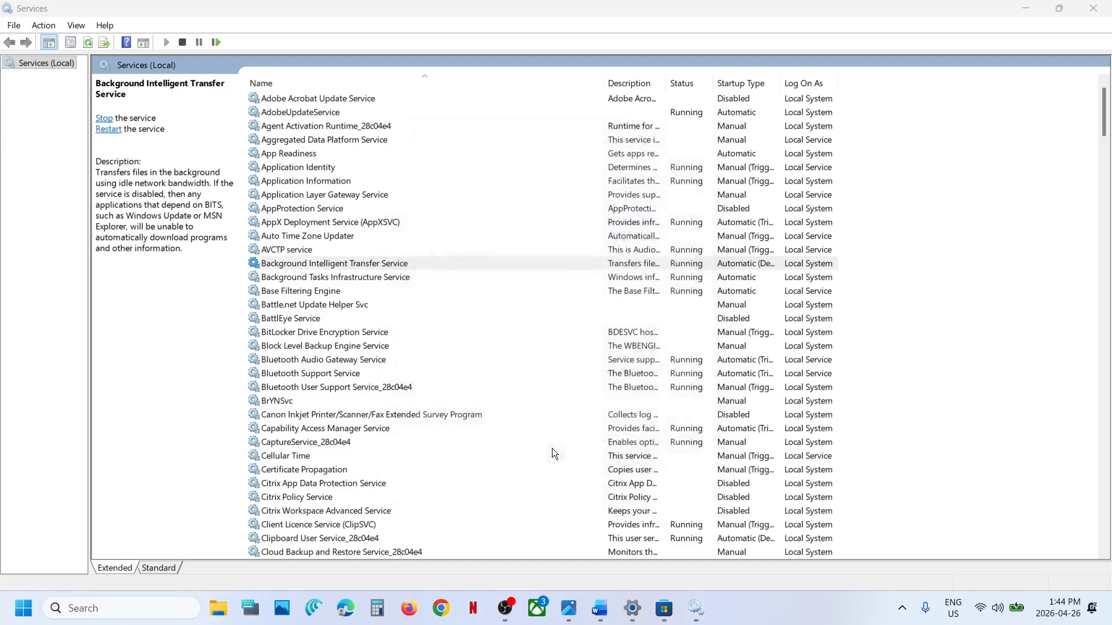
Step: Restart Background Intelligent Transfer Service and switch back to the HP Smart page in Microsoft Store
right_click(312, 263)
left_click(361, 335)
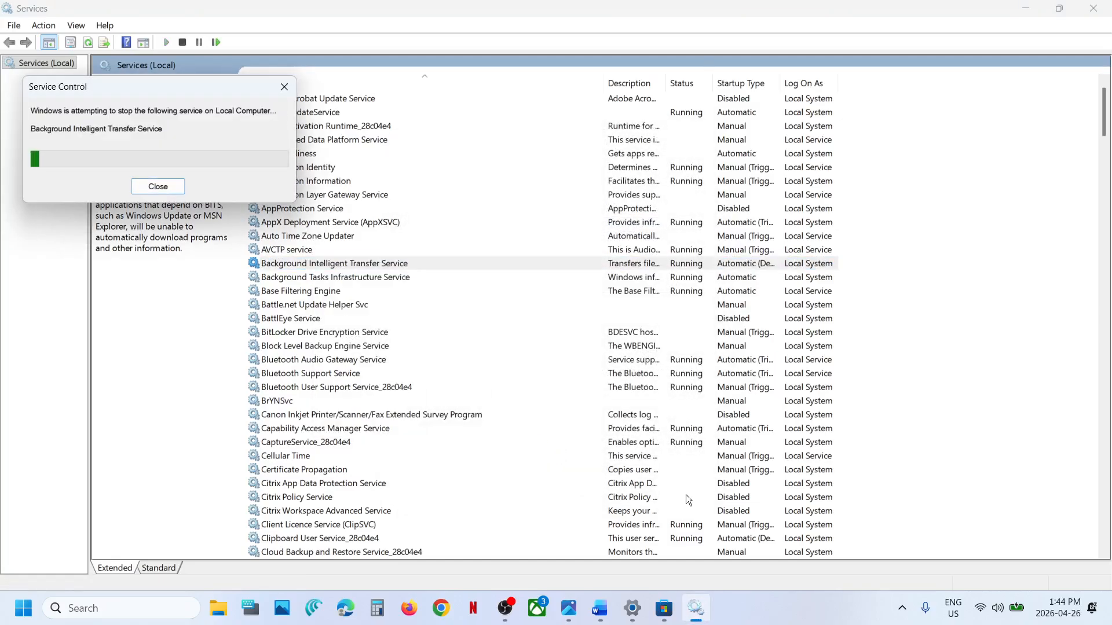
left_click(665, 609)
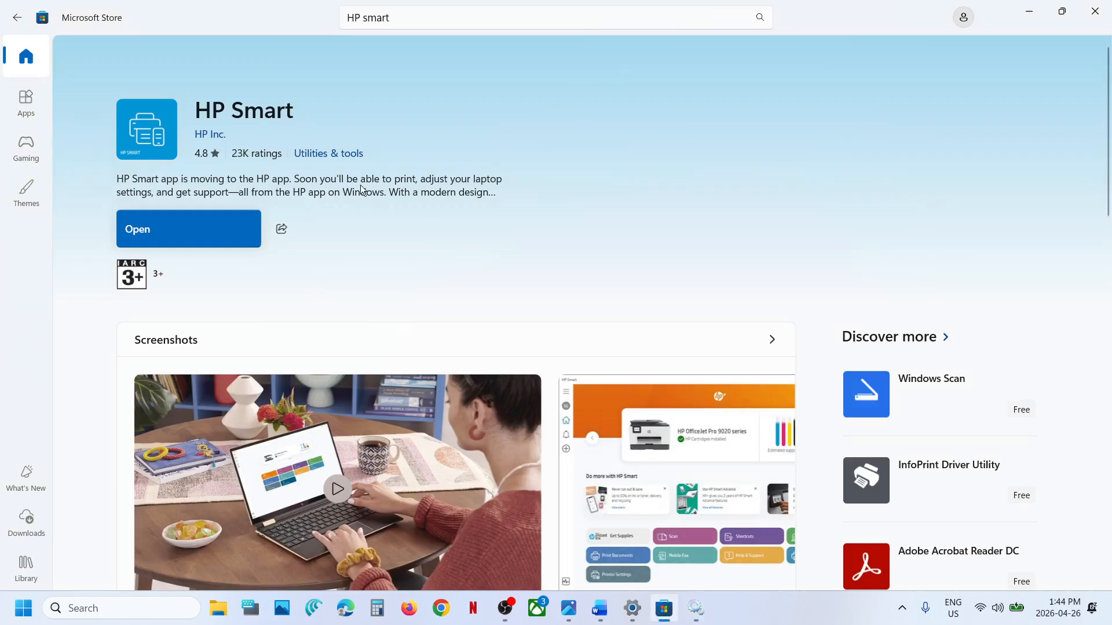
Step: Switch to the Word notes, maximize the window, and show the full Step 6 PowerShell command
left_click(599, 608)
scroll(393, 328, "down", 5)
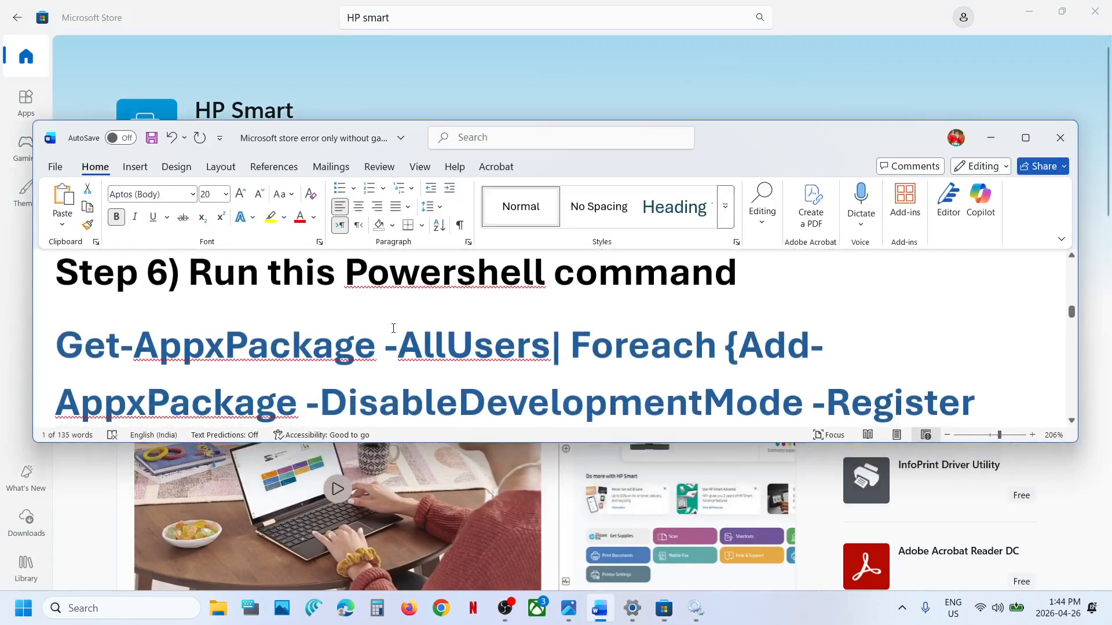
left_click(1026, 138)
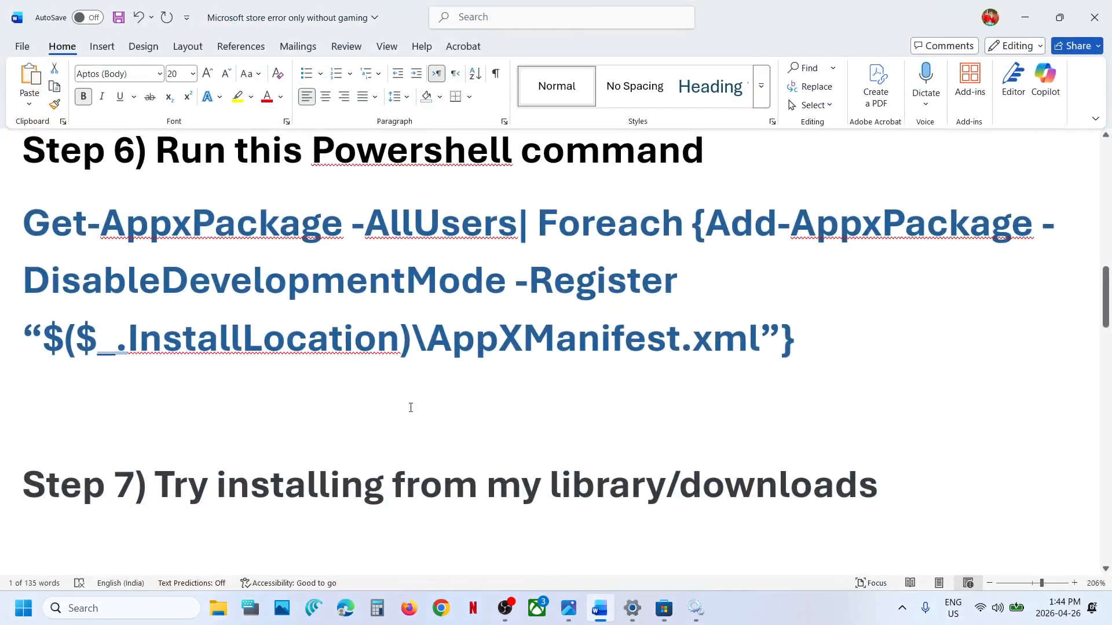
scroll(263, 547, "up", 2)
left_click(150, 616)
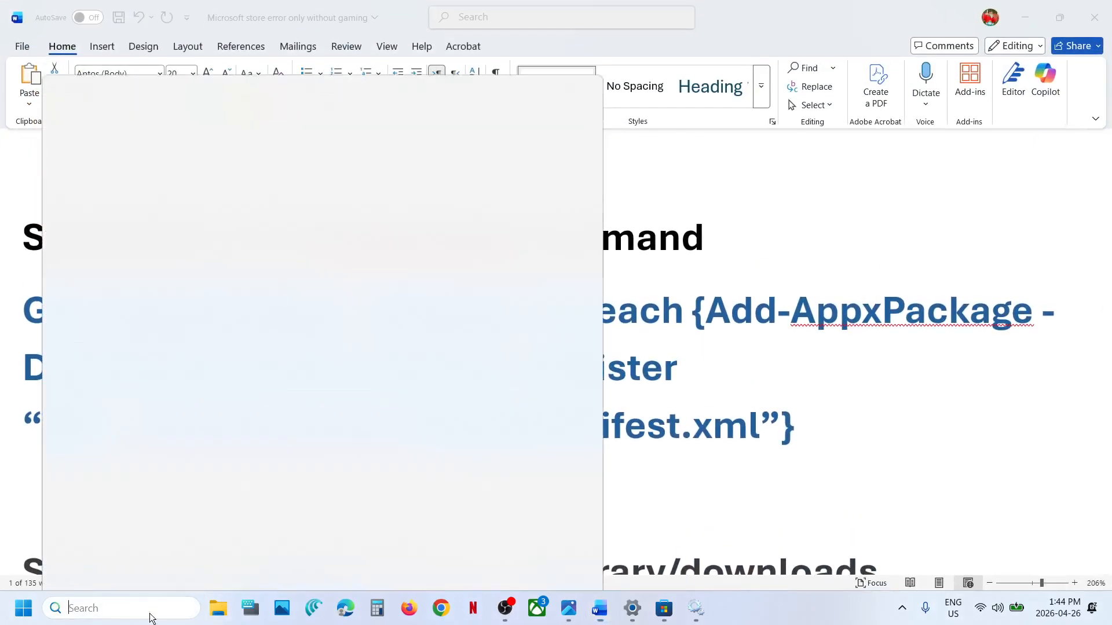
type("powershell")
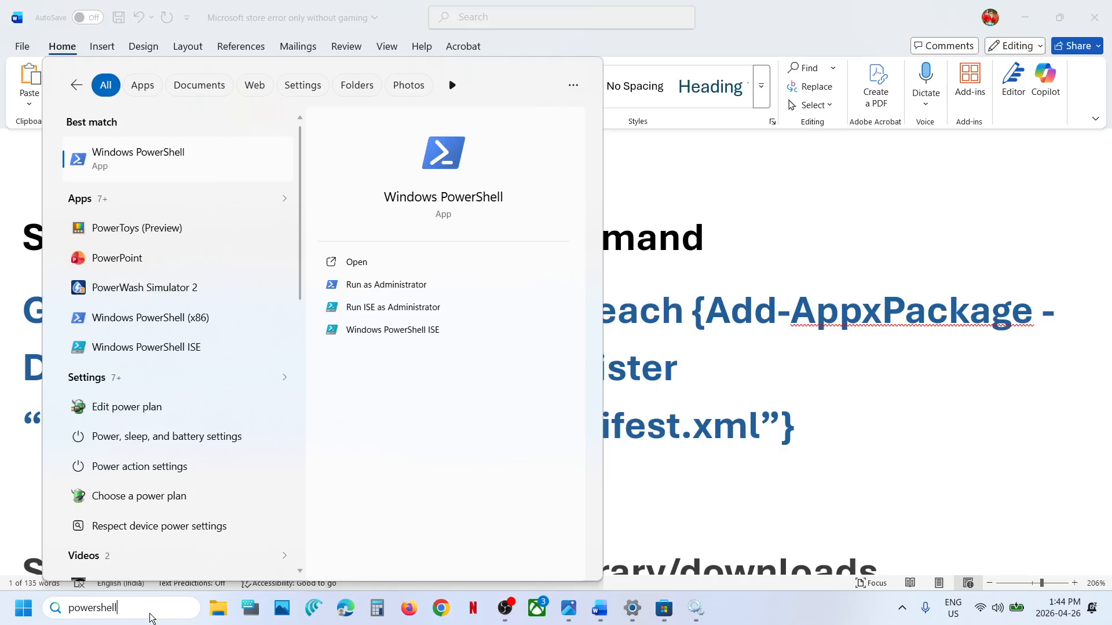
left_click(180, 180)
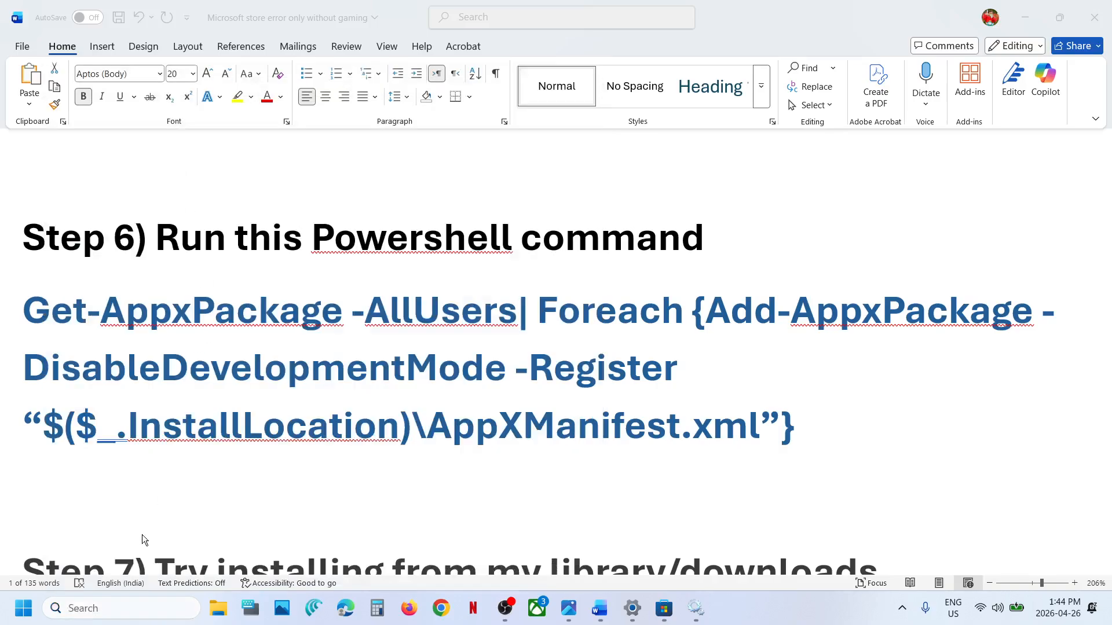
Step: Search Windows for "powershell" and run Windows PowerShell as administrator, approving the elevation request
left_click(117, 609)
type("power")
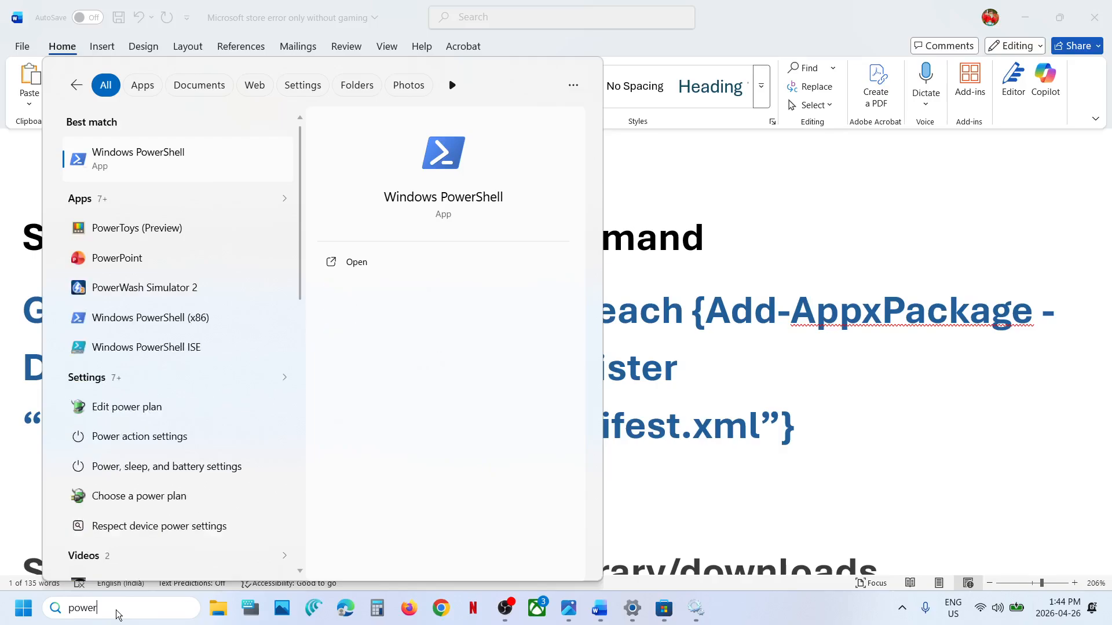
type("shell")
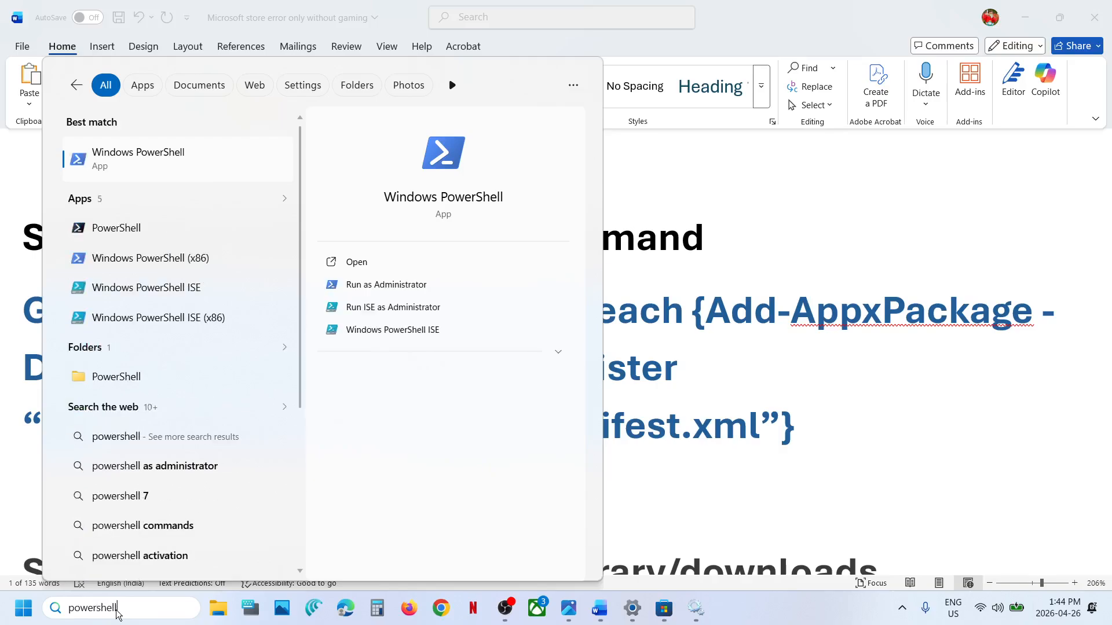
right_click(140, 182)
left_click(215, 194)
left_click(512, 423)
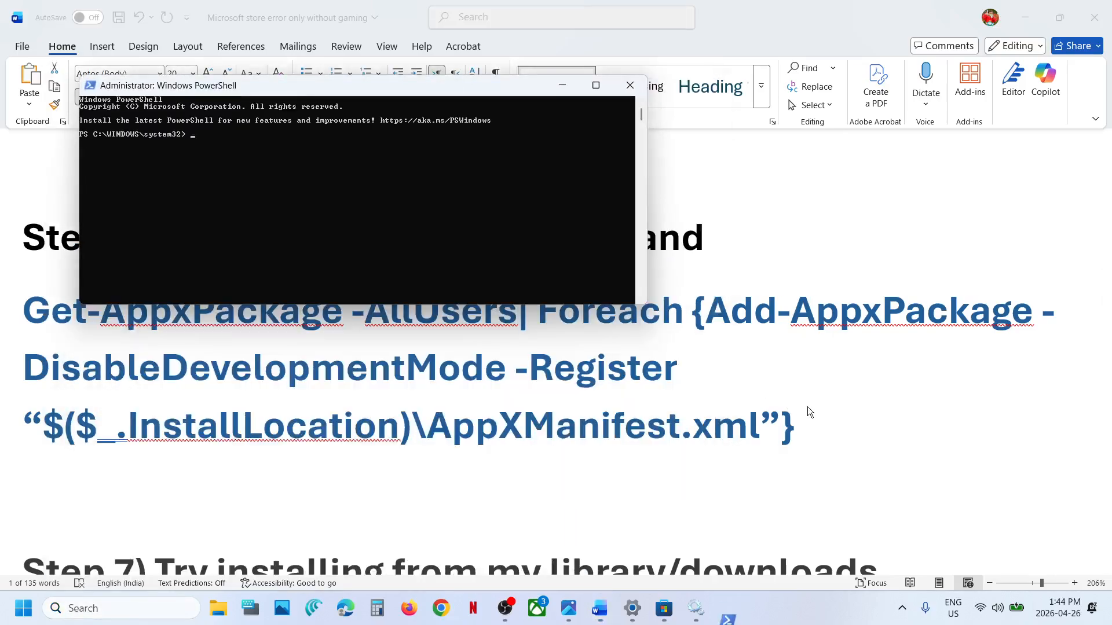
Step: Copy the Step 6 command Get-AppxPackage -AllUsers| Foreach {Add-AppxPackage -DisableDevelopmentMode -Register “$($_.InstallLocation)\AppXManifest.xml”} from the Word notes
left_click(816, 413)
left_click_drag(806, 428, 71, 323)
right_click(71, 323)
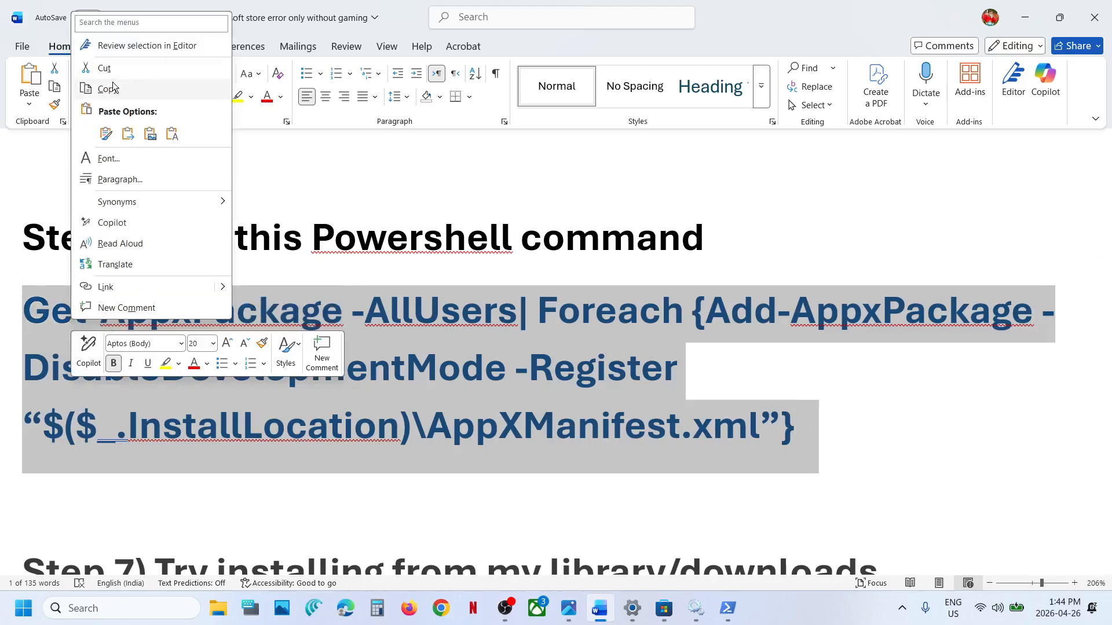
left_click(108, 89)
Step: In the administrator PowerShell window, clear the stray wsreset text and run the Get-AppxPackage re-registration command from the Word notes
key("alt+Tab")
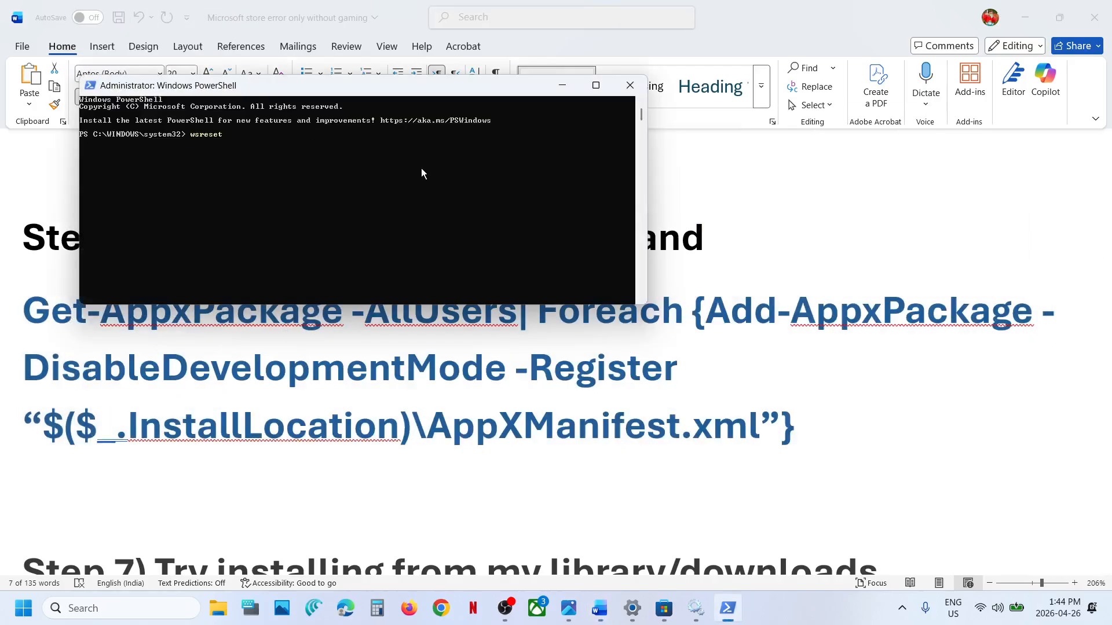
key("alt+Tab")
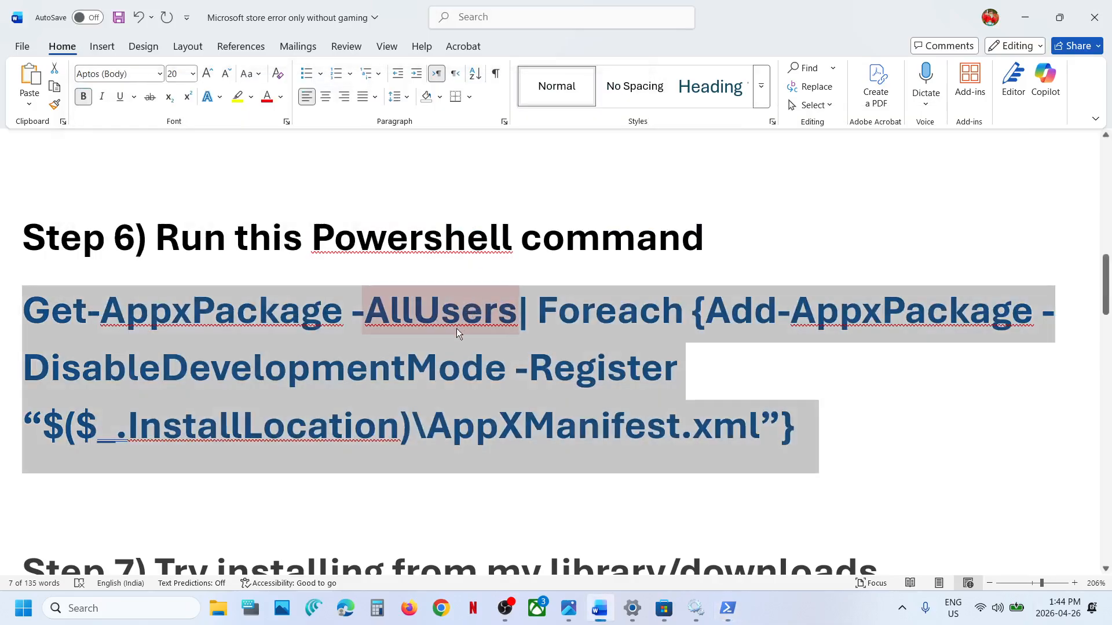
key("alt+Tab")
key("BackSpace")
key("BackSpace")
key("BackSpace")
key("BackSpace")
key("BackSpace")
key("BackSpace")
key("BackSpace")
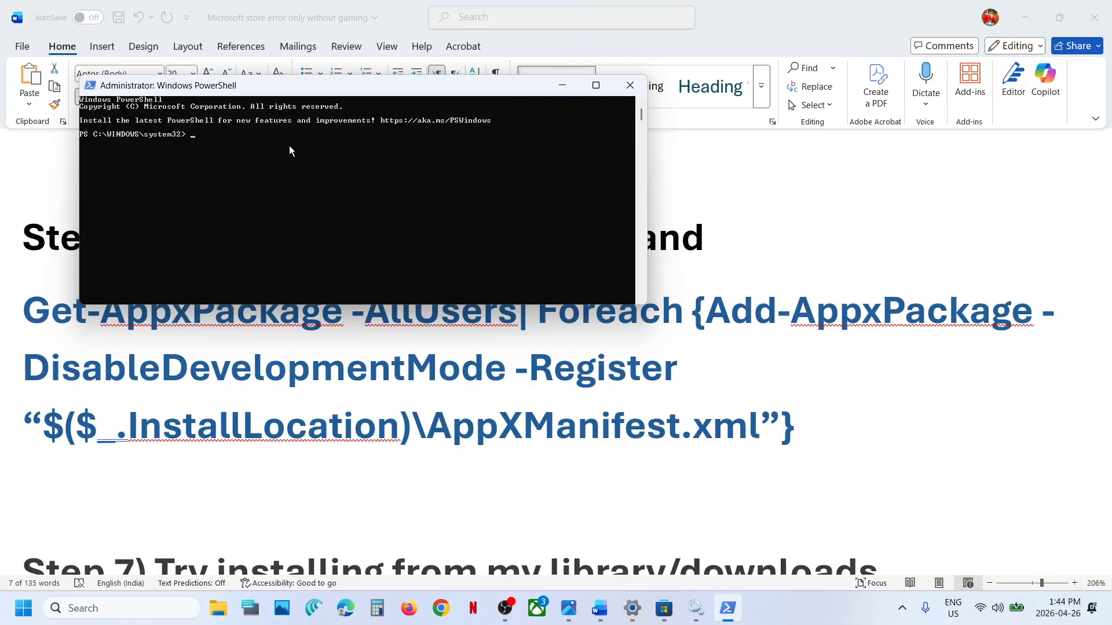
key("ctrl+v")
key("Return")
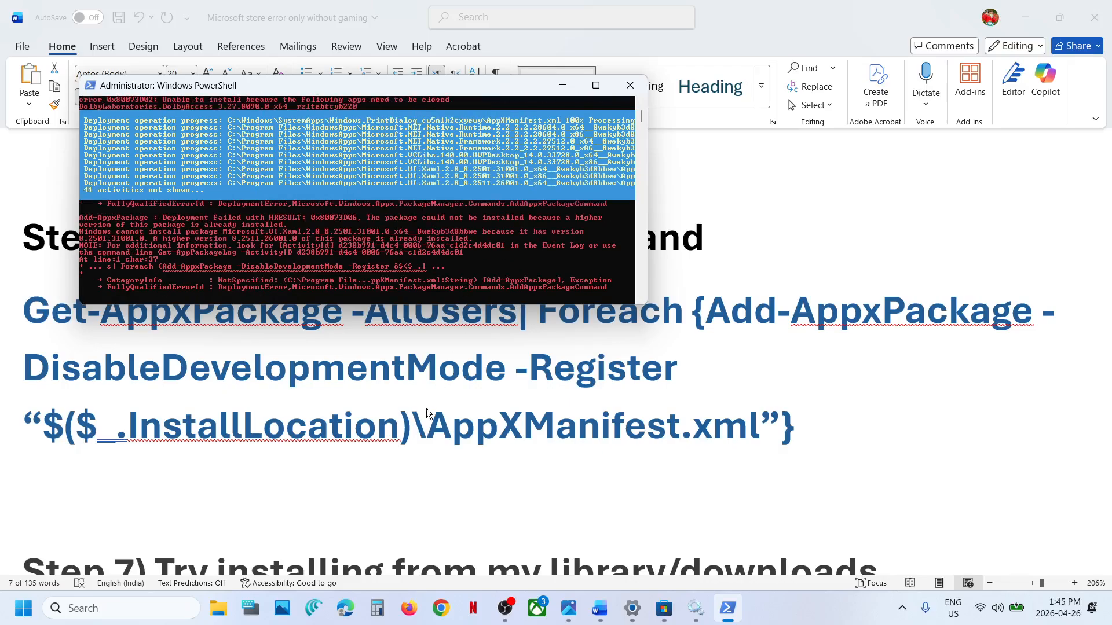
Step: Return to the Word notes, show the Windows Restart option without using it, and bring Step 7 into view
key("alt+Tab")
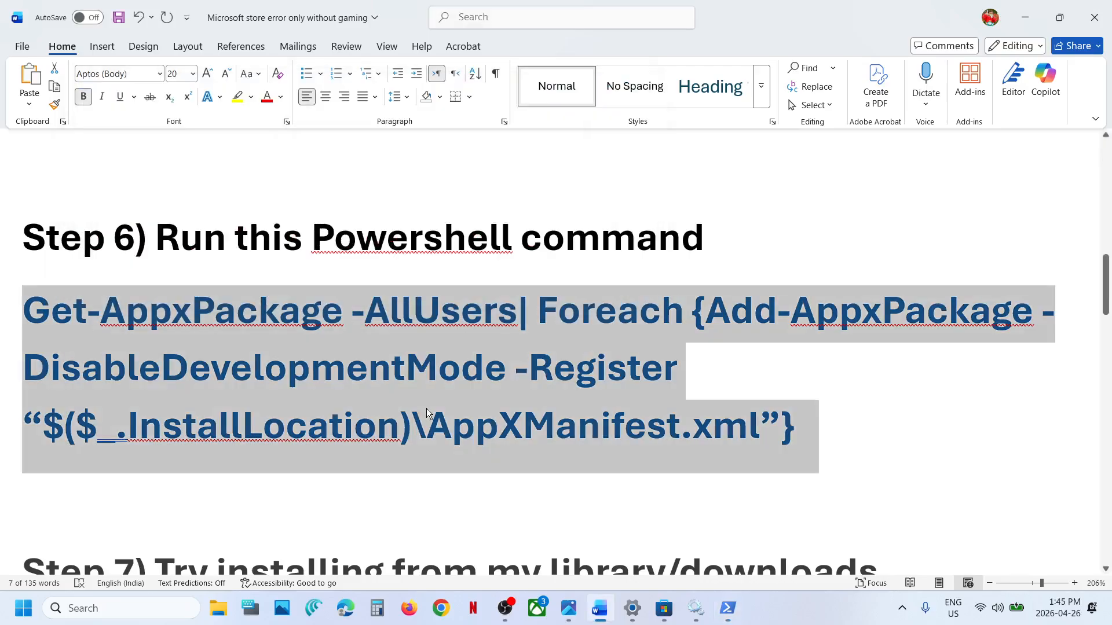
left_click(19, 616)
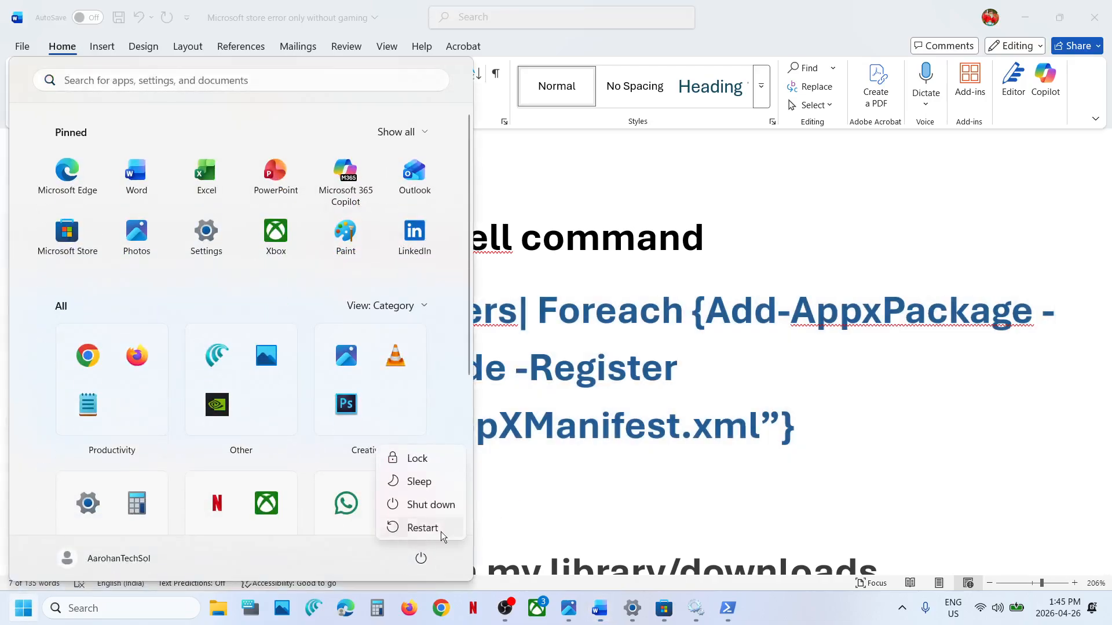
left_click(558, 500)
scroll(558, 501, "down", 3)
scroll(558, 500, "up", 1)
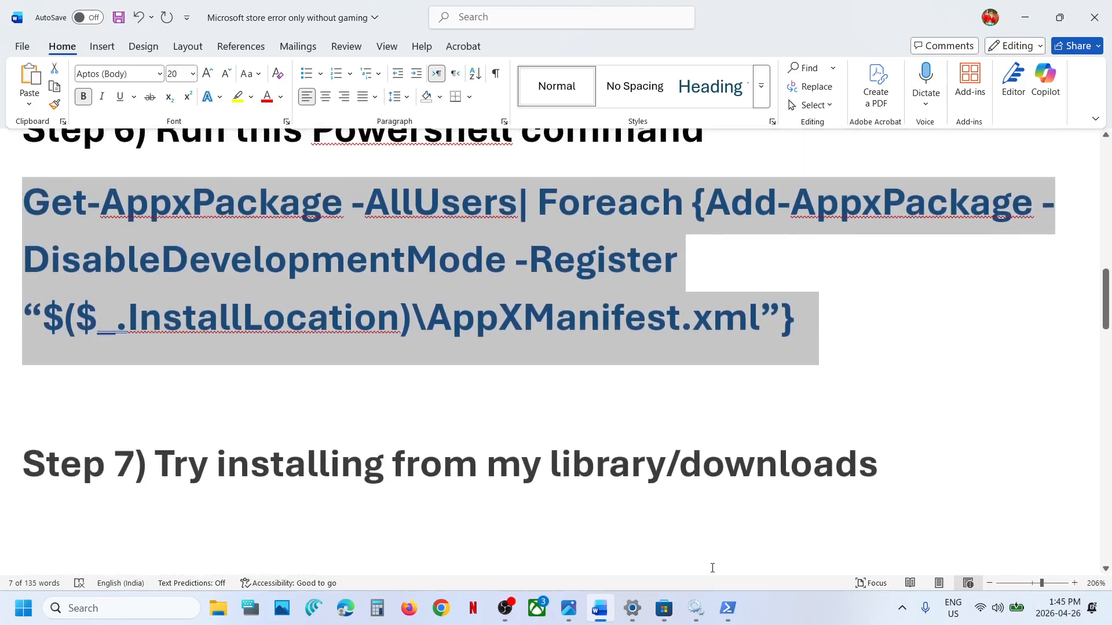
Step: Switch to Microsoft Store, look through its Downloads and Library pages, and open the HP Smart app page from the search suggestions
left_click(664, 608)
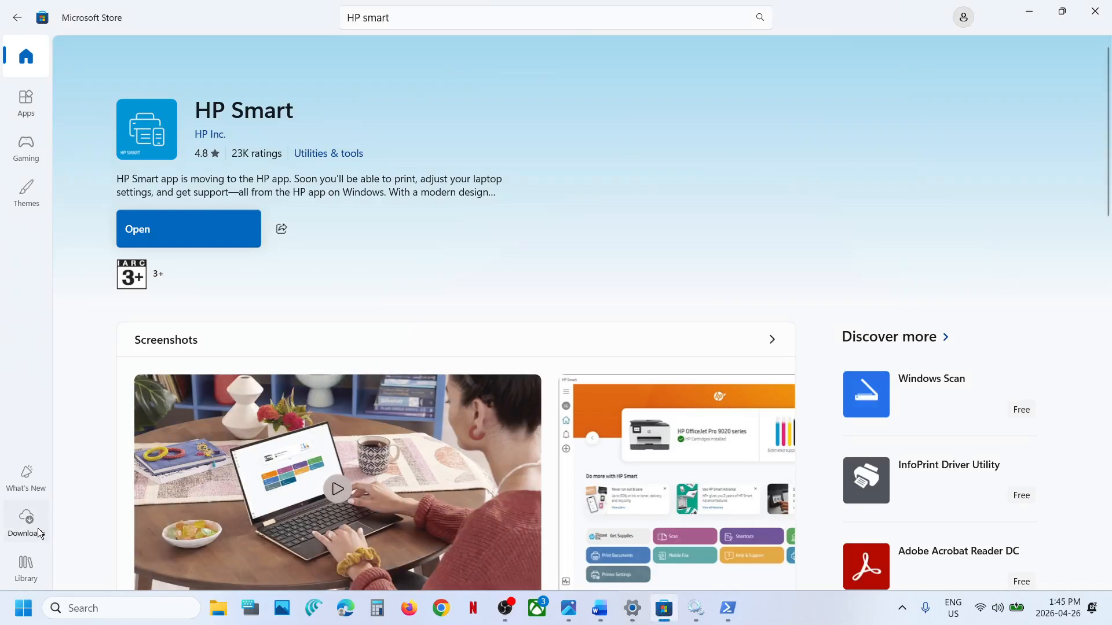
left_click(37, 528)
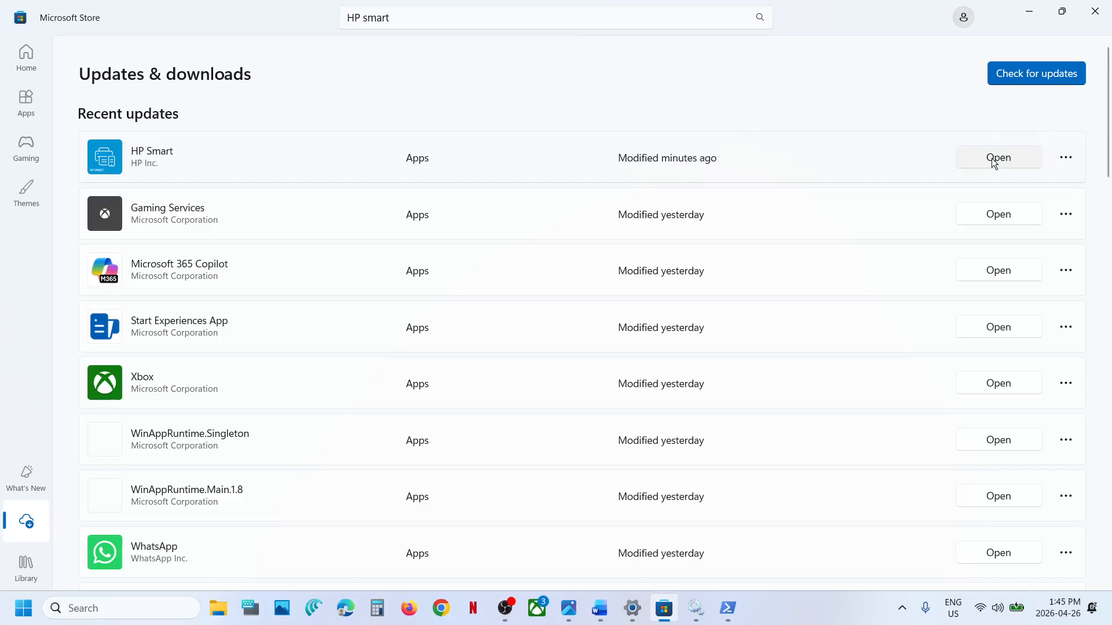
left_click(20, 582)
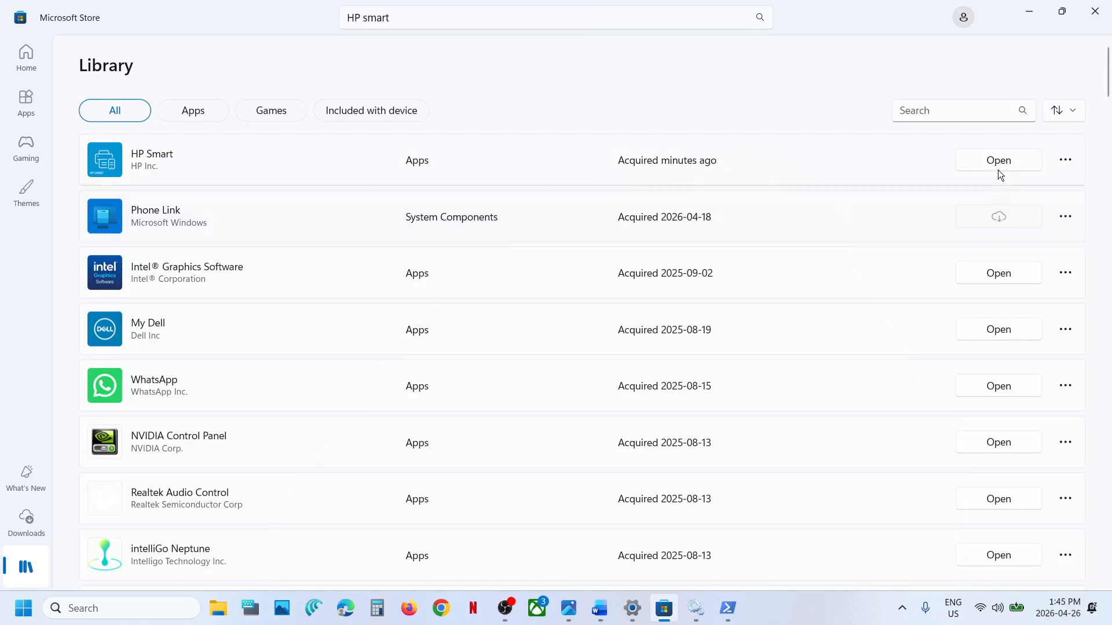
left_click(26, 522)
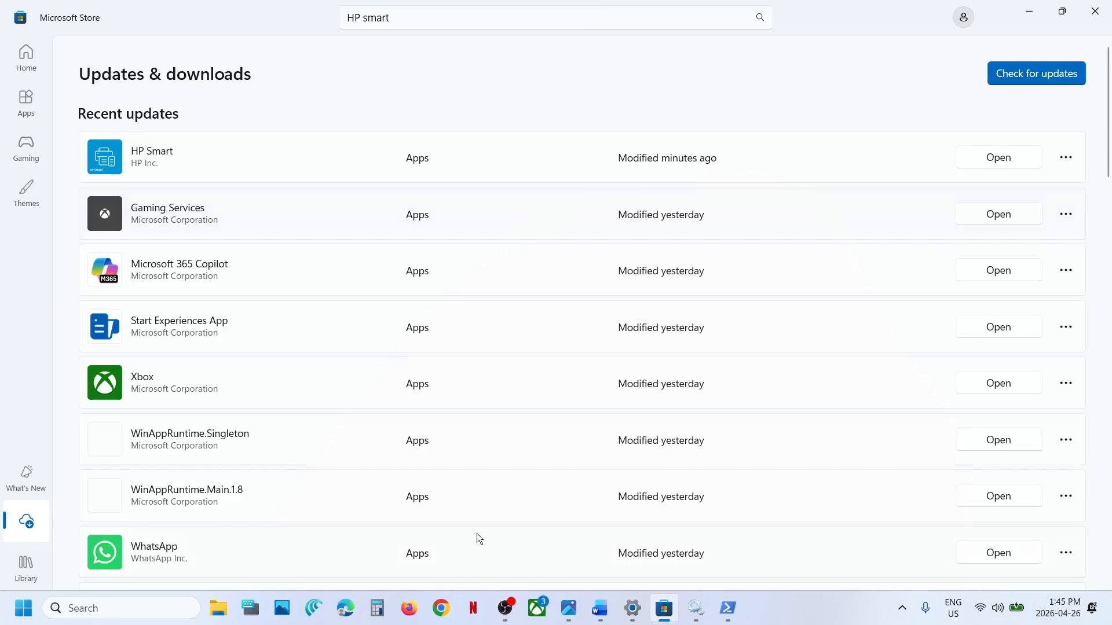
left_click(413, 16)
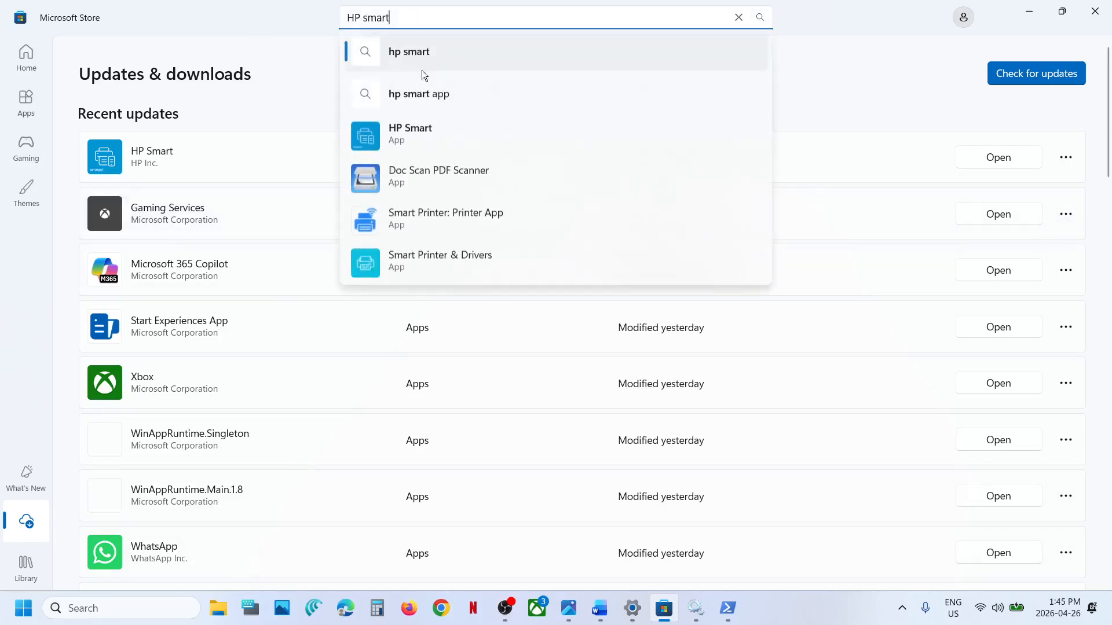
left_click(423, 128)
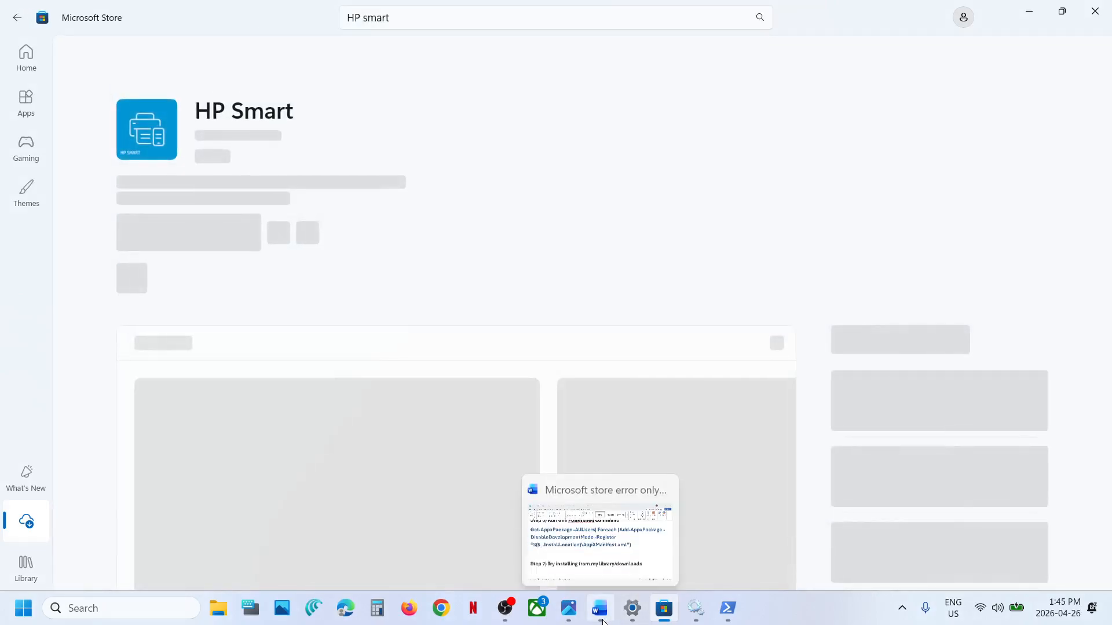
Step: Switch to the Word notes and show the Step 8 commands for uninstalling and reinstalling the Store
left_click(608, 619)
scroll(389, 387, "down", 5)
scroll(389, 387, "down", 4)
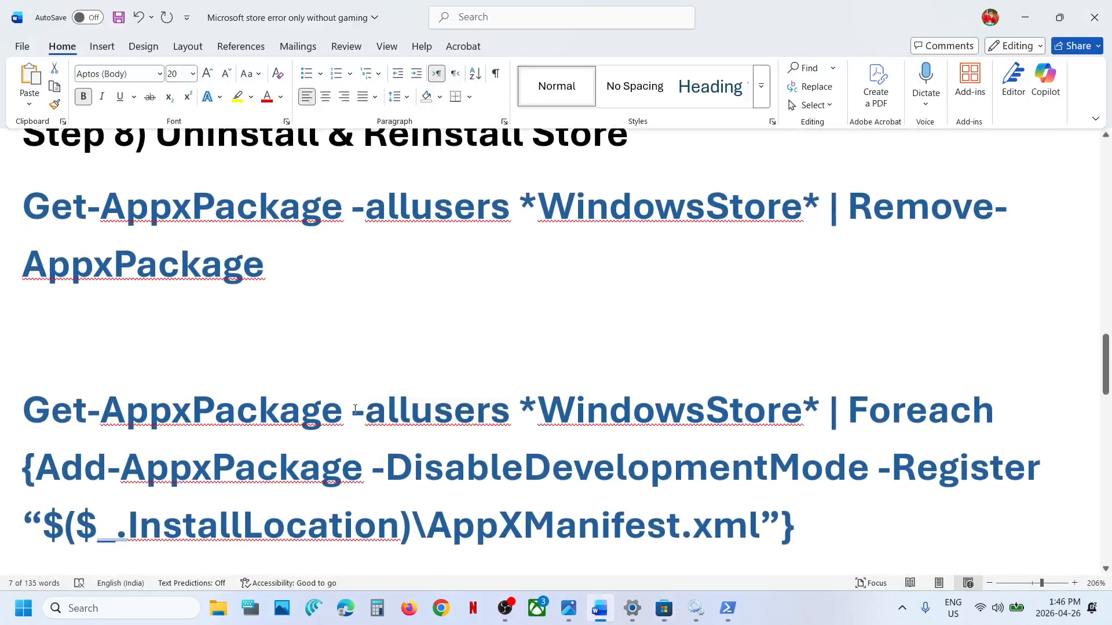
scroll(356, 409, "down", 1)
Step: Search Windows for "powershell" and run a new Windows PowerShell window as administrator, approving the elevation request
left_click(140, 600)
type("powershell")
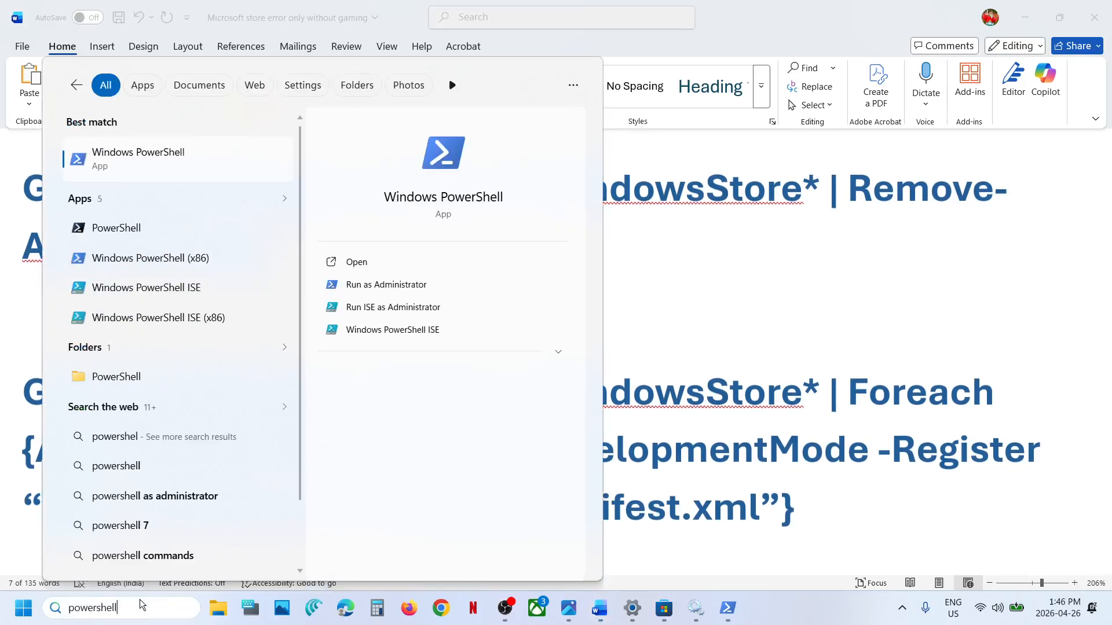
left_click_drag(152, 610, 28, 608)
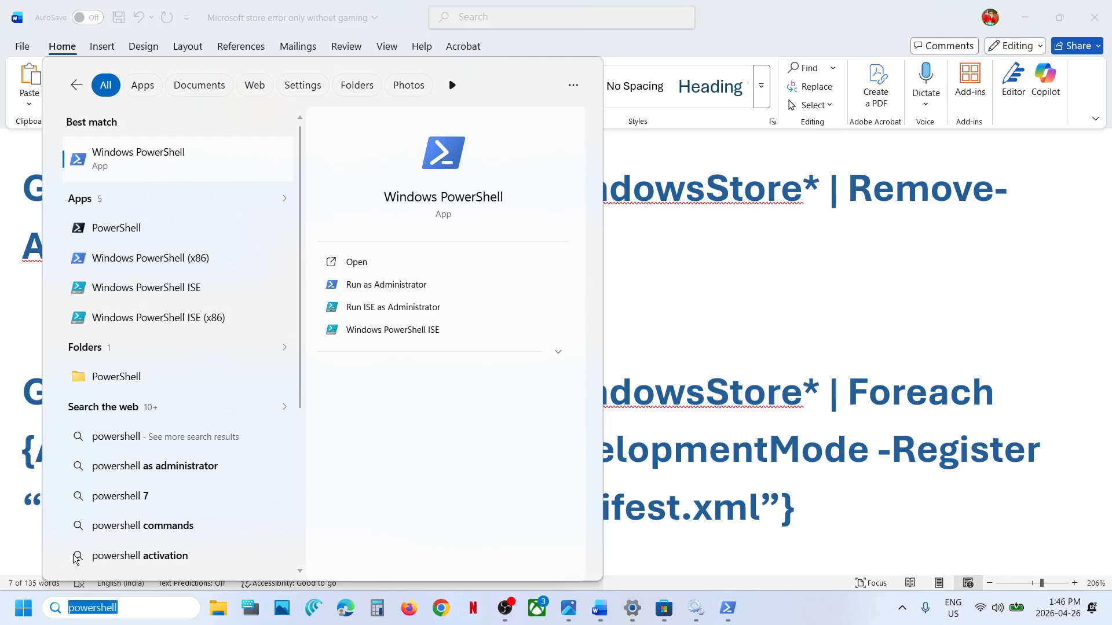
right_click(177, 155)
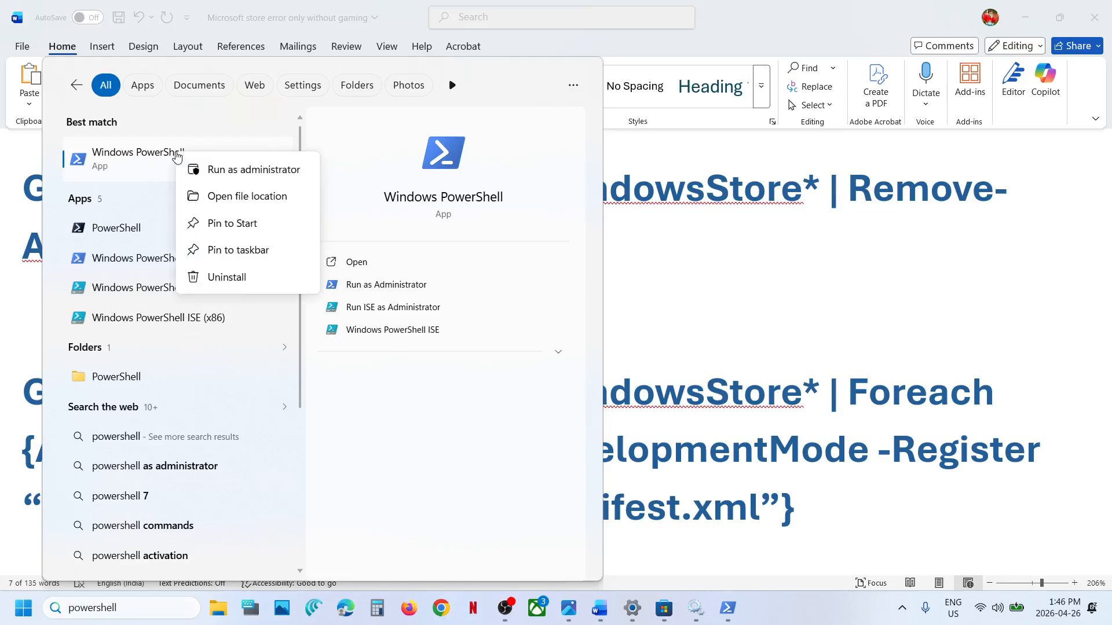
left_click(251, 170)
left_click(456, 421)
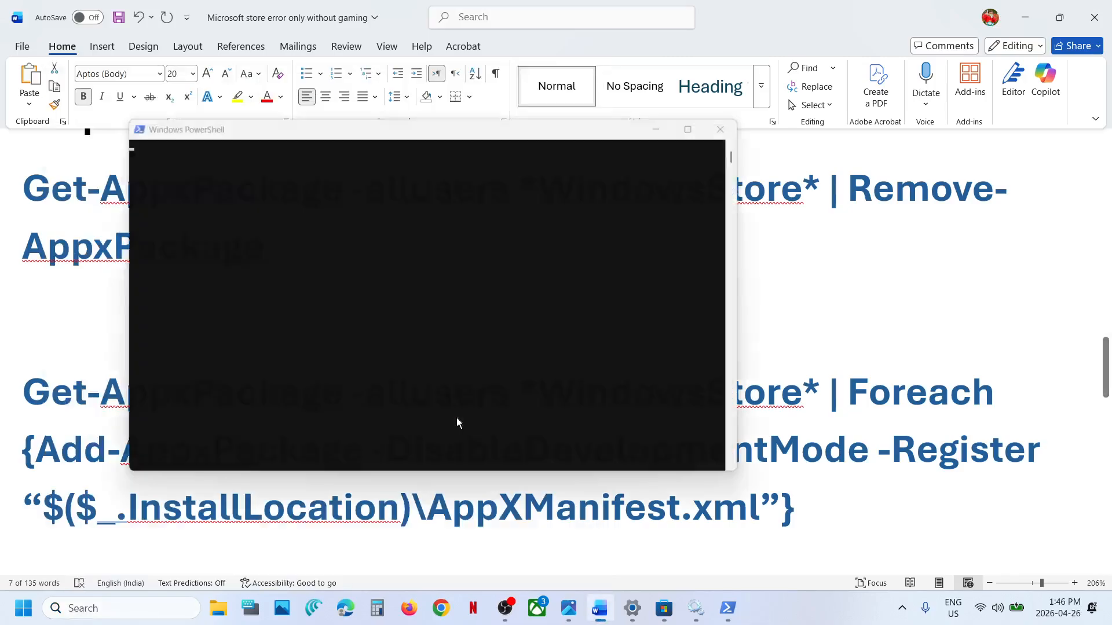
Step: Copy the Step 8 command Get-AppxPackage -allusers *WindowsStore* | Remove-AppxPackage from the Word notes and run it in the administrator PowerShell window
triple_click(92, 201)
key("ctrl+c")
left_click(319, 225)
right_click(319, 224)
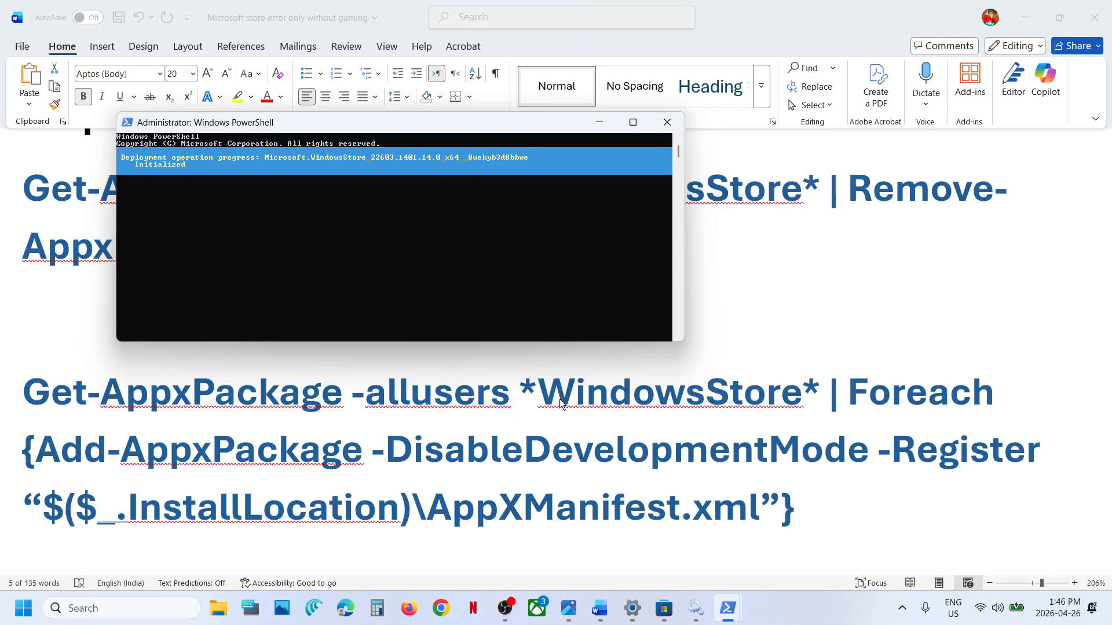
Step: Copy the second Step 8 command, Get-AppxPackage -allusers *WindowsStore* | Foreach {Add-AppxPackage -DisableDevelopmentMode -Register “$($_.InstallLocation)\AppXManifest.xml”}, and run it in the administrator PowerShell window
triple_click(538, 397)
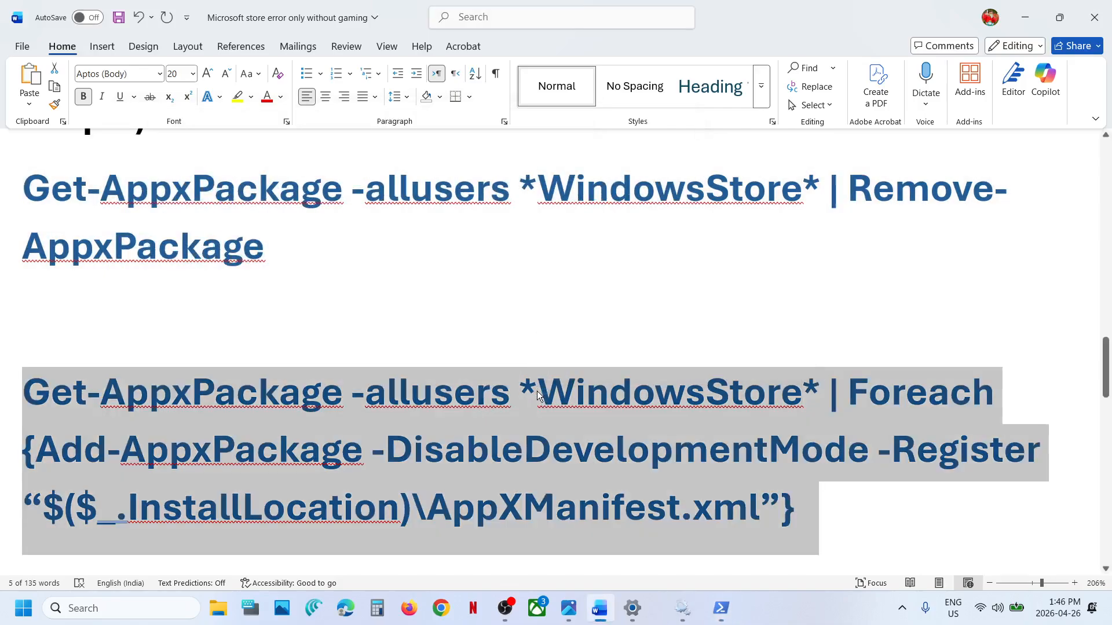
key("ctrl+c")
key("alt+Tab")
left_click(346, 224)
right_click(346, 224)
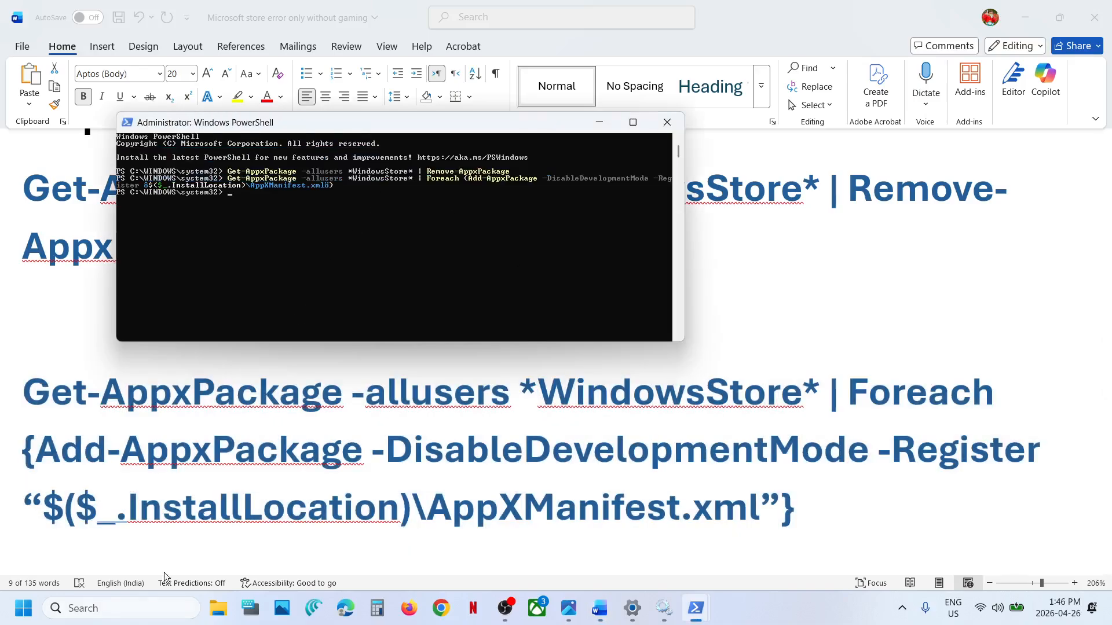
Step: Search Windows for "store", open the reinstalled Microsoft Store, and maximize its window
left_click(124, 609)
type("store")
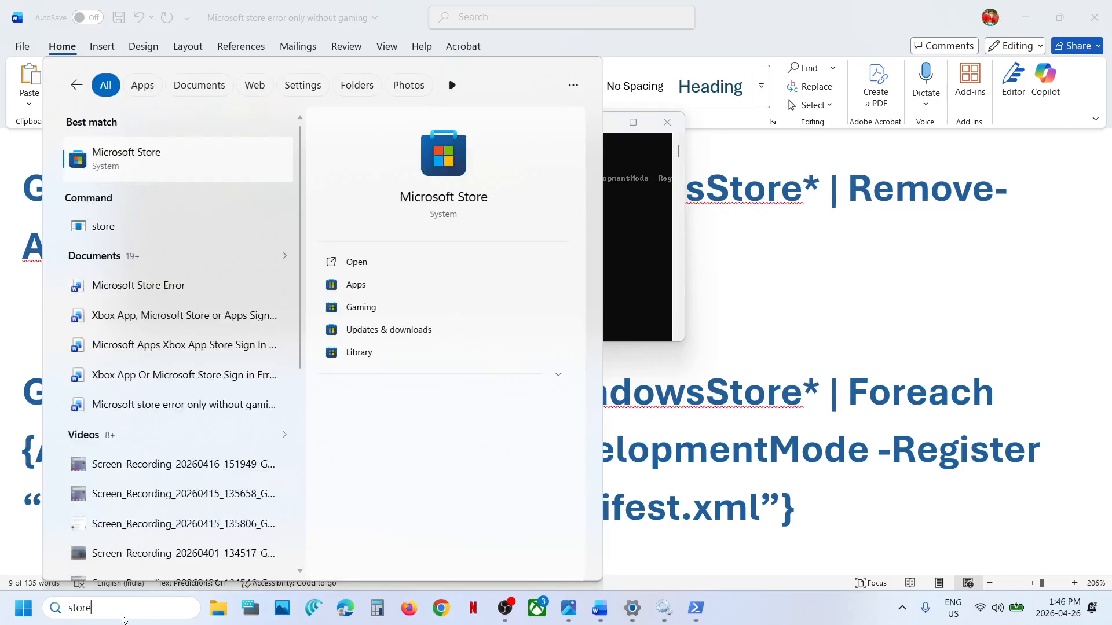
key("Return")
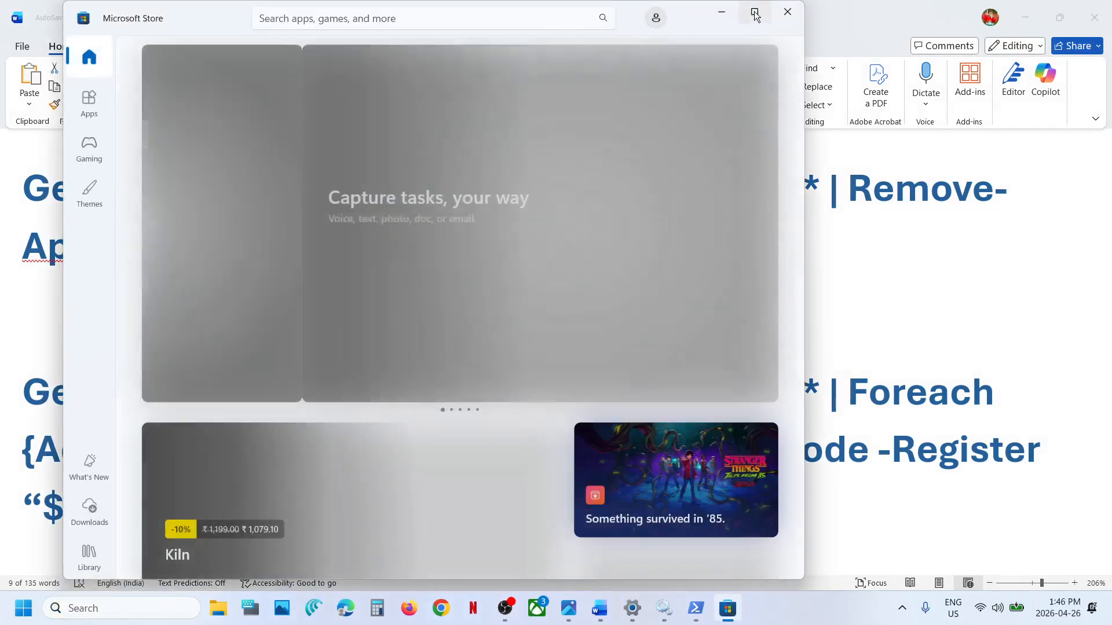
left_click(756, 15)
Step: Search the Store for "hp smart" and open the HP Smart app page
left_click(396, 18)
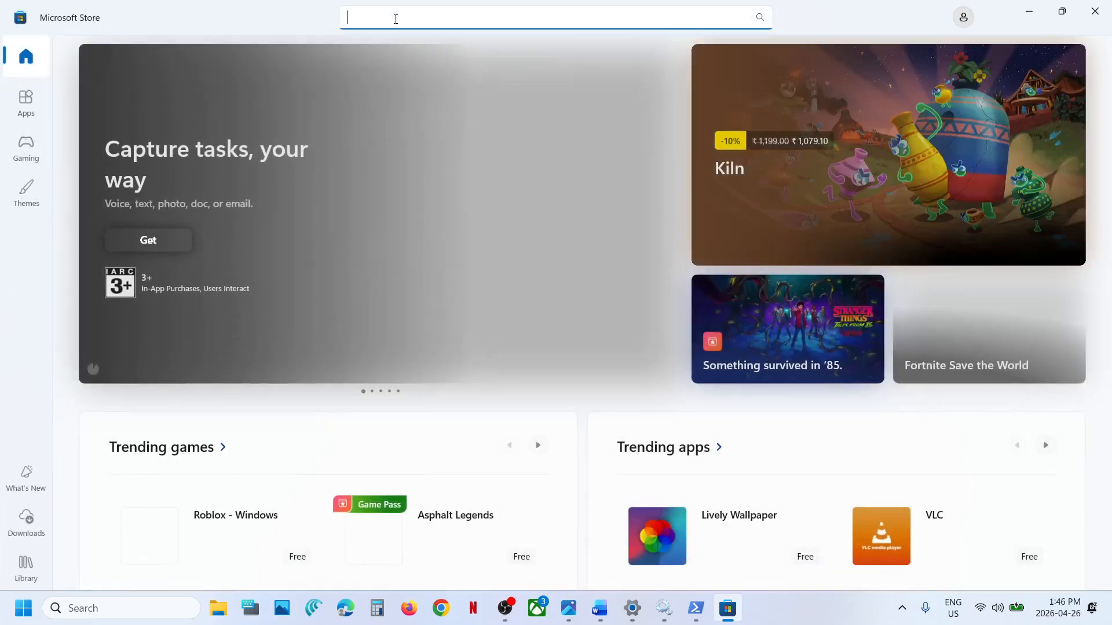
type("hp smart")
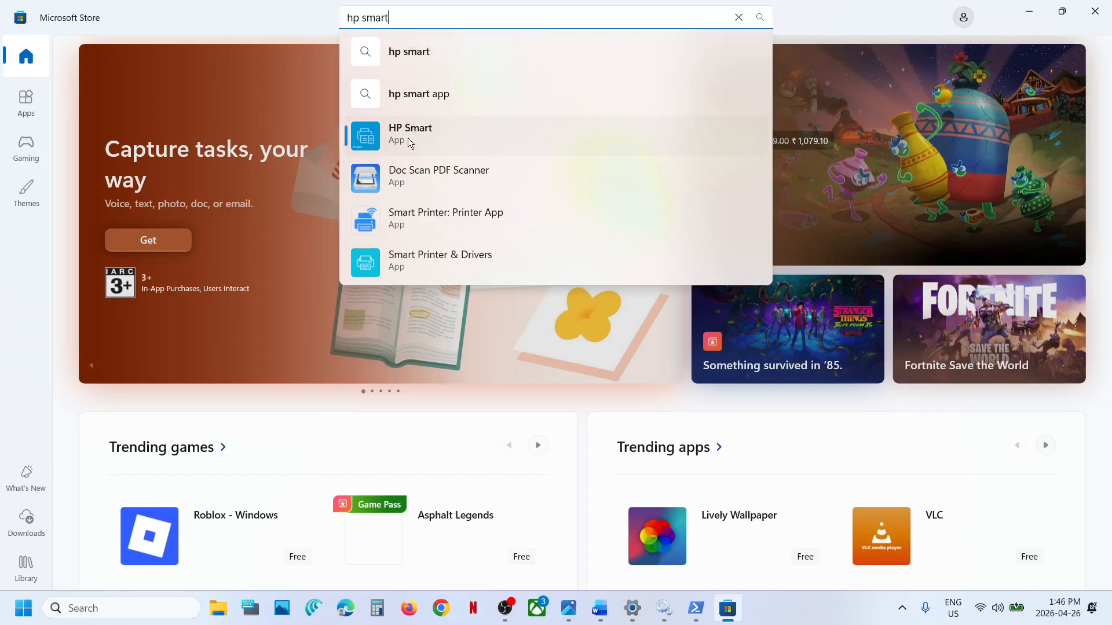
left_click(407, 138)
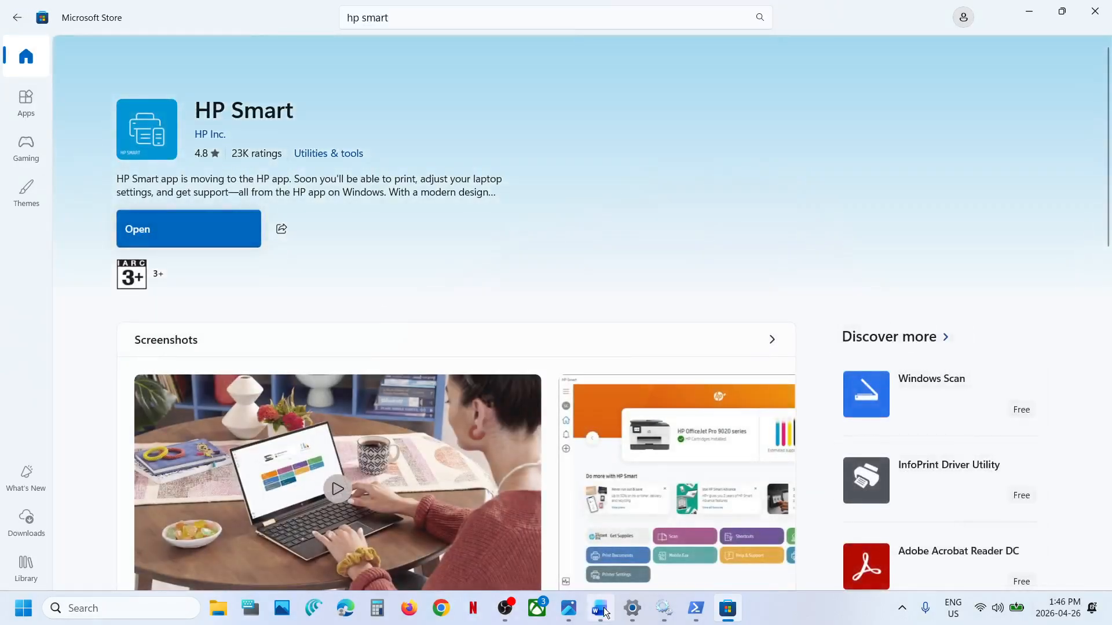
Step: Show Step 9 in the Word notes, and search Windows for "cmd" to run Command Prompt as administrator, approving the elevation request
left_click(600, 609)
scroll(333, 363, "down", 5)
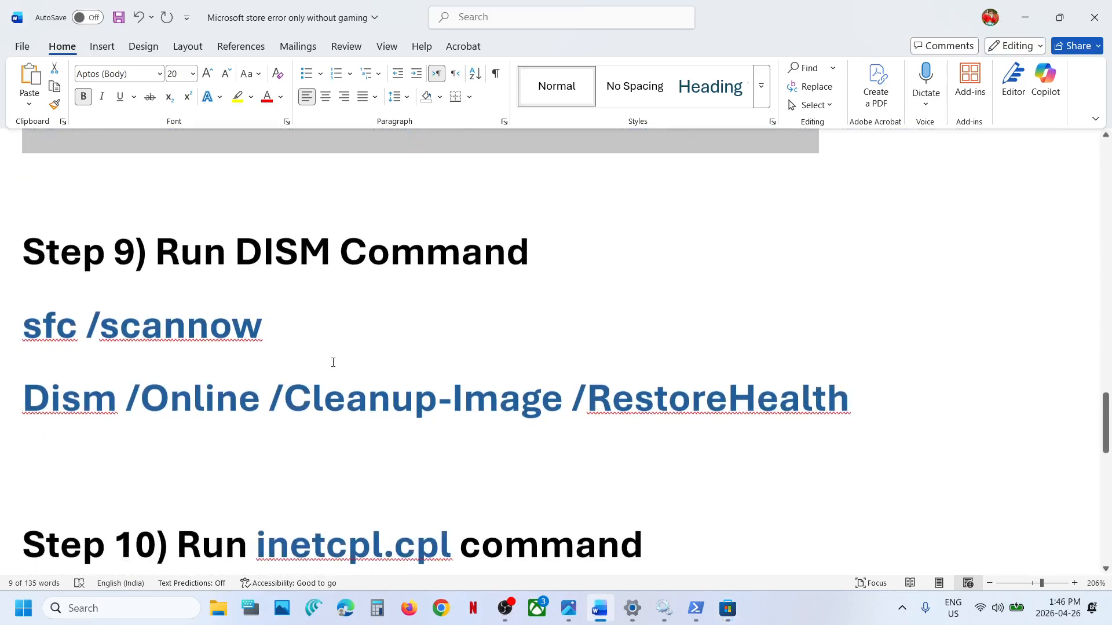
left_click(124, 614)
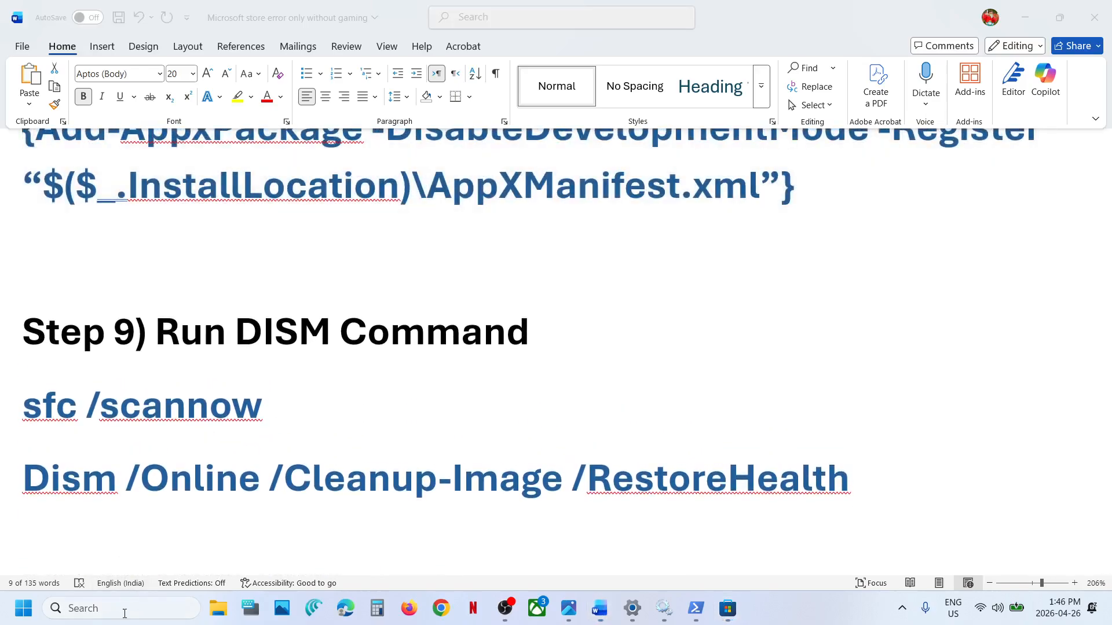
type("cmd")
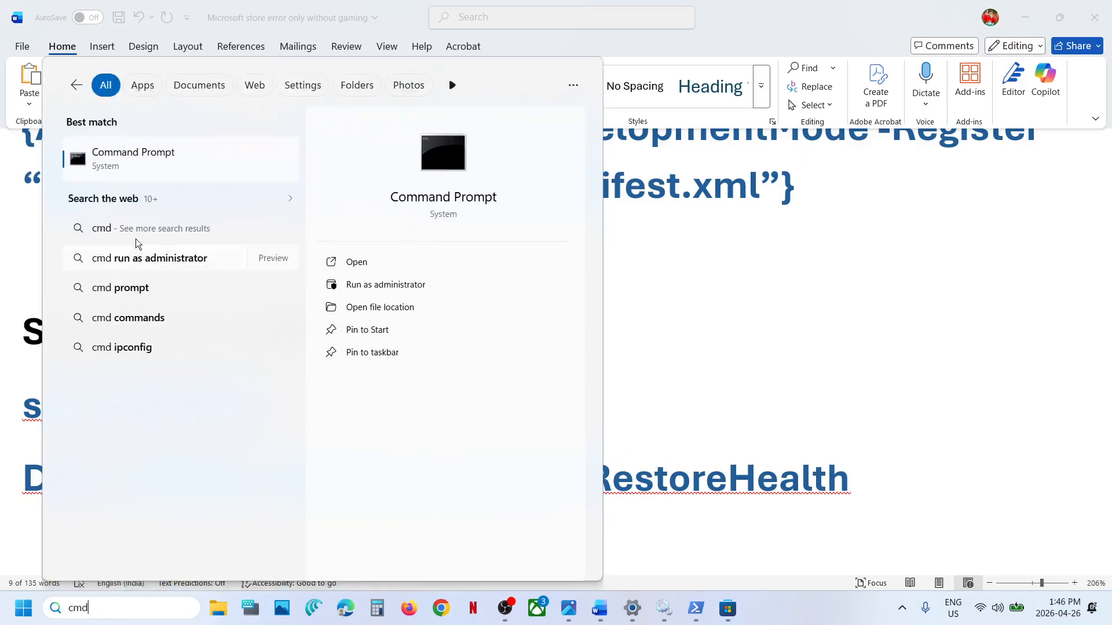
right_click(142, 166)
left_click(218, 178)
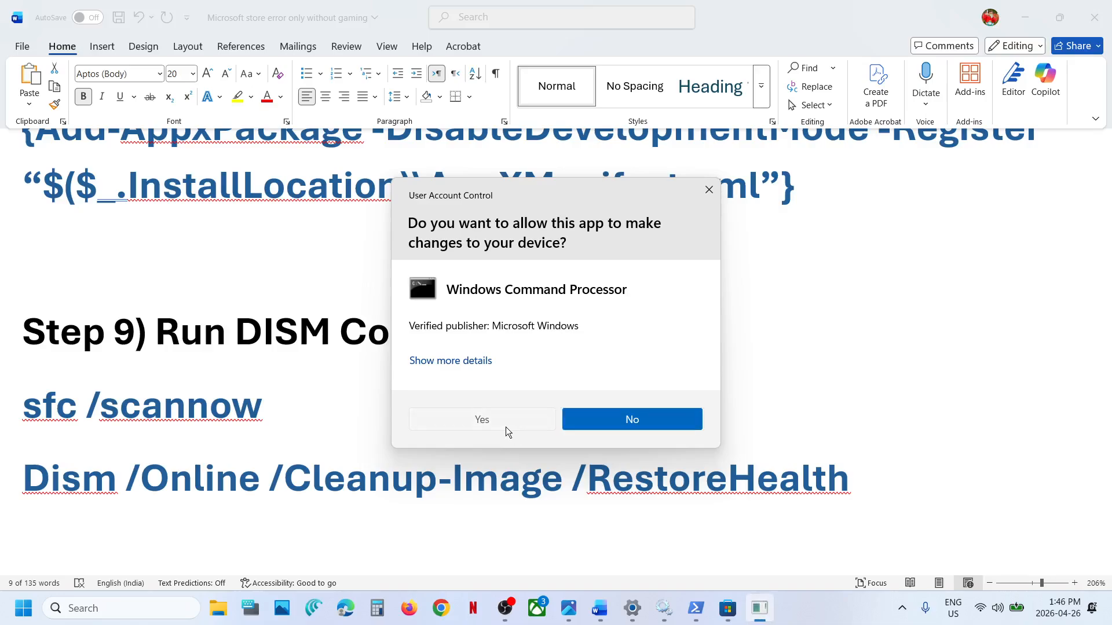
left_click(505, 426)
Step: Copy sfc /scannow from the Word notes and run it in the administrator Command Prompt
triple_click(151, 413)
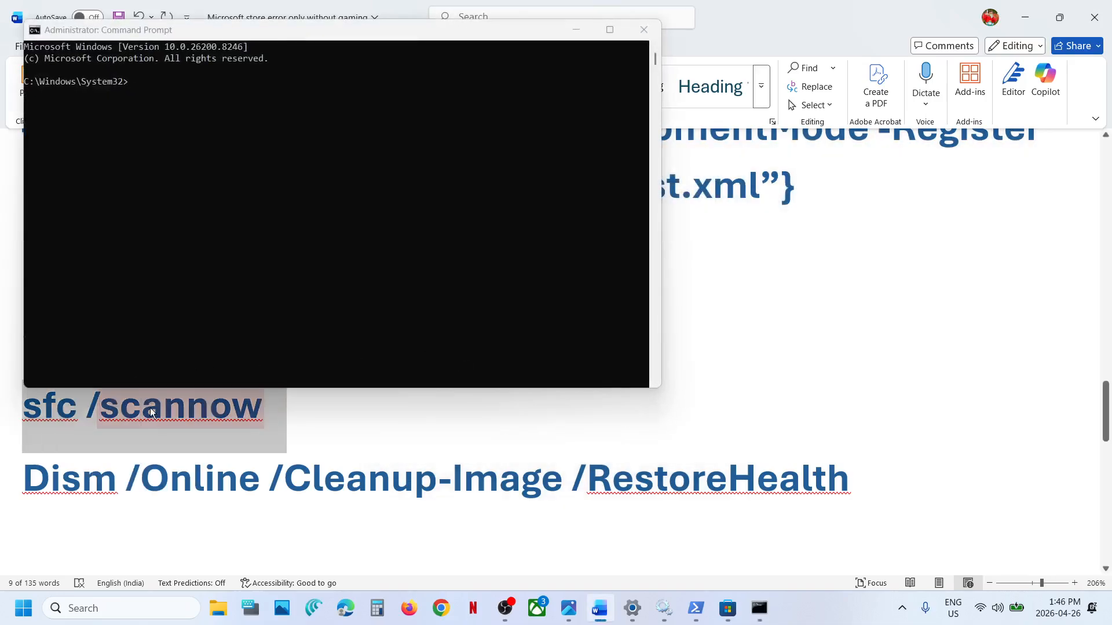
key("ctrl+c")
left_click(399, 156)
right_click(399, 156)
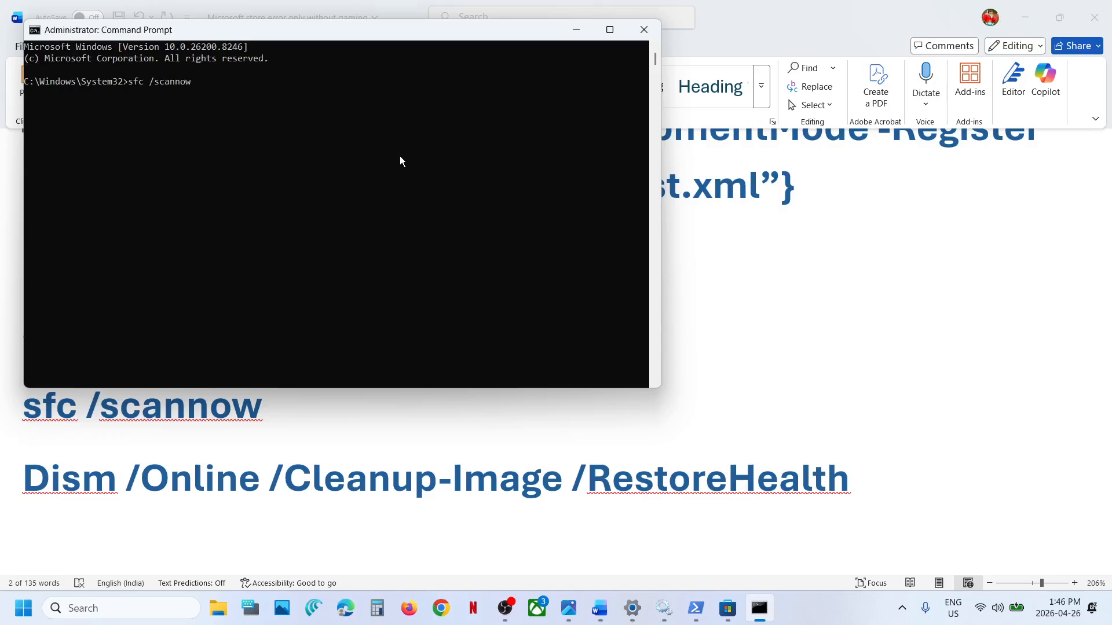
key("Return")
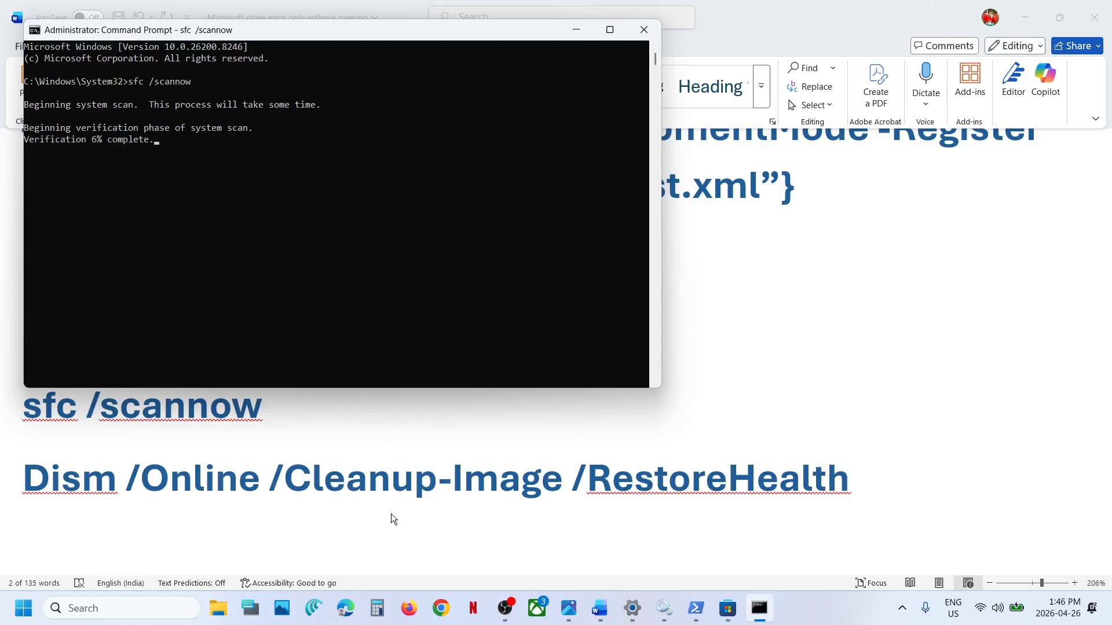
Step: Select the Dism /Online /Cleanup-Image /RestoreHealth line in the Word notes and check the sfc scan's progress in Command Prompt
left_click(388, 480)
triple_click(388, 480)
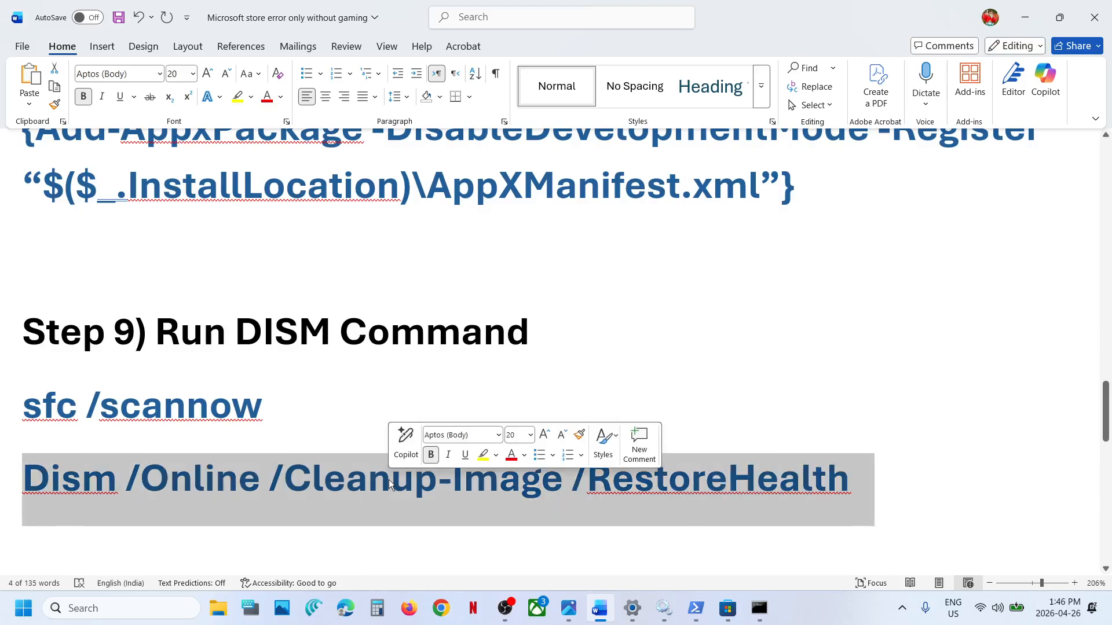
key("alt+Tab")
key("alt+Tab")
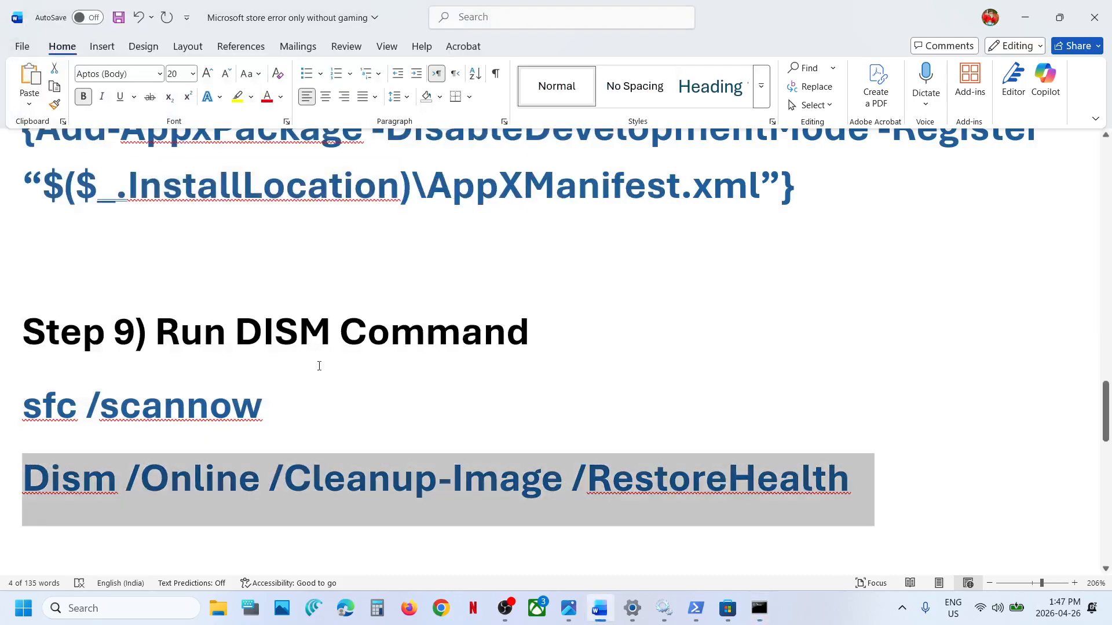
key("alt+Tab")
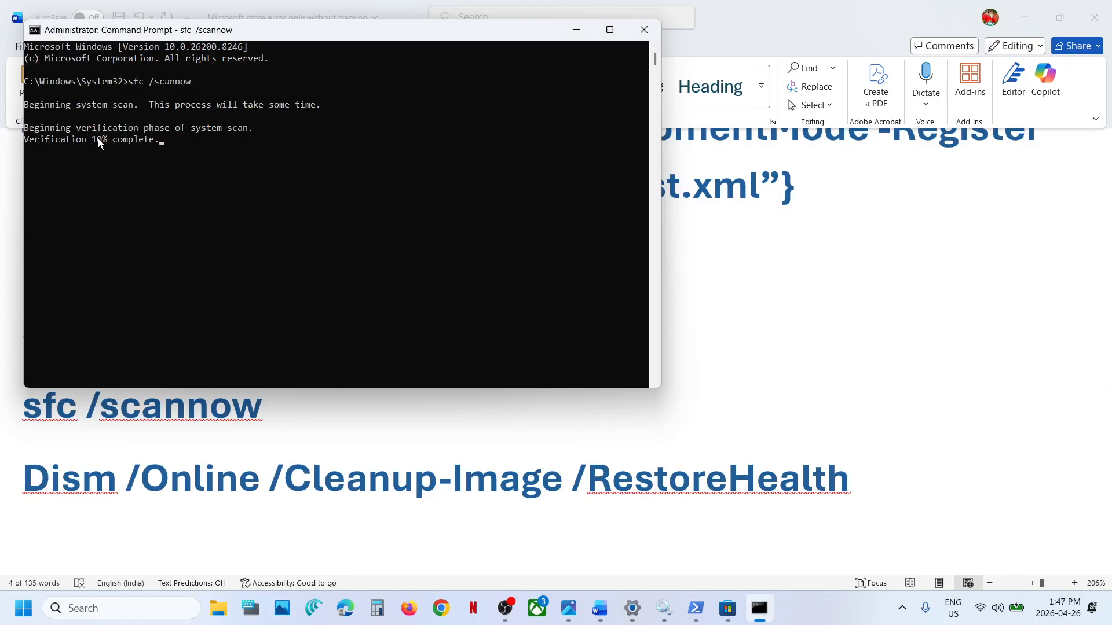
left_click(230, 374)
key("alt+Tab")
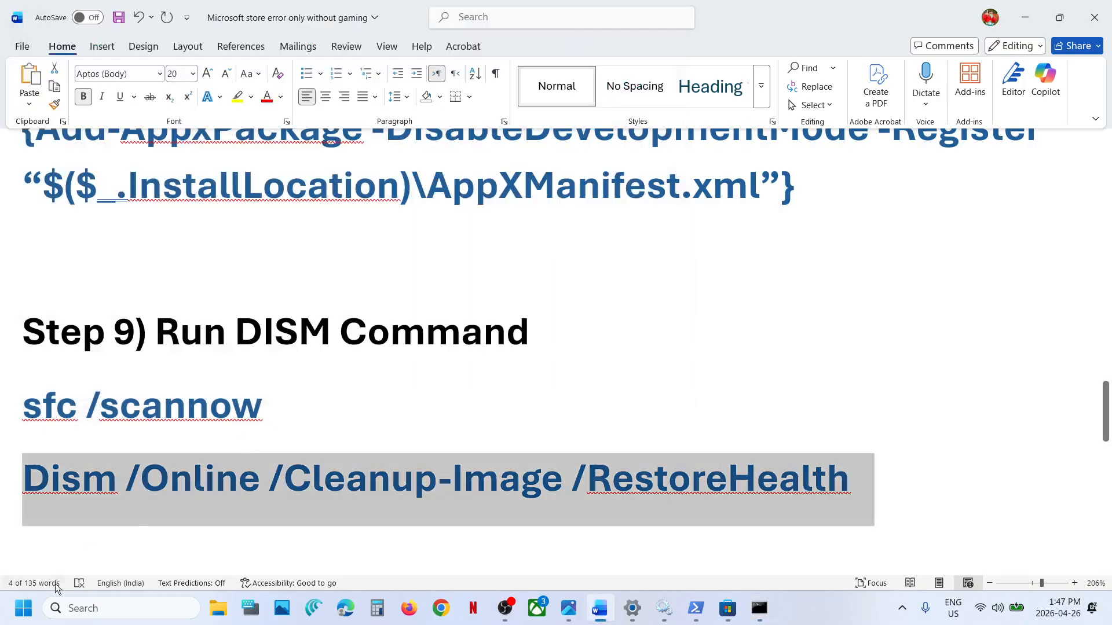
Step: Bring up the Windows power options containing Restart and dismiss them without restarting the computer
left_click(23, 608)
left_click(430, 563)
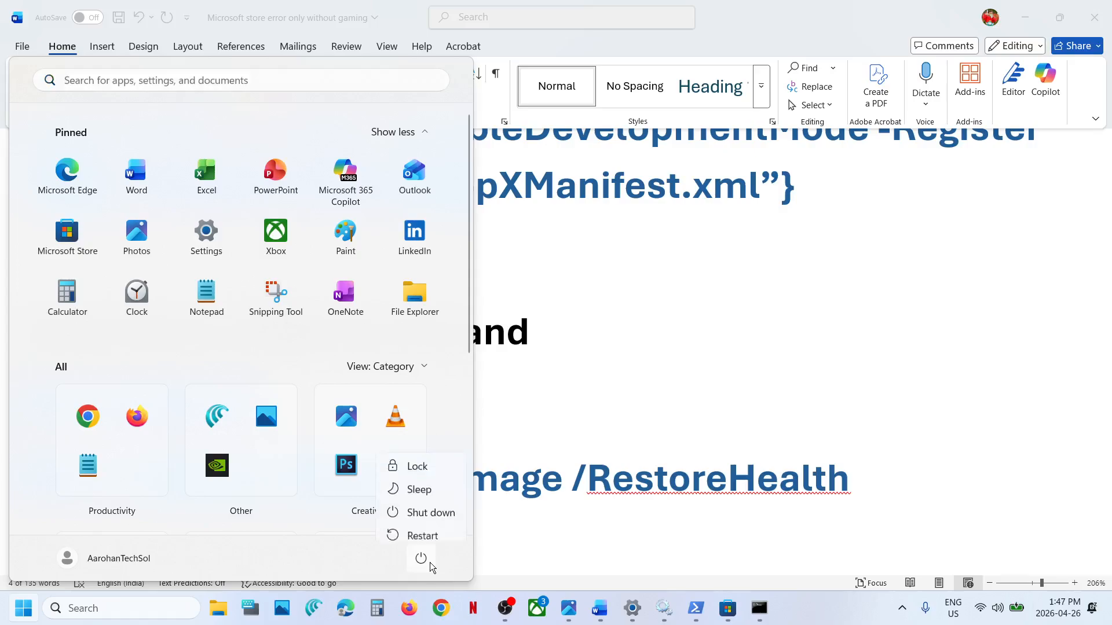
left_click(539, 424)
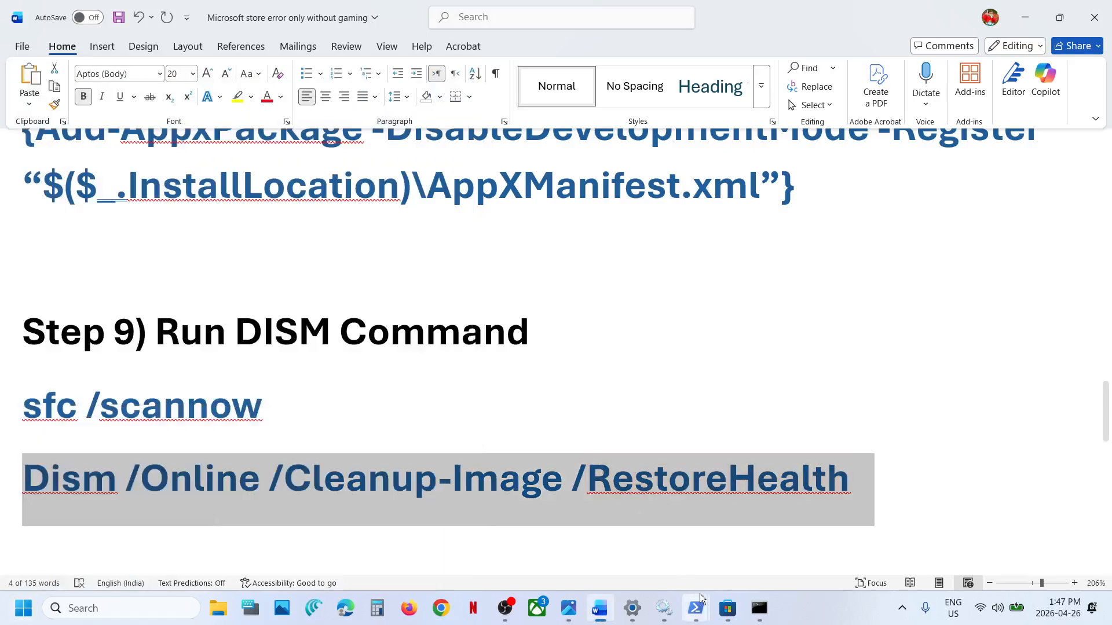
Step: Check the Microsoft Store window and return to the Word notes to show Step 10
left_click(730, 612)
left_click(729, 609)
scroll(267, 470, "down", 3)
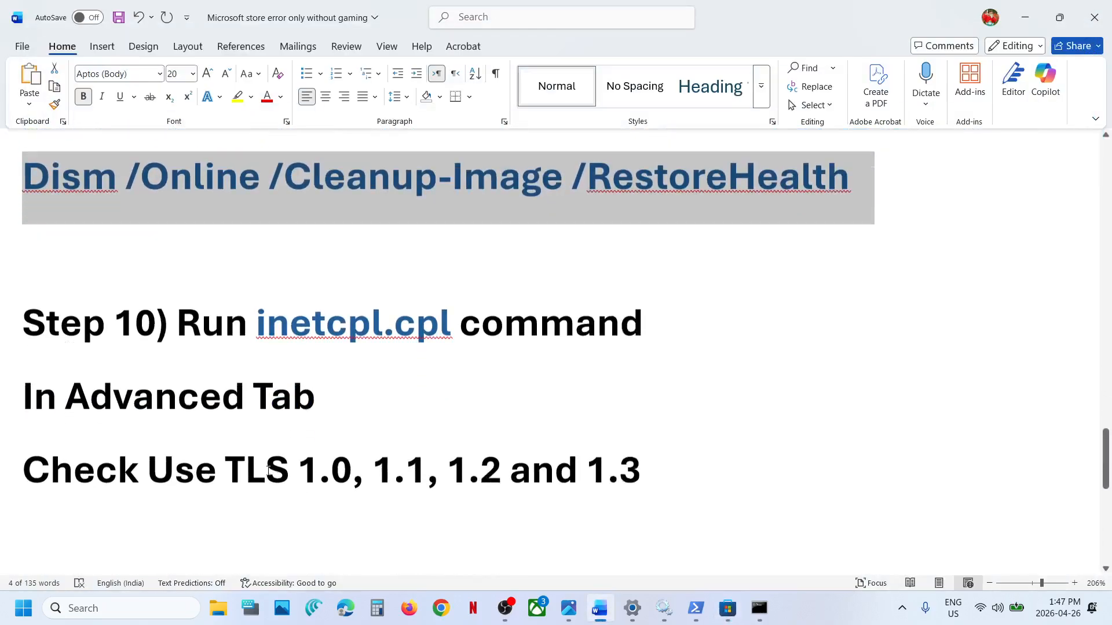
scroll(268, 470, "down", 1)
scroll(268, 470, "up", 1)
Step: Copy inetcpl.cpl from Step 10 of the Word notes and open that Control Panel item through Windows search
left_click_drag(453, 285, 251, 293)
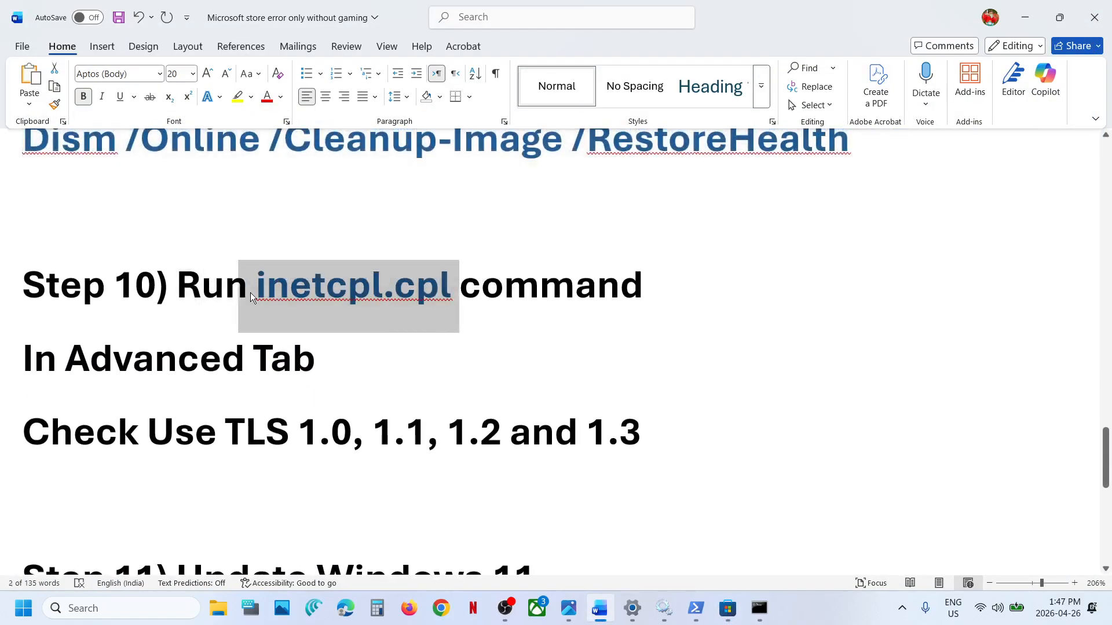
left_click(164, 609)
key("ctrl+v")
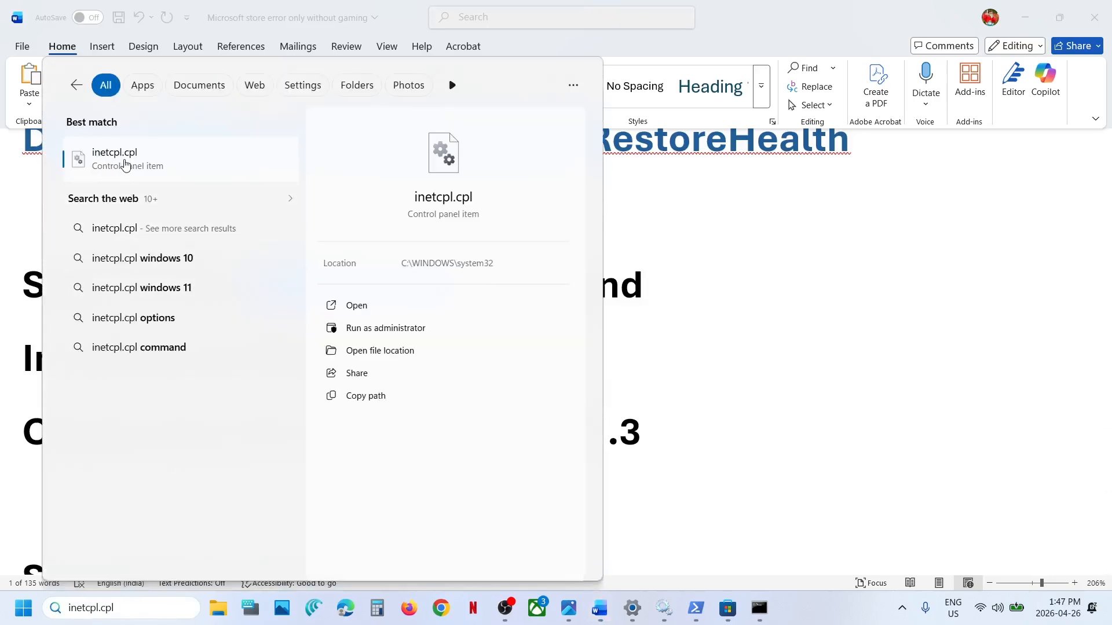
left_click(125, 165)
Step: Make sure Use TLS 1.0, 1.1, 1.2 and 1.3 are checked in the advanced Internet Properties and accept the dialog
left_click(271, 67)
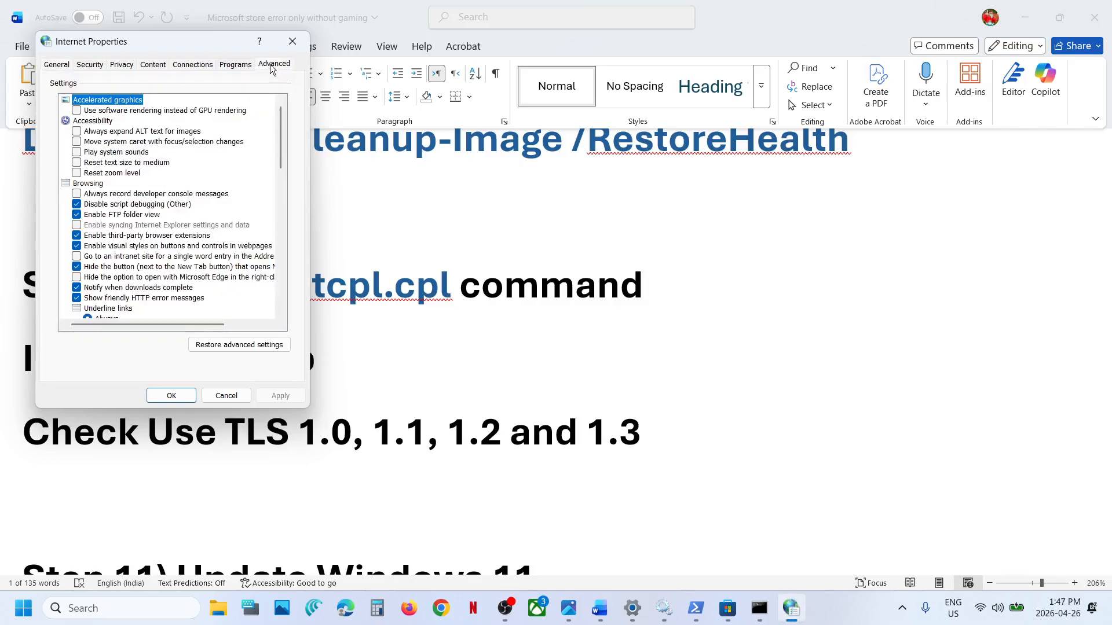
scroll(187, 166, "down", 15)
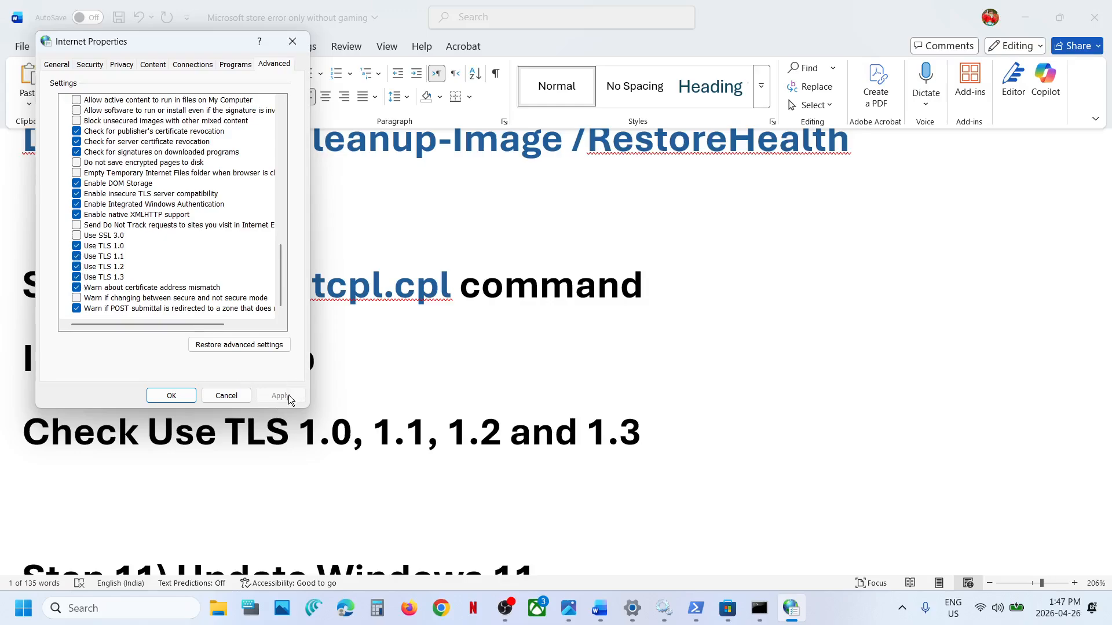
left_click(168, 395)
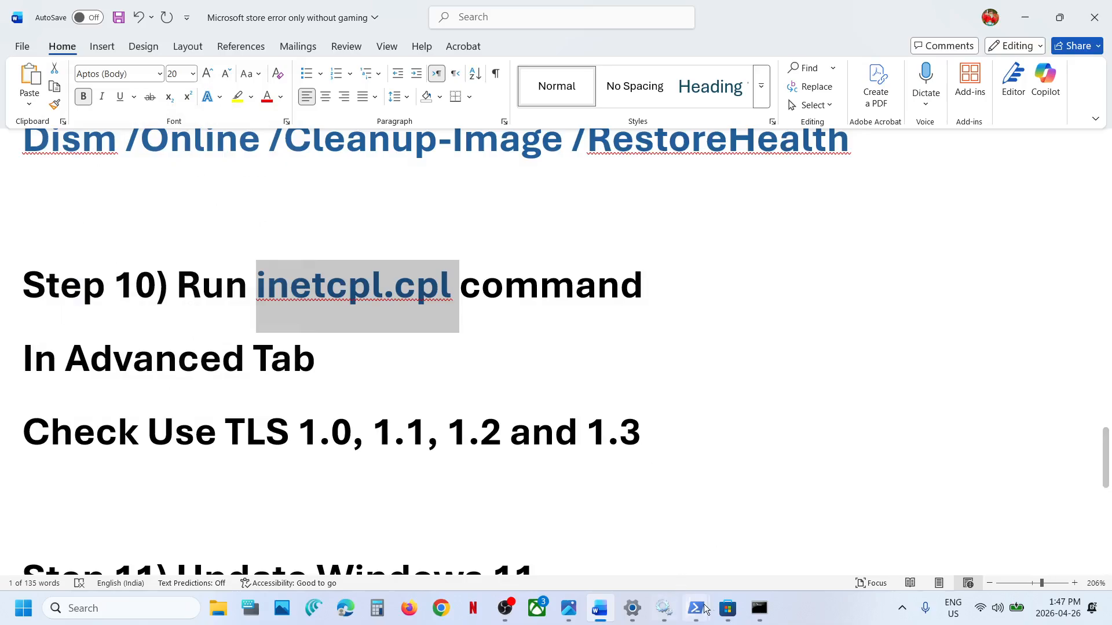
Step: Check the HP Smart page in Microsoft Store and show Step 11 in the Word notes
left_click(726, 619)
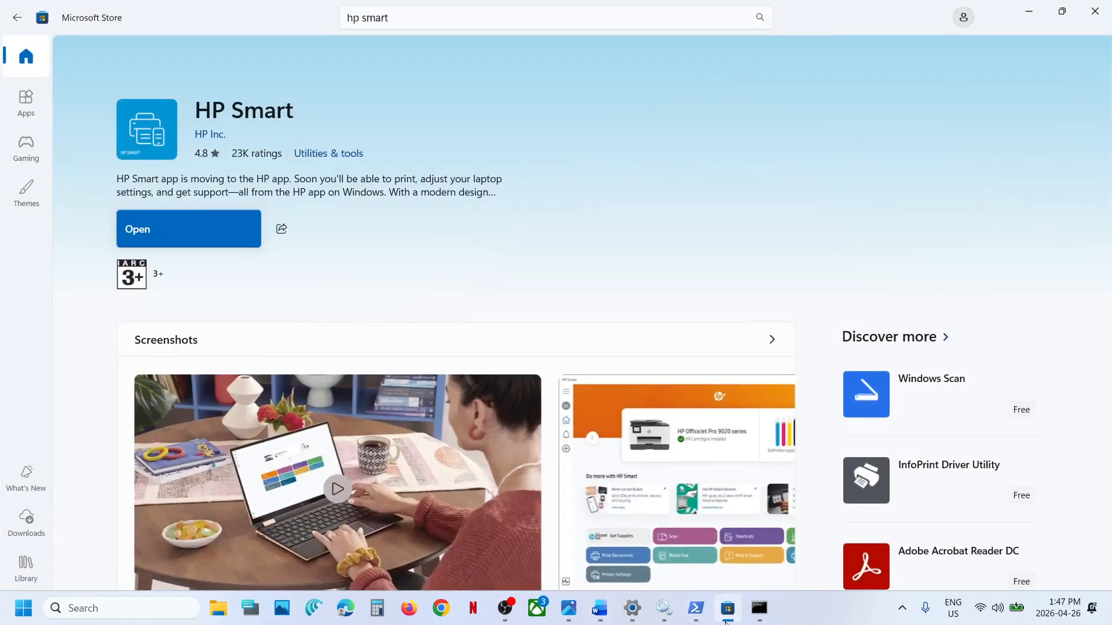
left_click(726, 620)
scroll(179, 416, "down", 3)
scroll(180, 413, "up", 1)
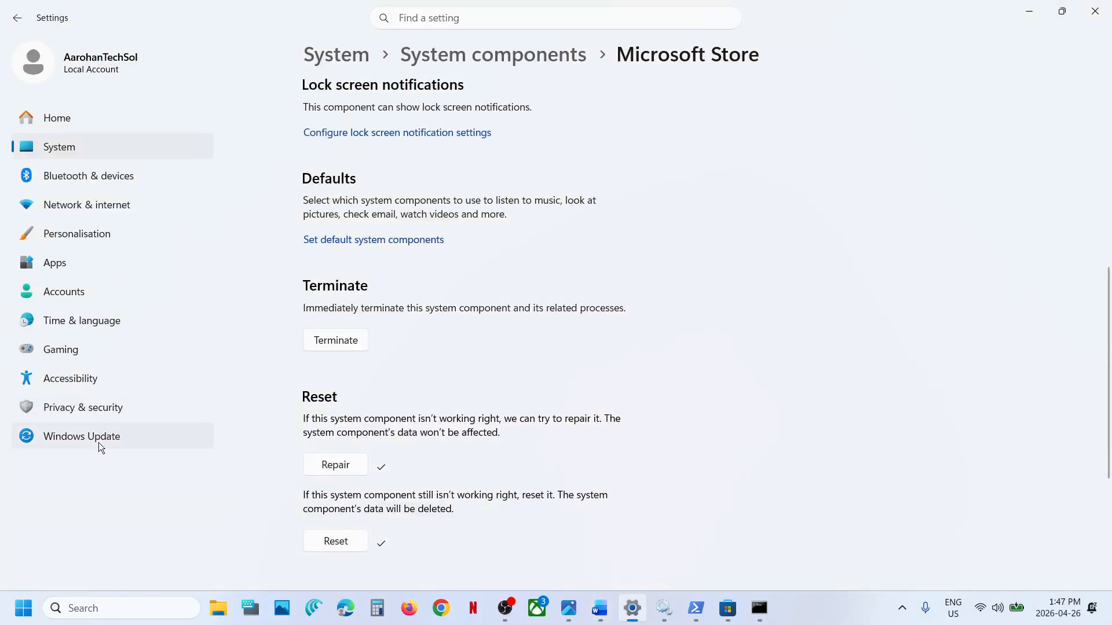
Step: Check for Windows 11 updates on the Windows Update page in Settings
left_click(95, 438)
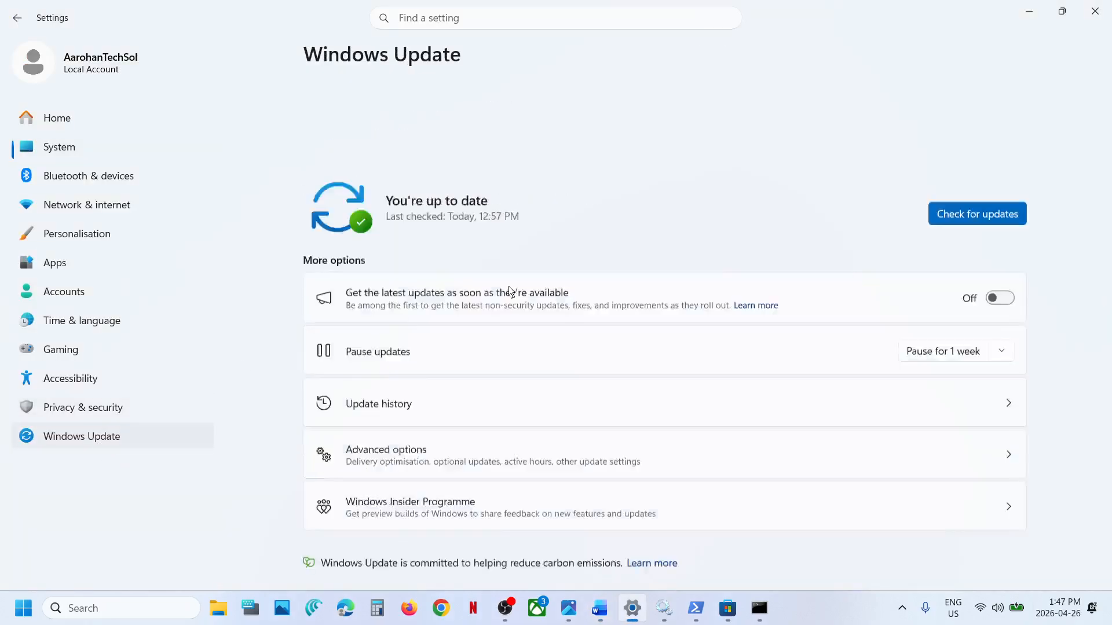
left_click(994, 120)
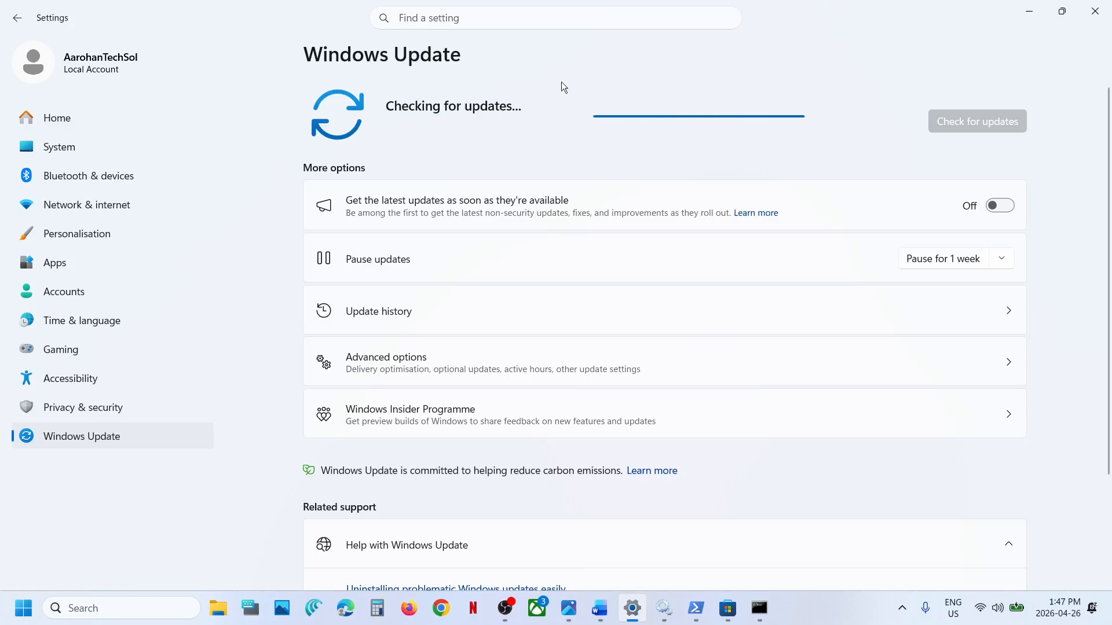
Step: Show the Restart power option without restarting the computer, and return to the Windows Update page
left_click(15, 617)
left_click(421, 557)
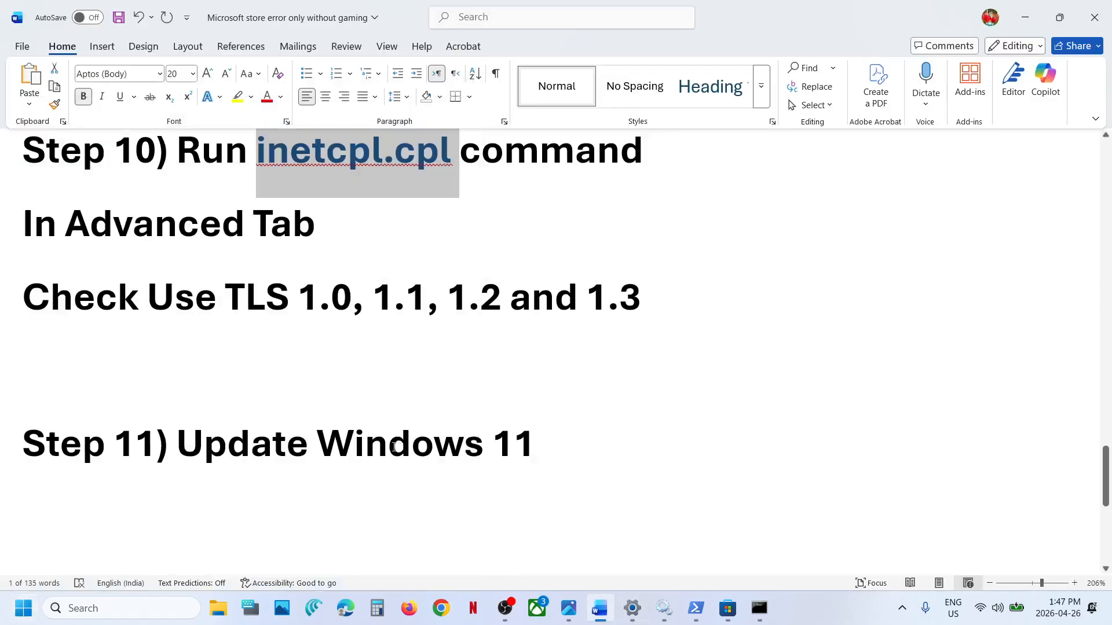
scroll(394, 447, "down", 3)
scroll(394, 447, "down", 2)
scroll(393, 447, "up", 1)
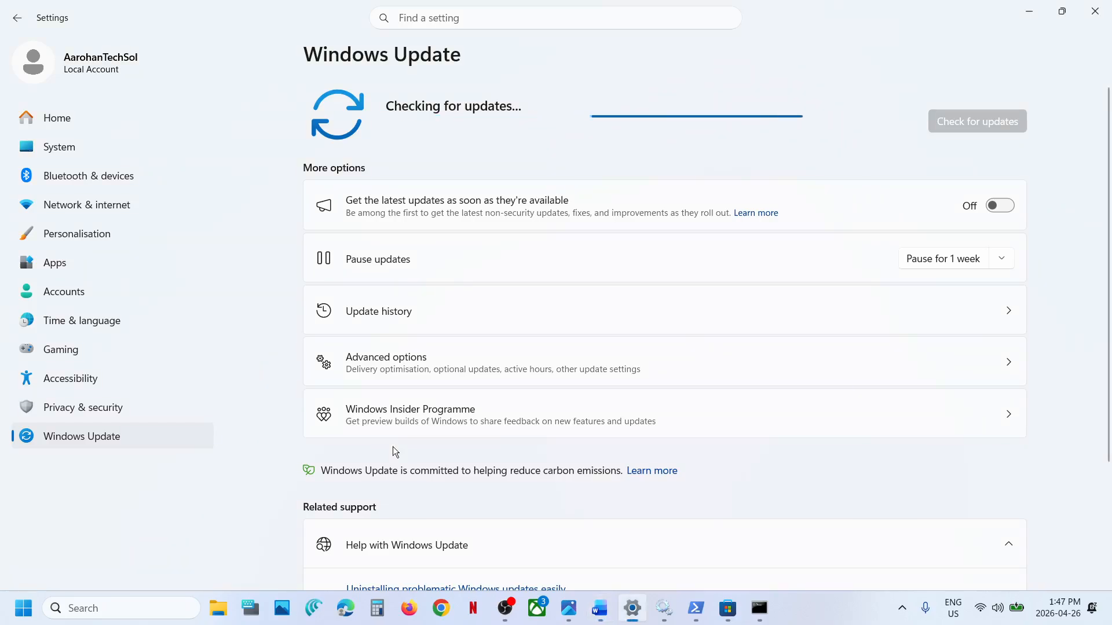
Step: Open the Recovery page from Windows Update's advanced options to show Fix problems using Windows Update
left_click(413, 374)
scroll(415, 427, "down", 3)
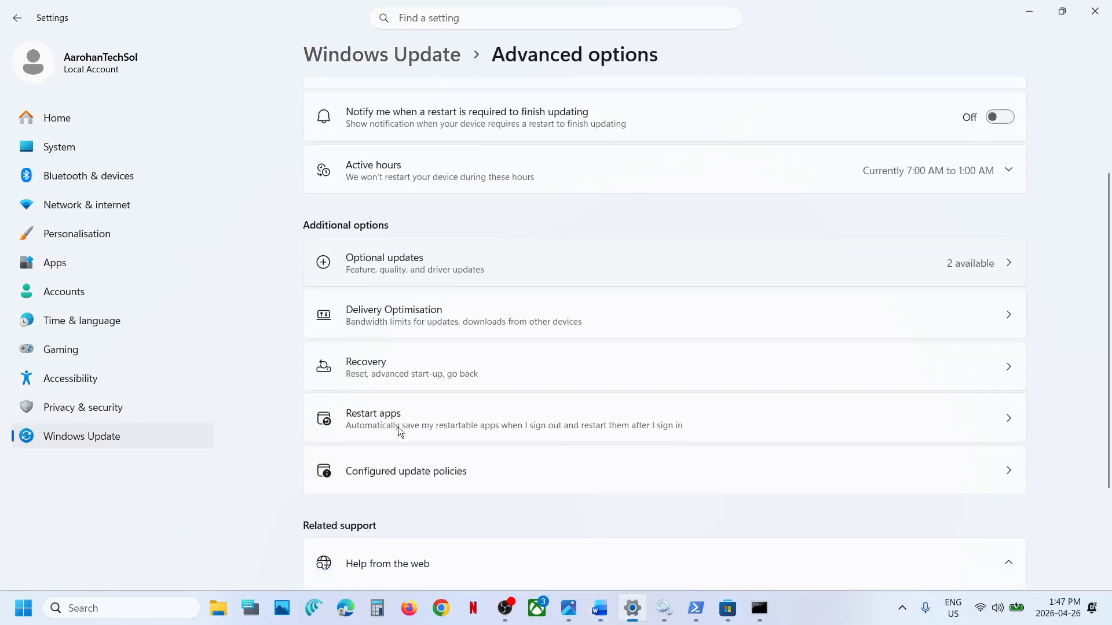
left_click(377, 379)
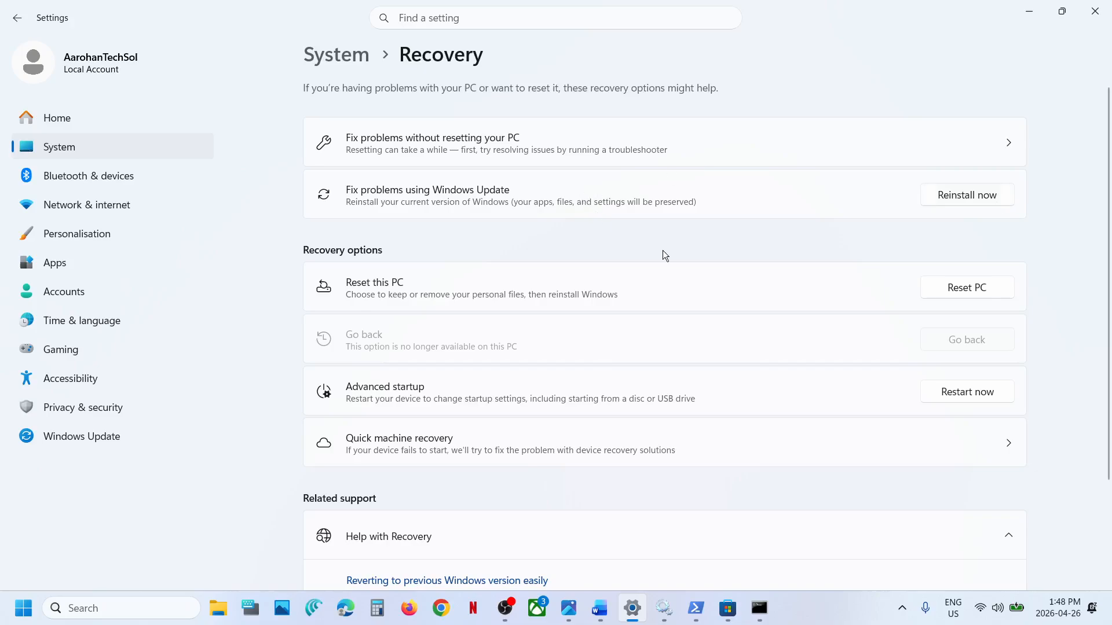
Step: Check Microsoft Store and switch to the Word notes to show Steps 12 and 13
left_click(729, 610)
left_click(600, 608)
scroll(440, 409, "down", 3)
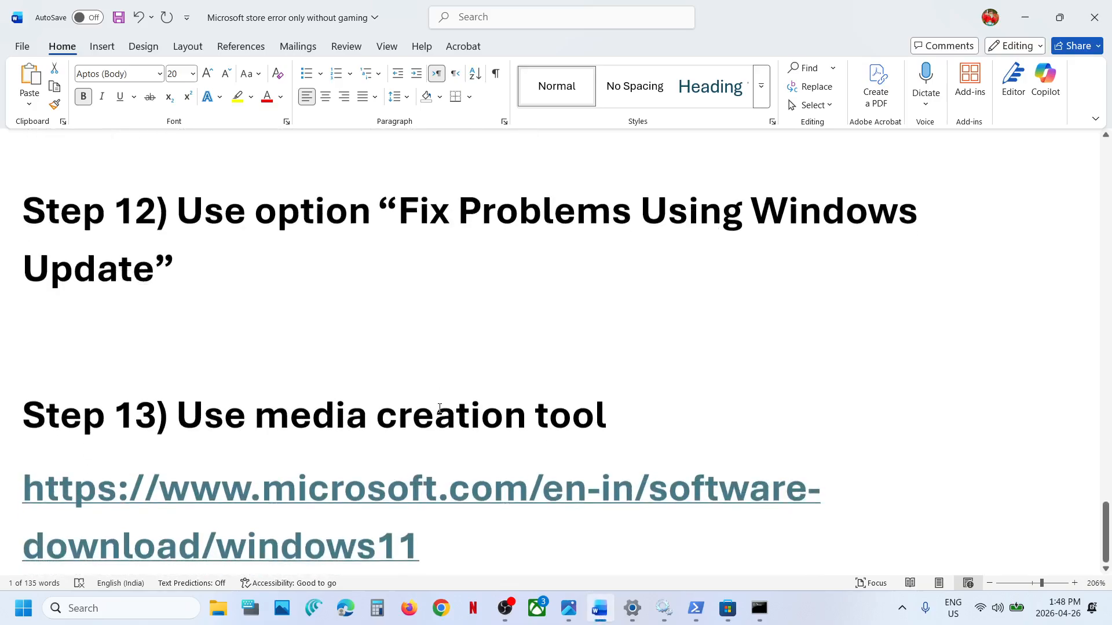
Step: Open the Windows 11 download link from the Word notes in Chrome and download the media creation tool
scroll(440, 409, "down", 1)
left_click(326, 468, "ctrl")
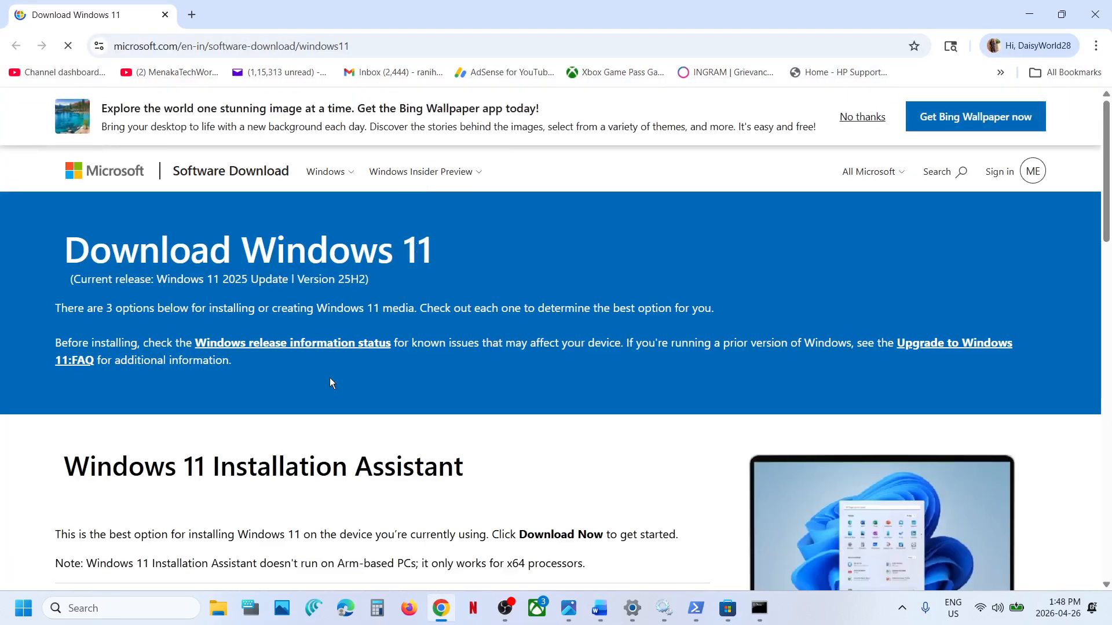
scroll(329, 378, "down", 3)
scroll(329, 378, "down", 6)
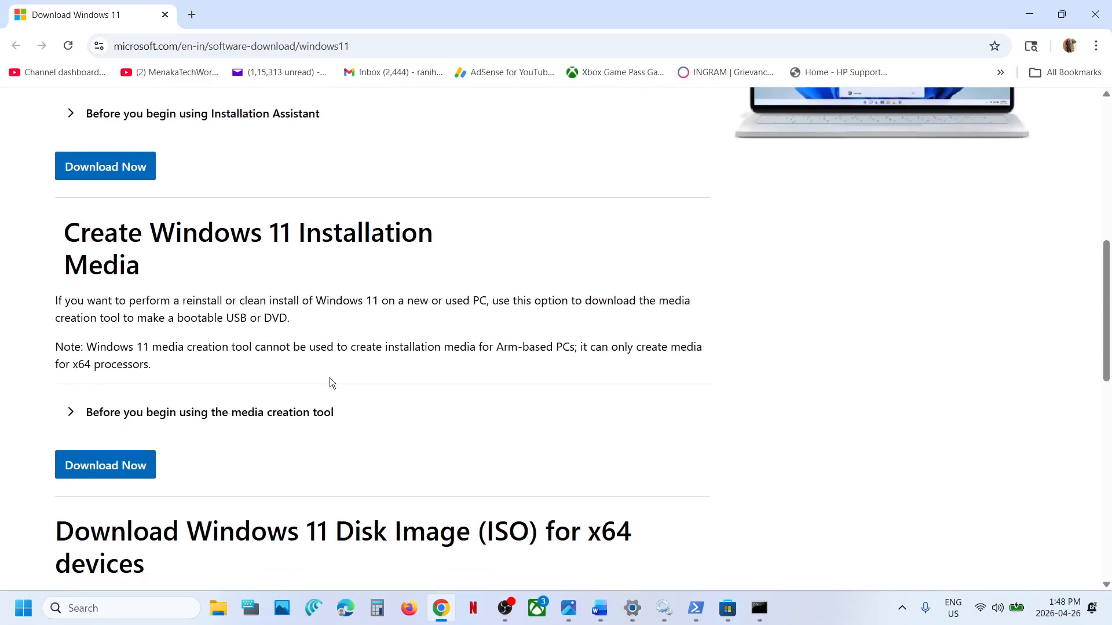
left_click(105, 446)
mouse_move(871, 100)
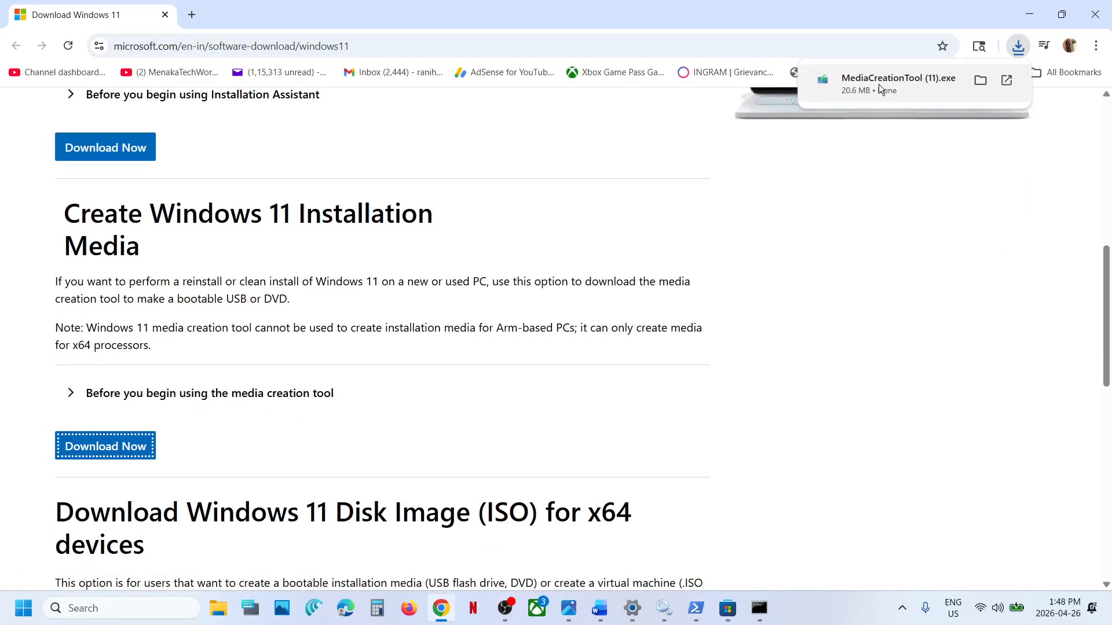
Step: Switch to Photos and go through the Windows 11 setup screenshots from 1.png to 13.png
left_click(569, 608)
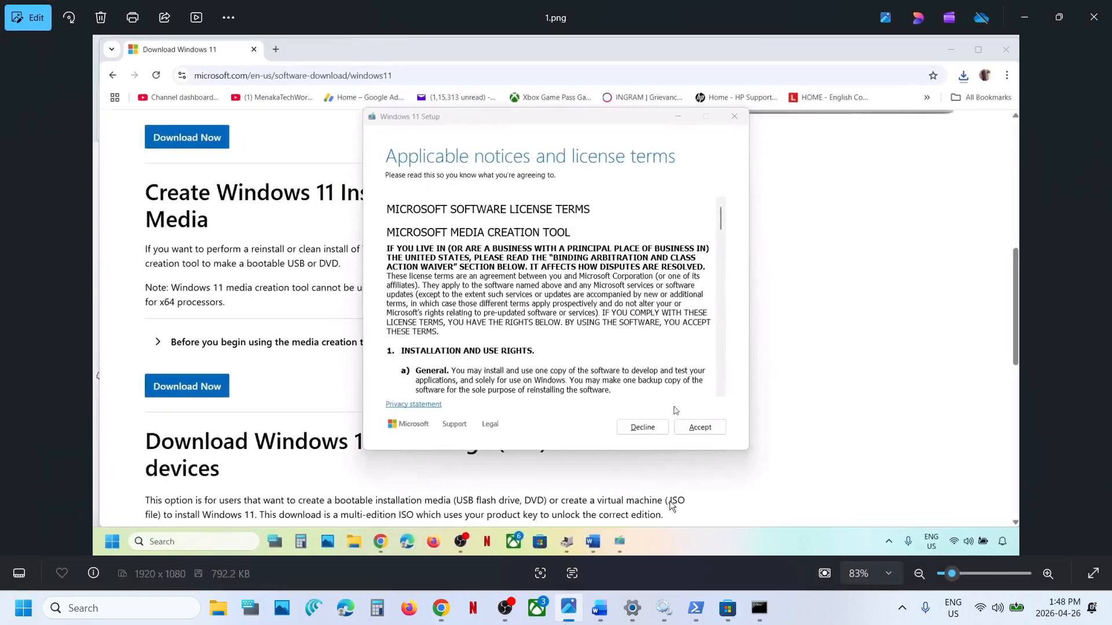
key("Right")
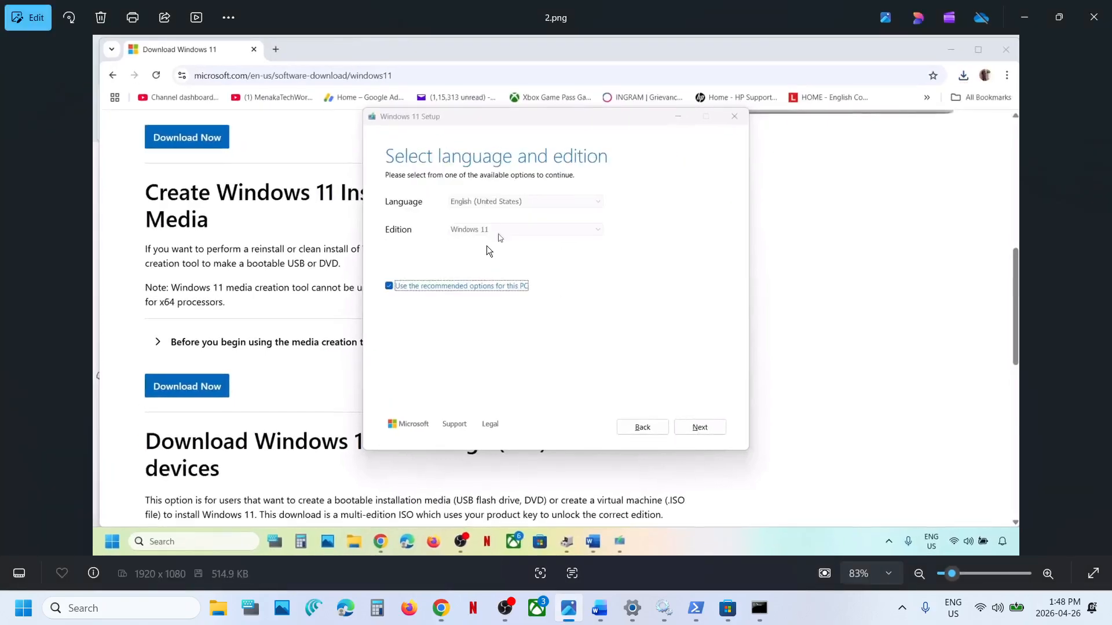
key("Right")
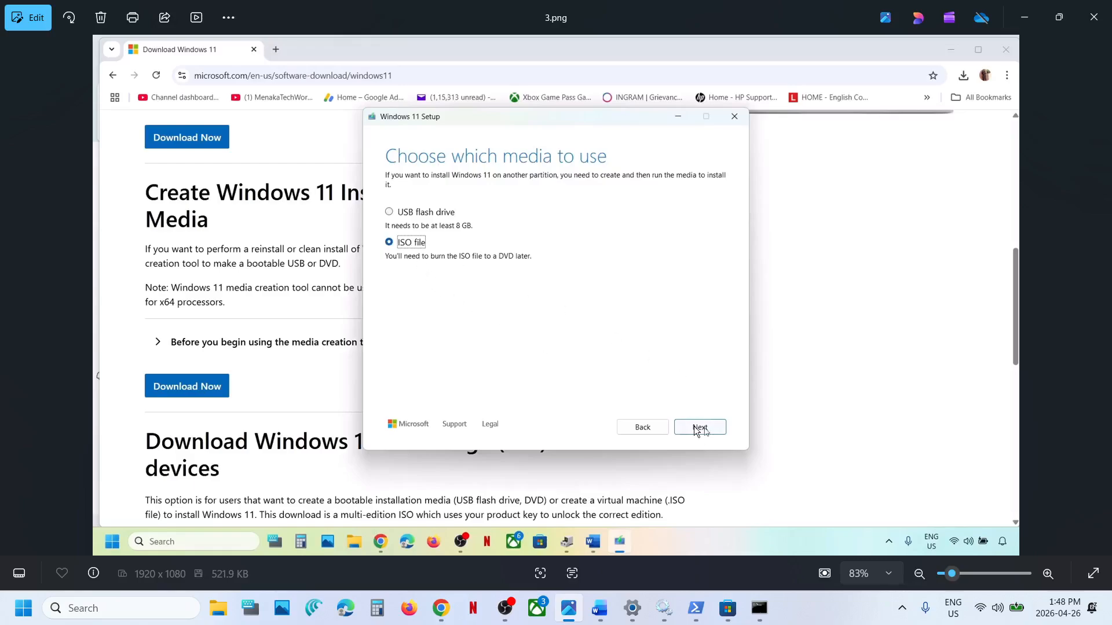
key("Right")
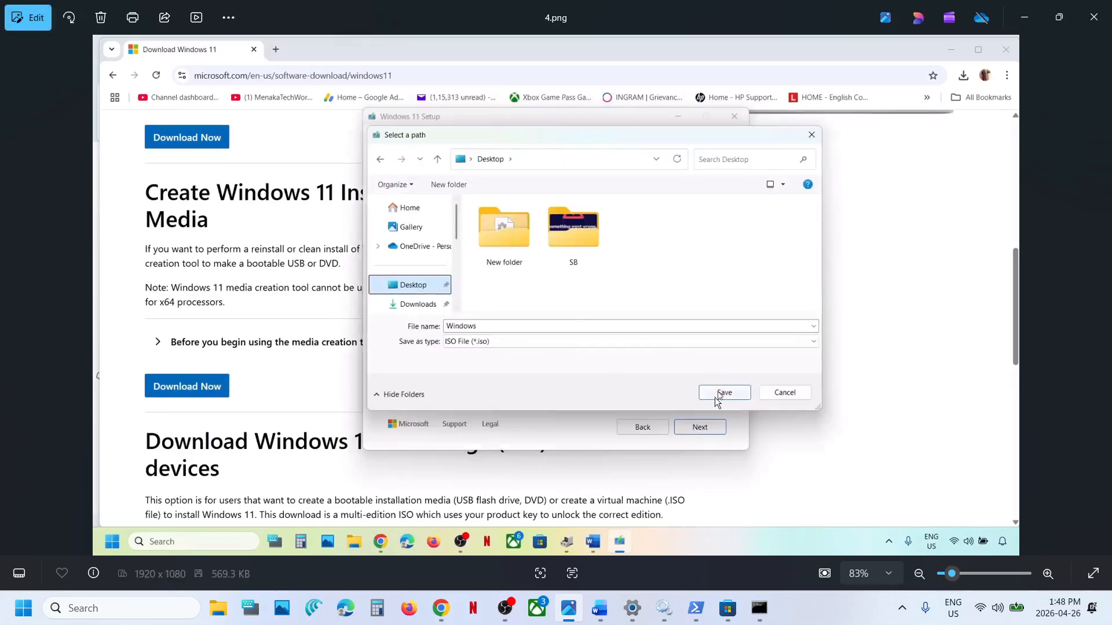
key("Right")
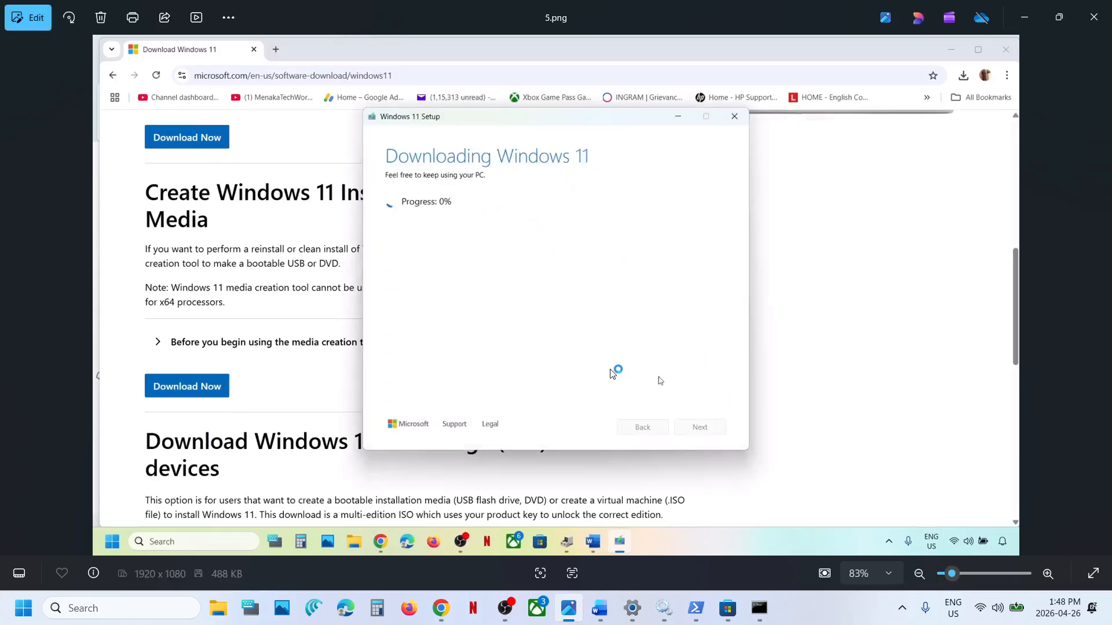
key("Right")
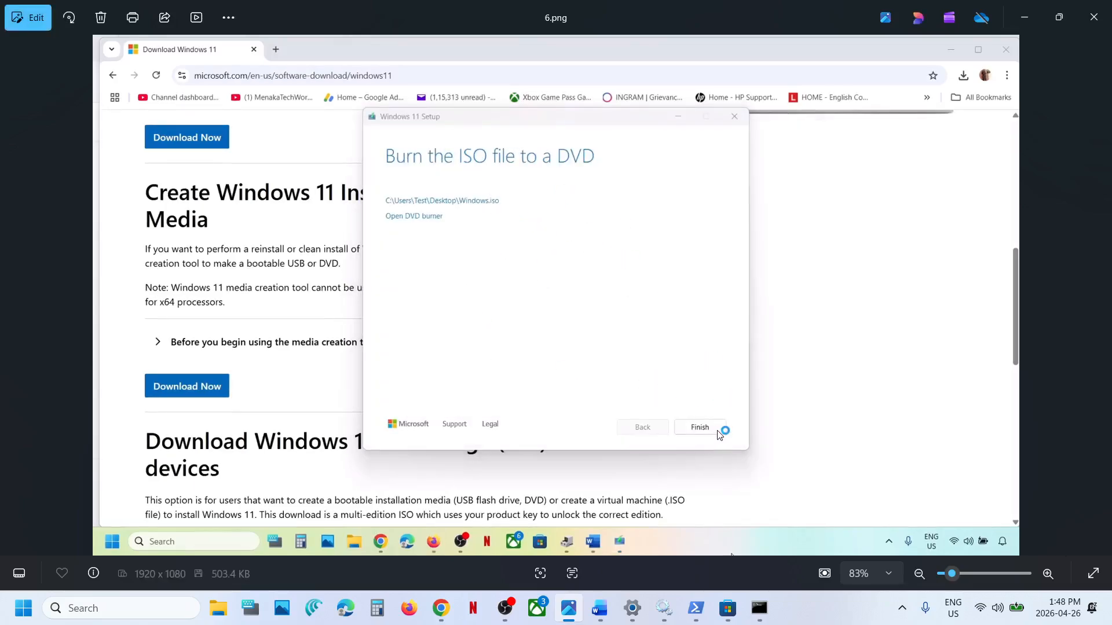
key("Right")
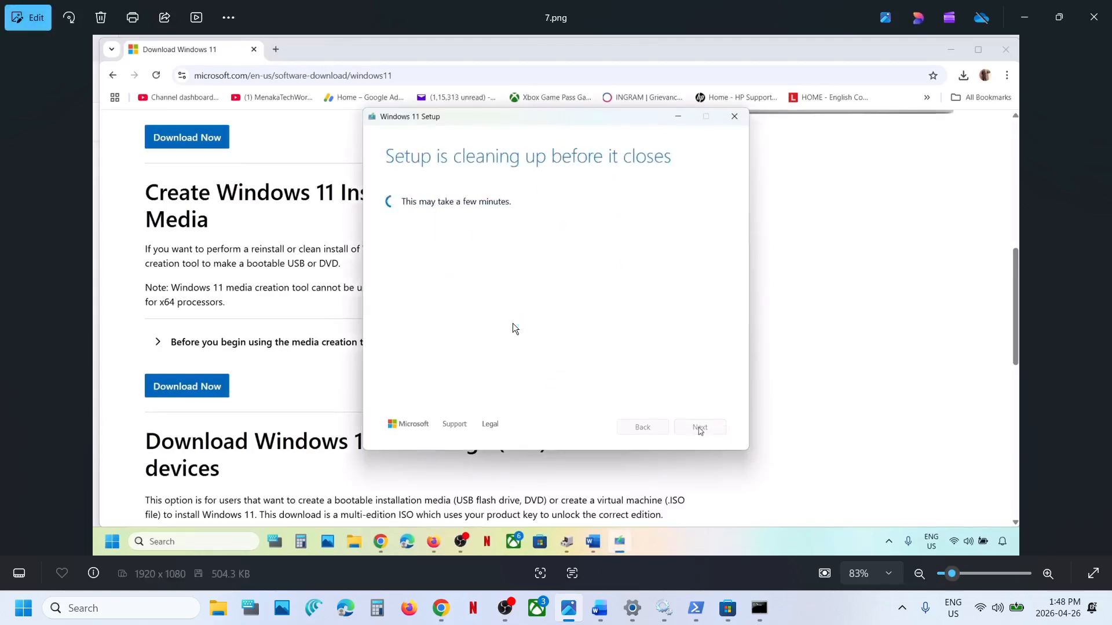
key("Right")
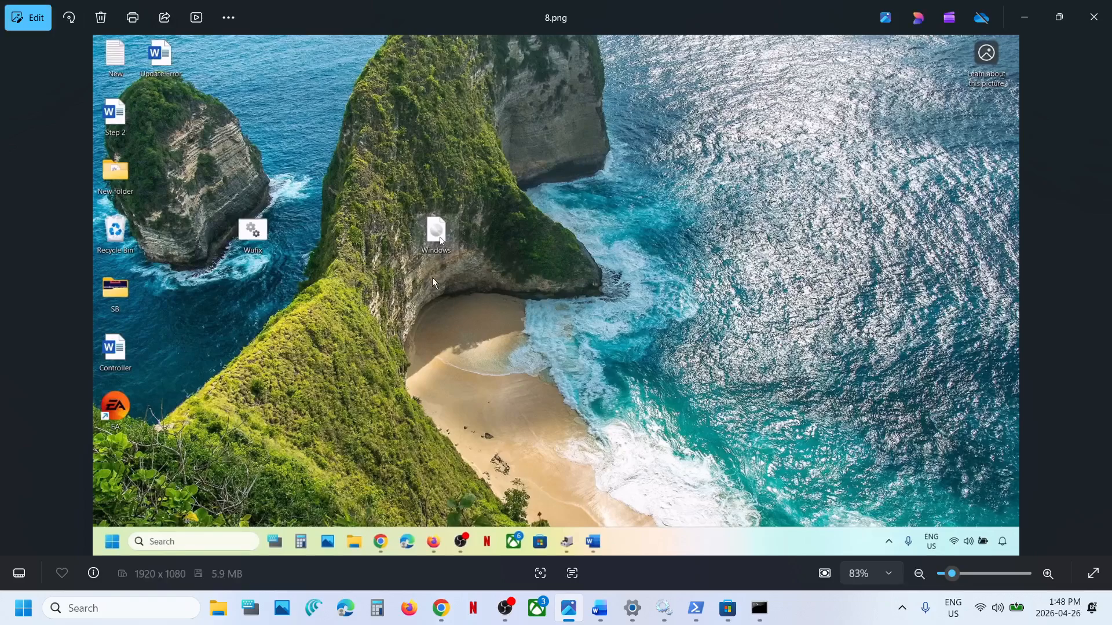
key("Right")
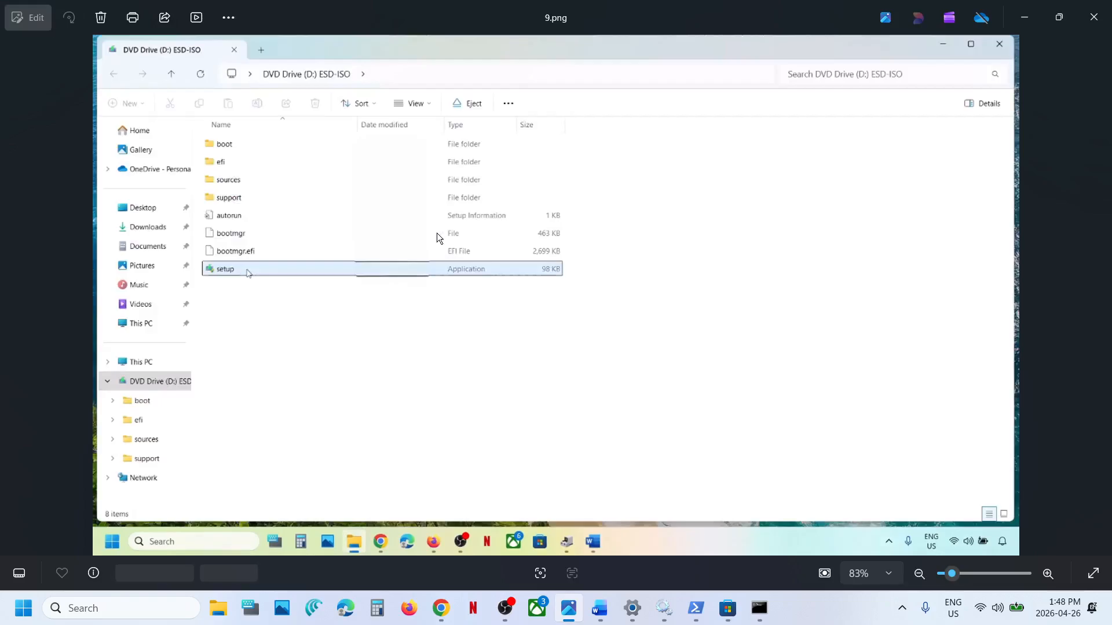
key("Right")
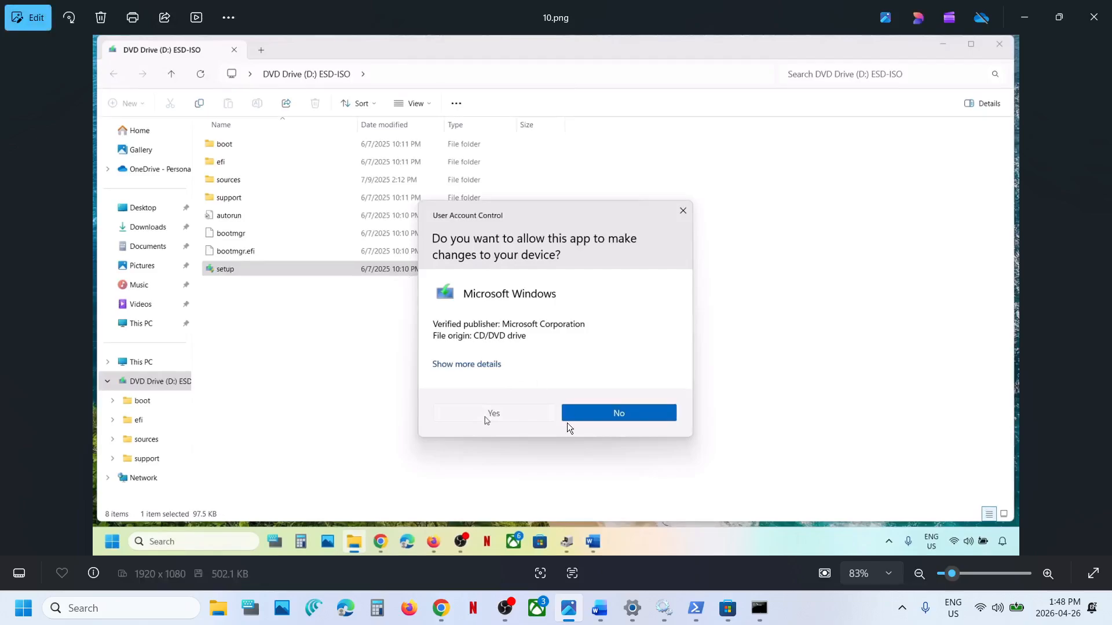
key("Right")
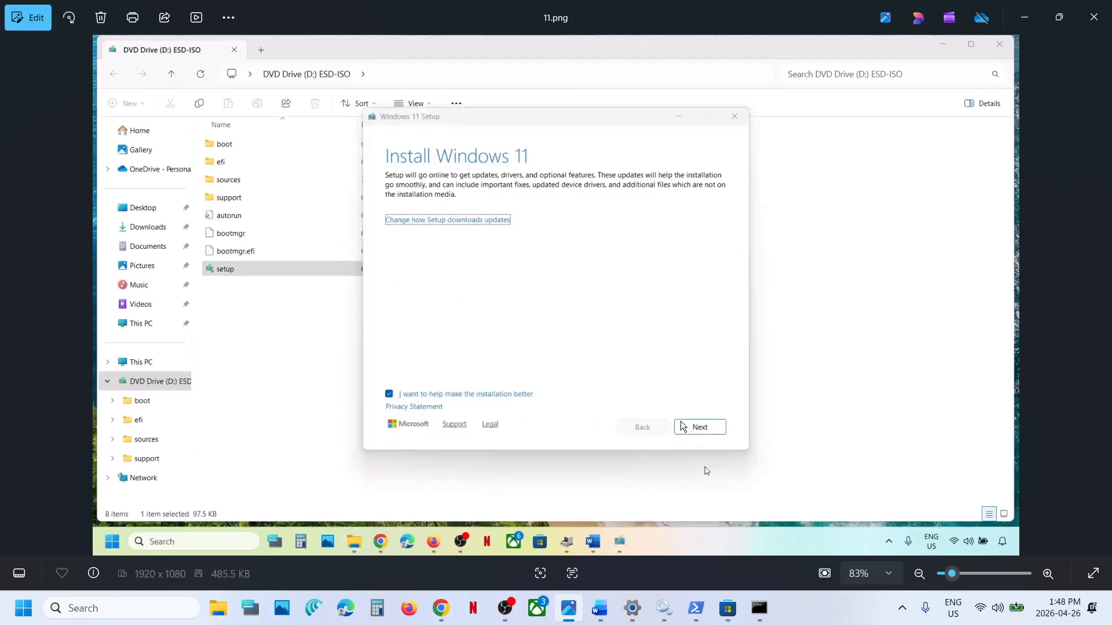
key("Right")
key("Right")
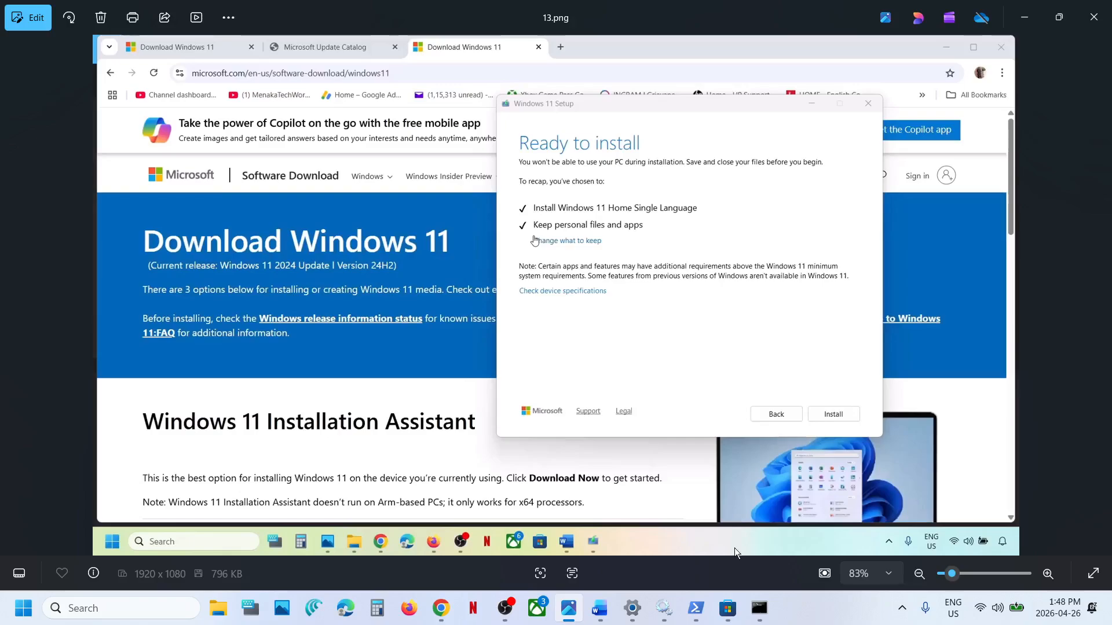
Step: Switch to Microsoft Store, launch HP Smart from its page, move its window aside and approve the elevation request
left_click(729, 610)
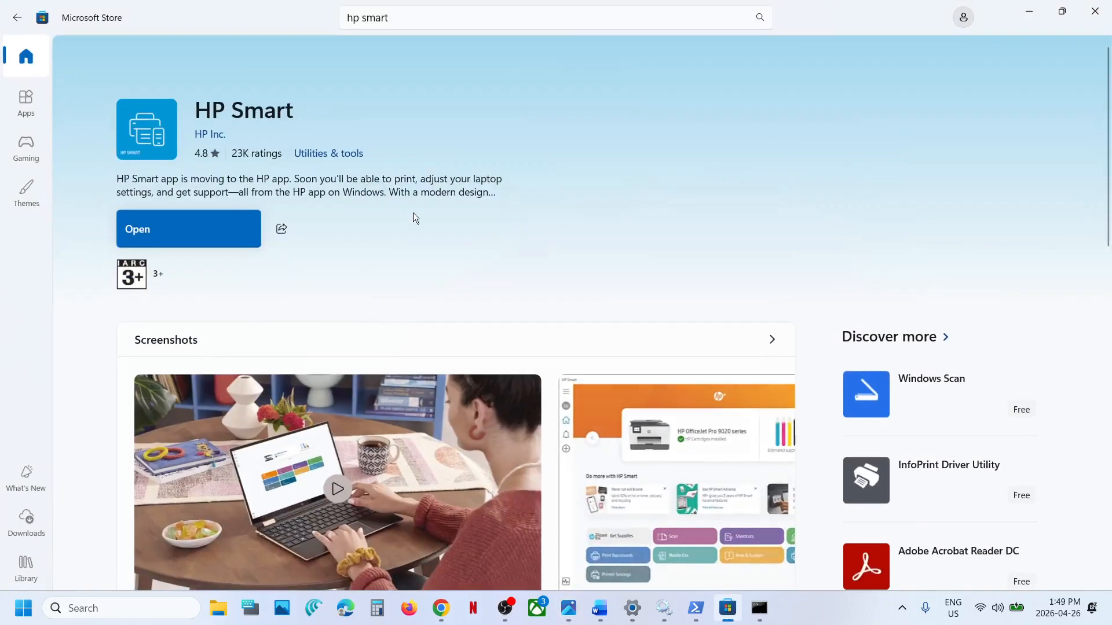
left_click(220, 231)
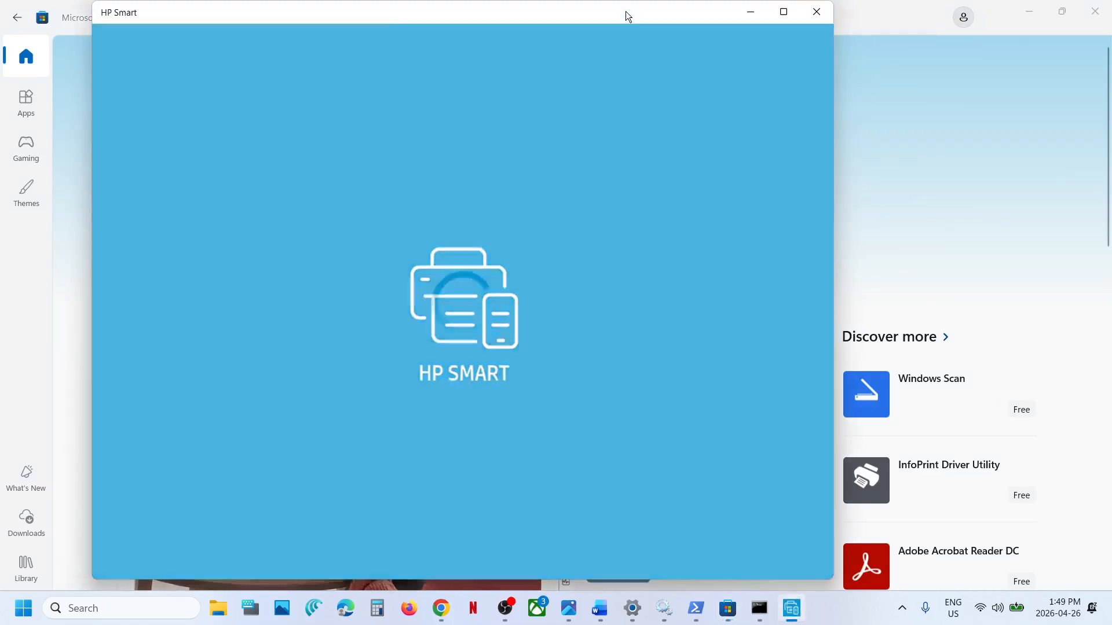
left_click_drag(626, 17, 832, 81)
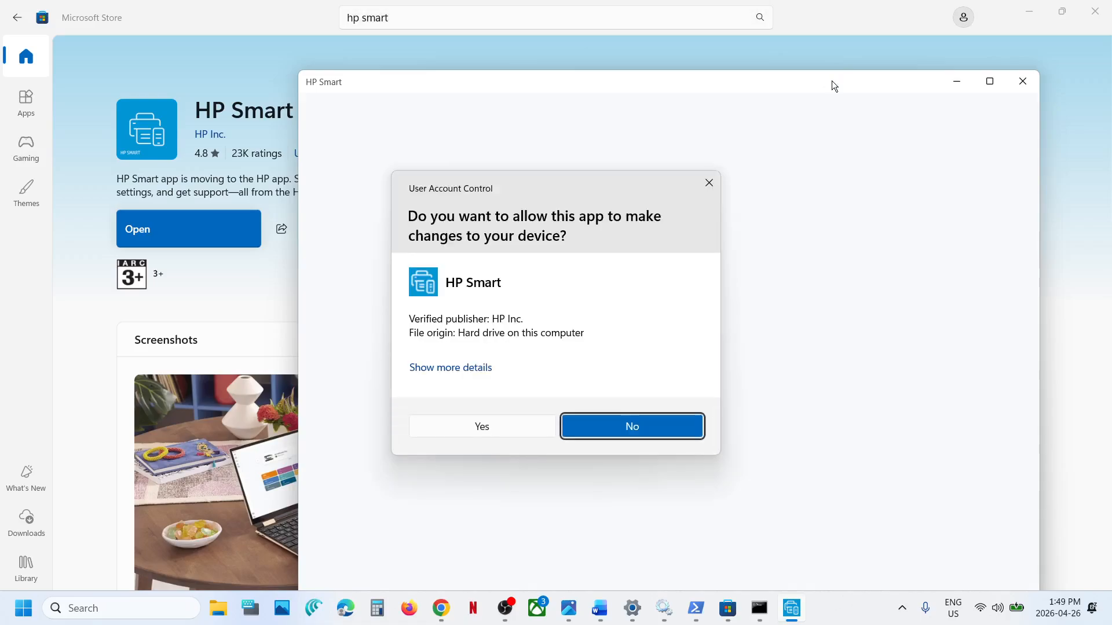
left_click(502, 418)
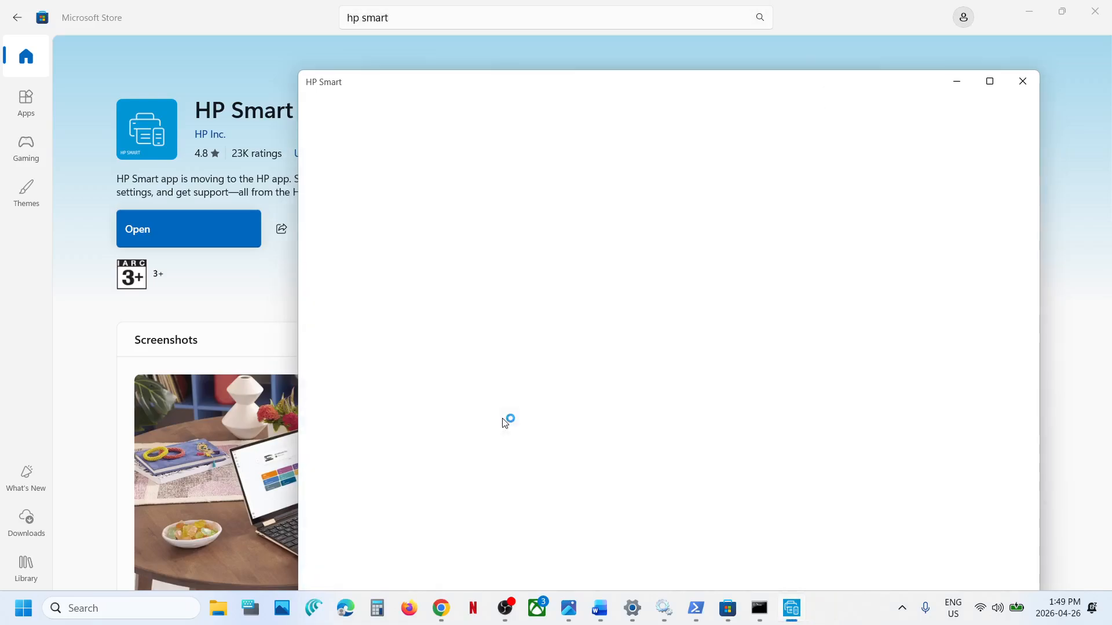